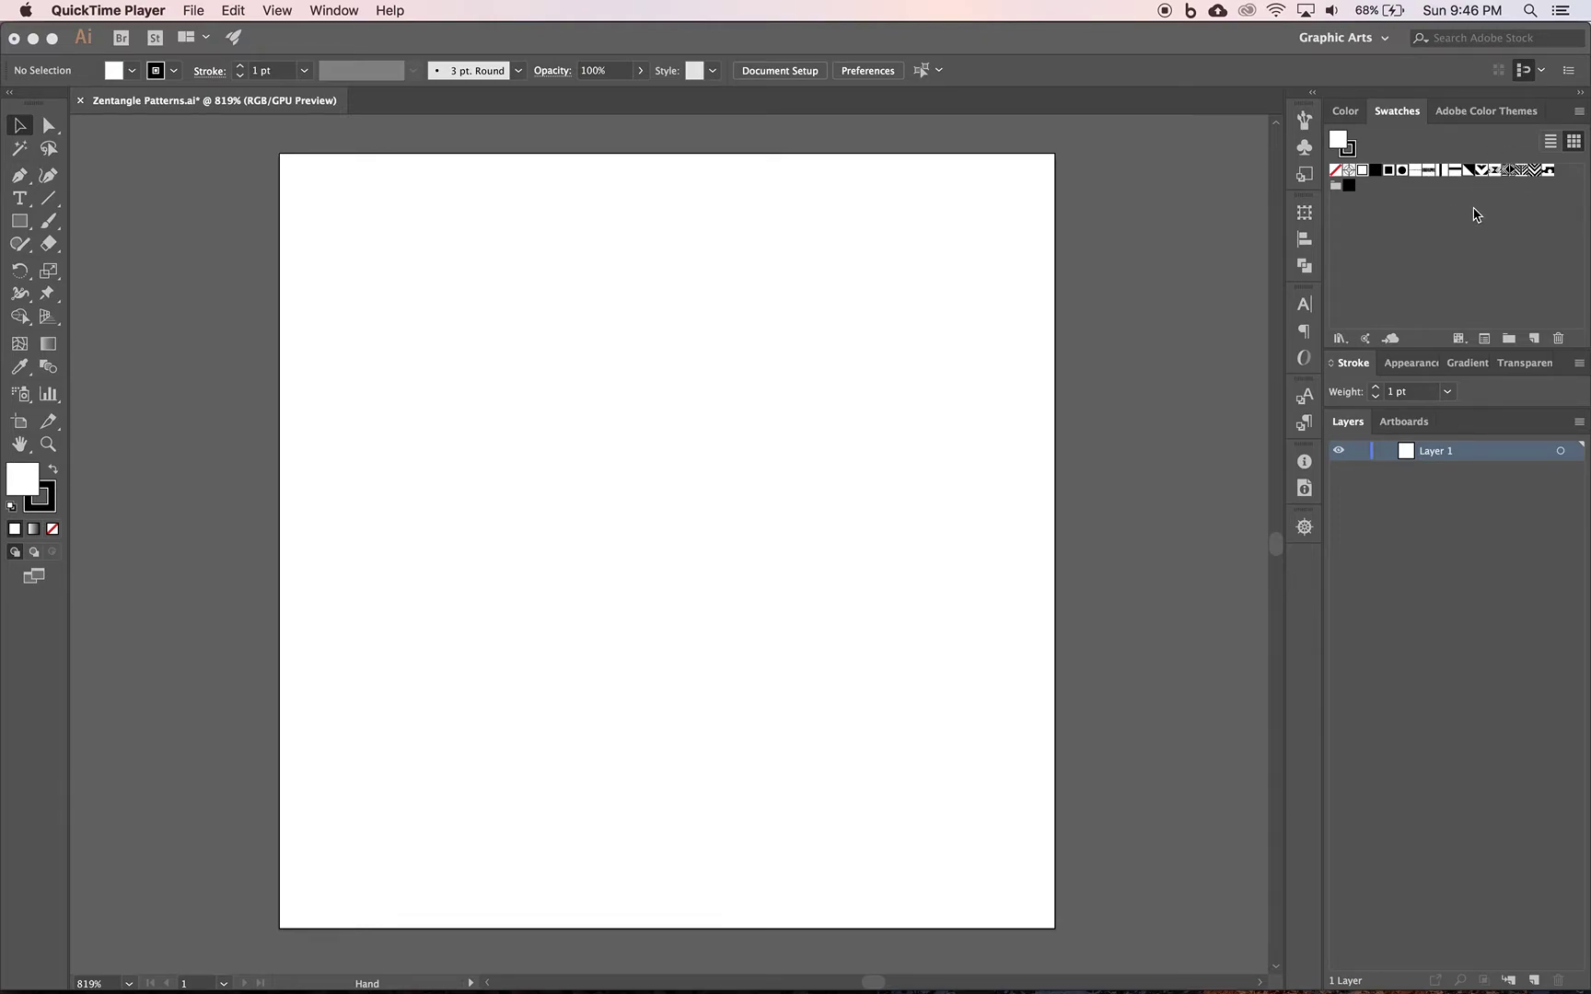
Step: Switch the Swatches panel to Large Thumbnail View
click(1392, 122)
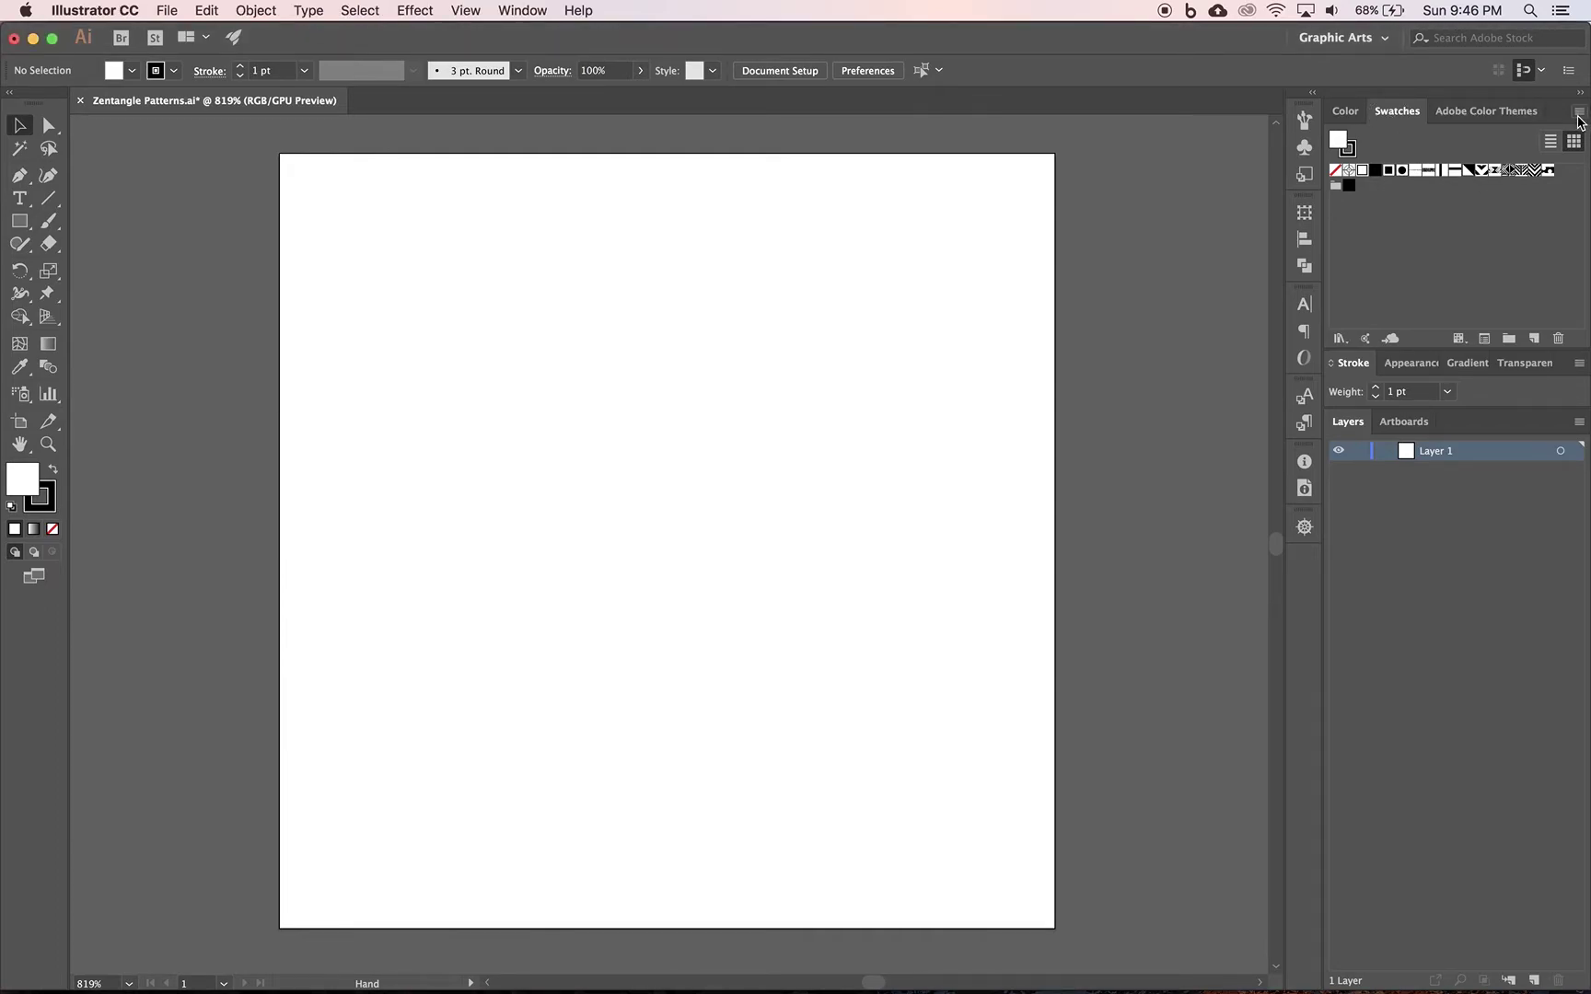
click(1578, 113)
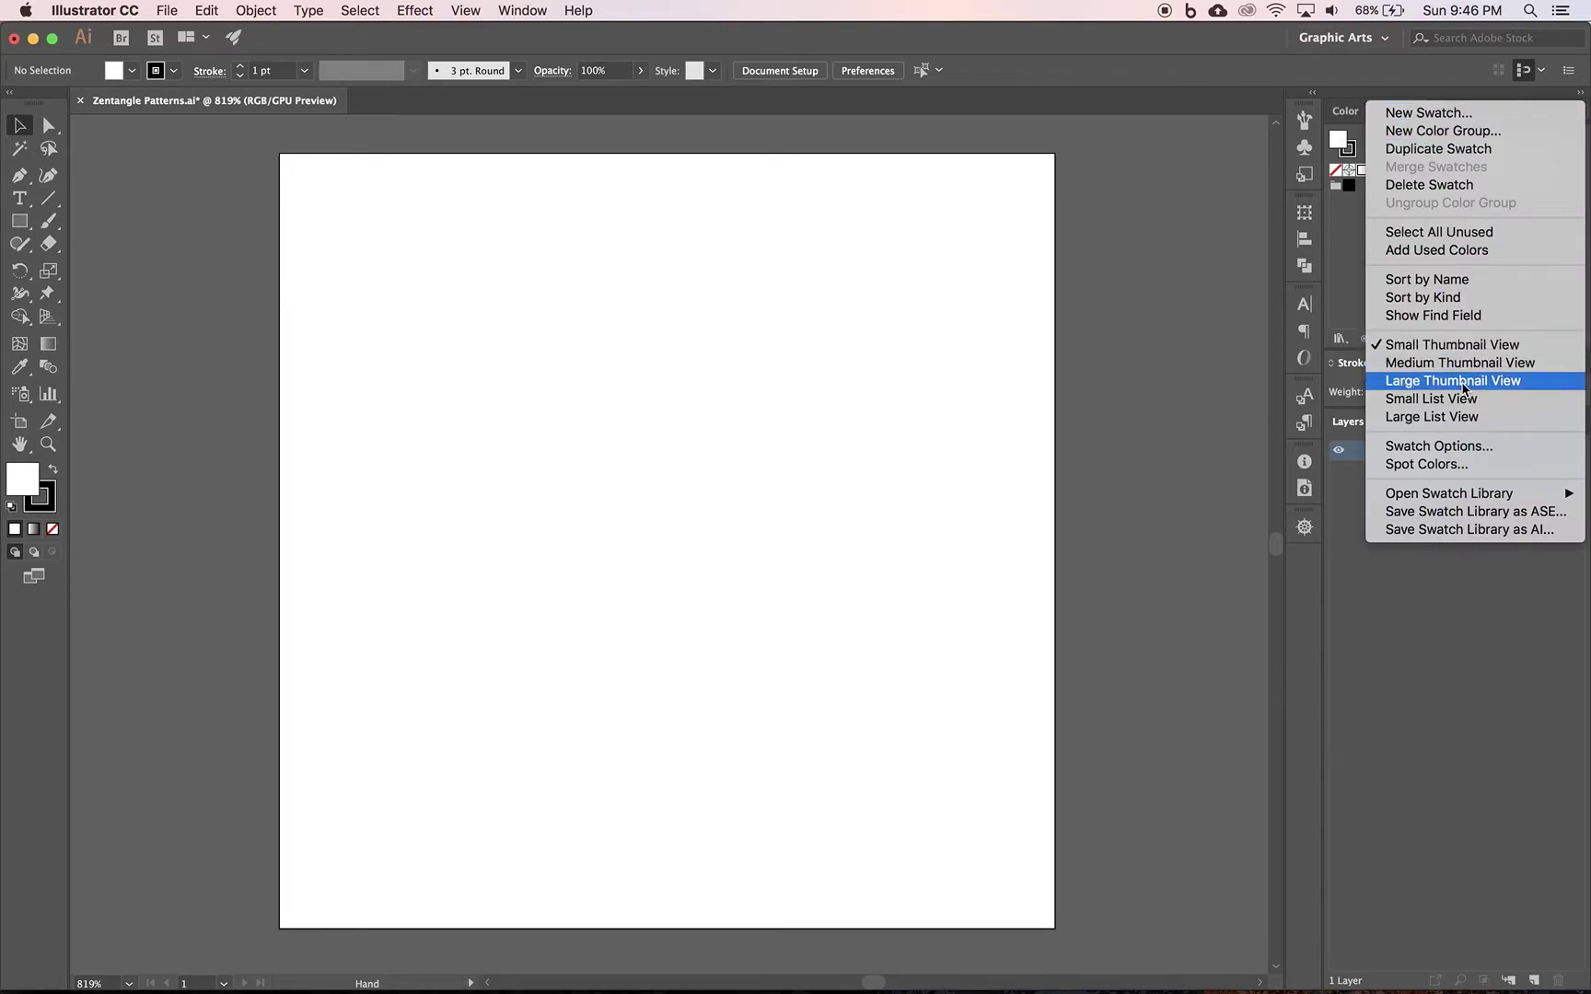
click(1462, 385)
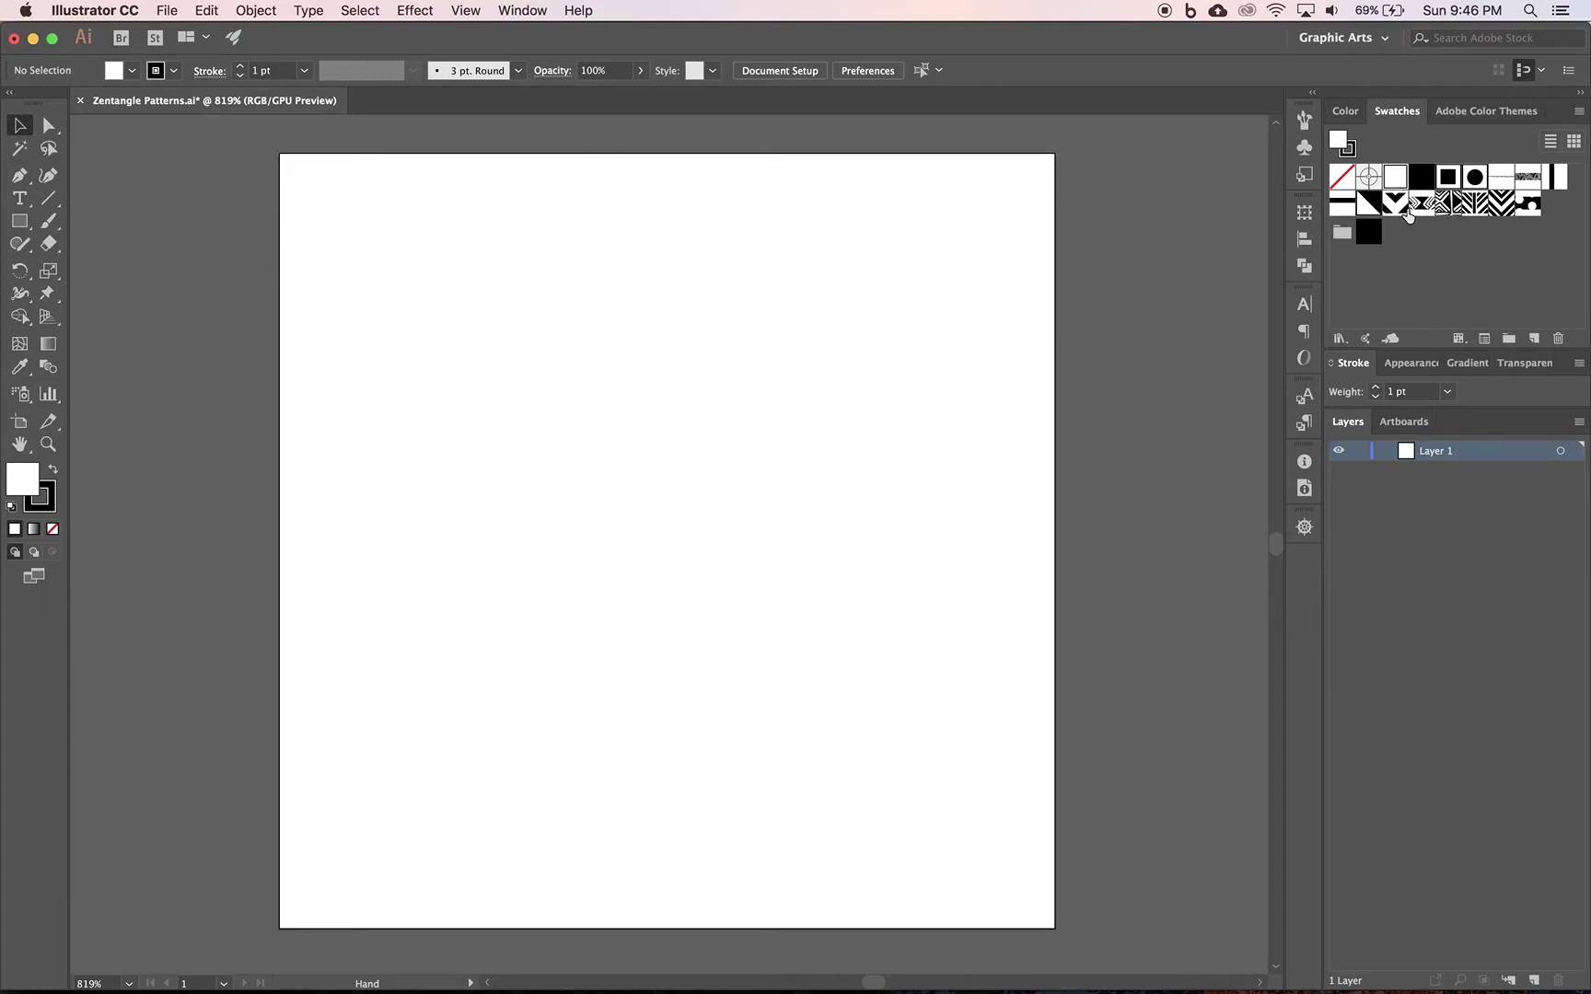
Step: Delete the white, black and Grays swatches from the document's swatches
click(1559, 340)
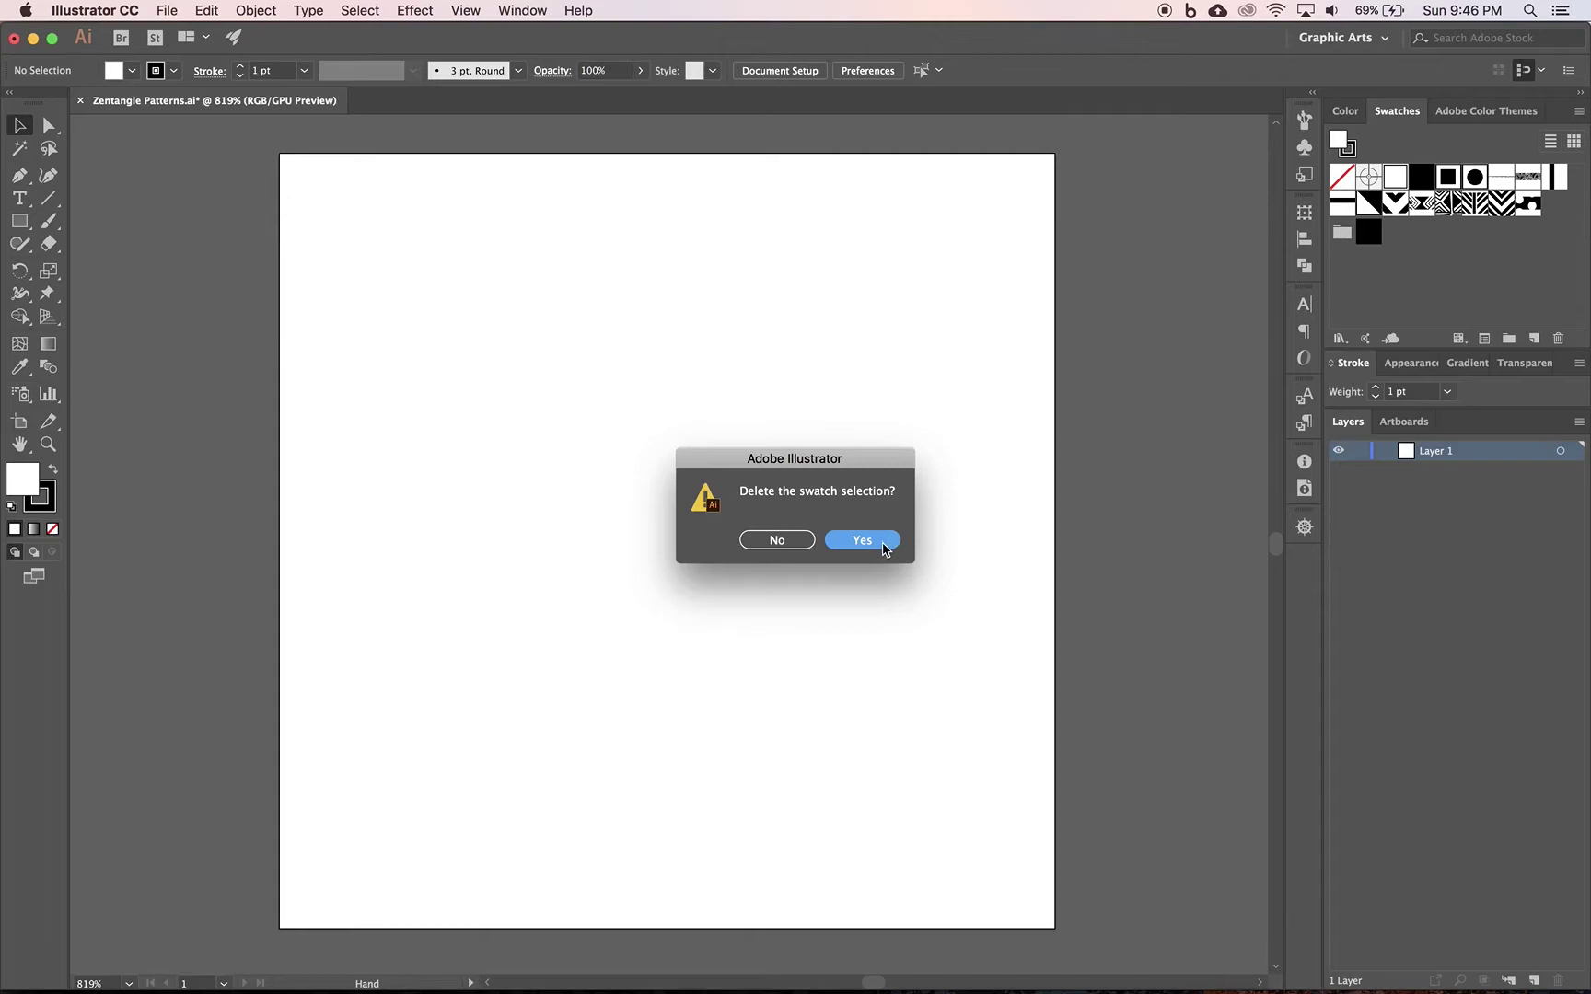
click(882, 544)
click(1395, 176)
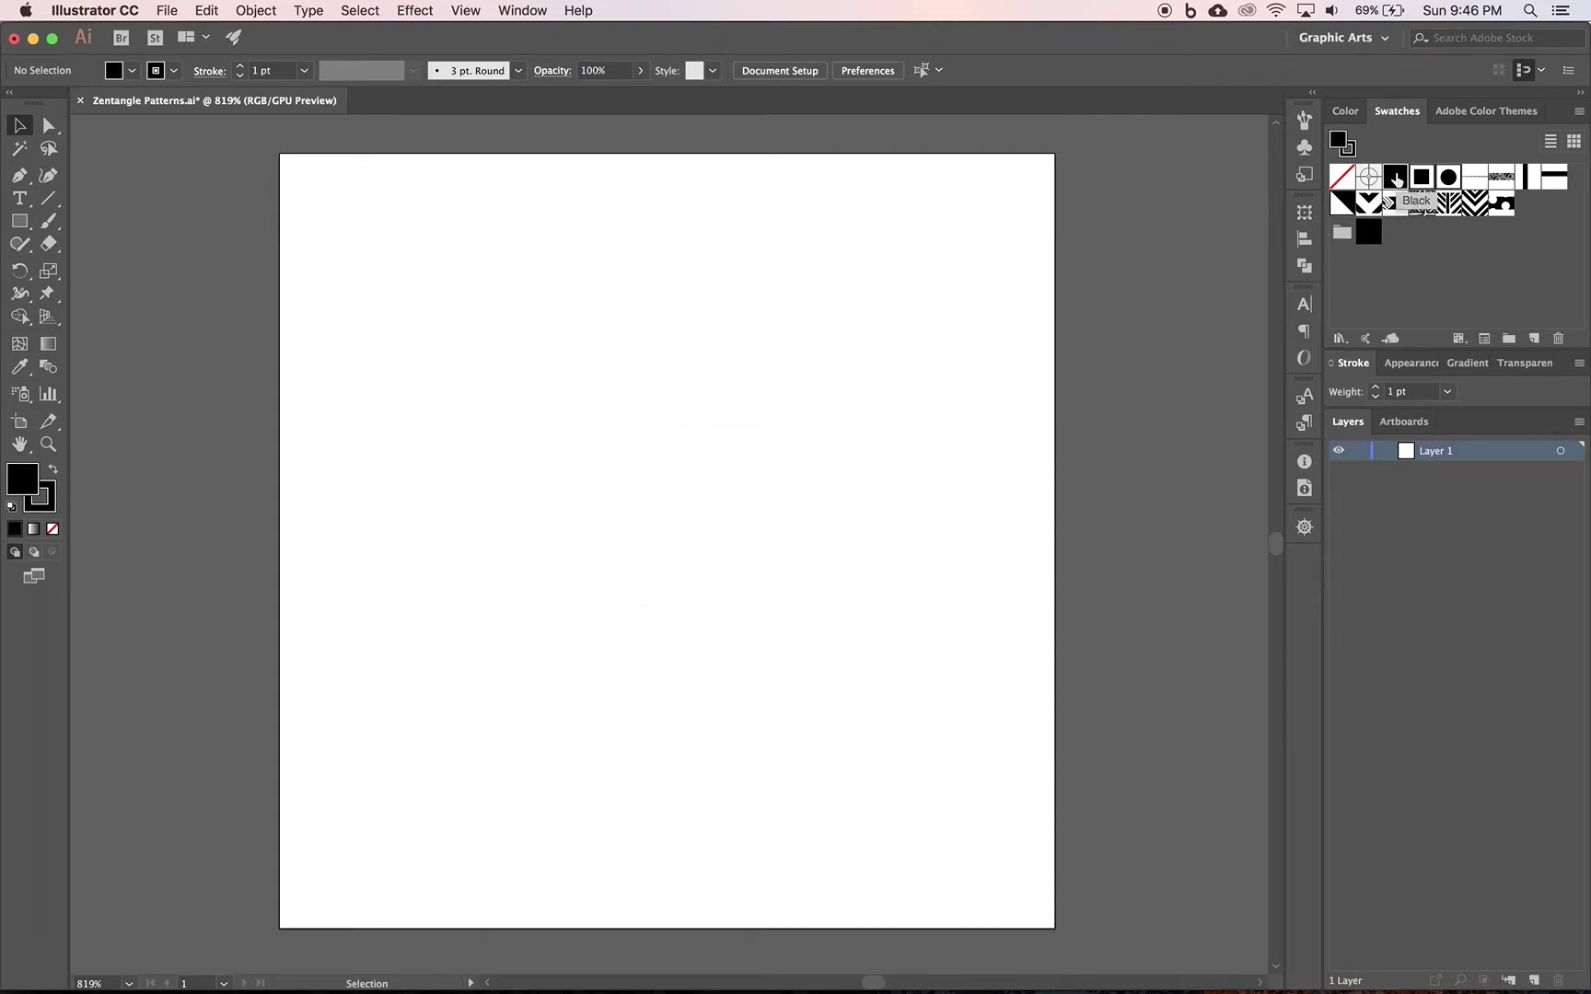
click(1566, 340)
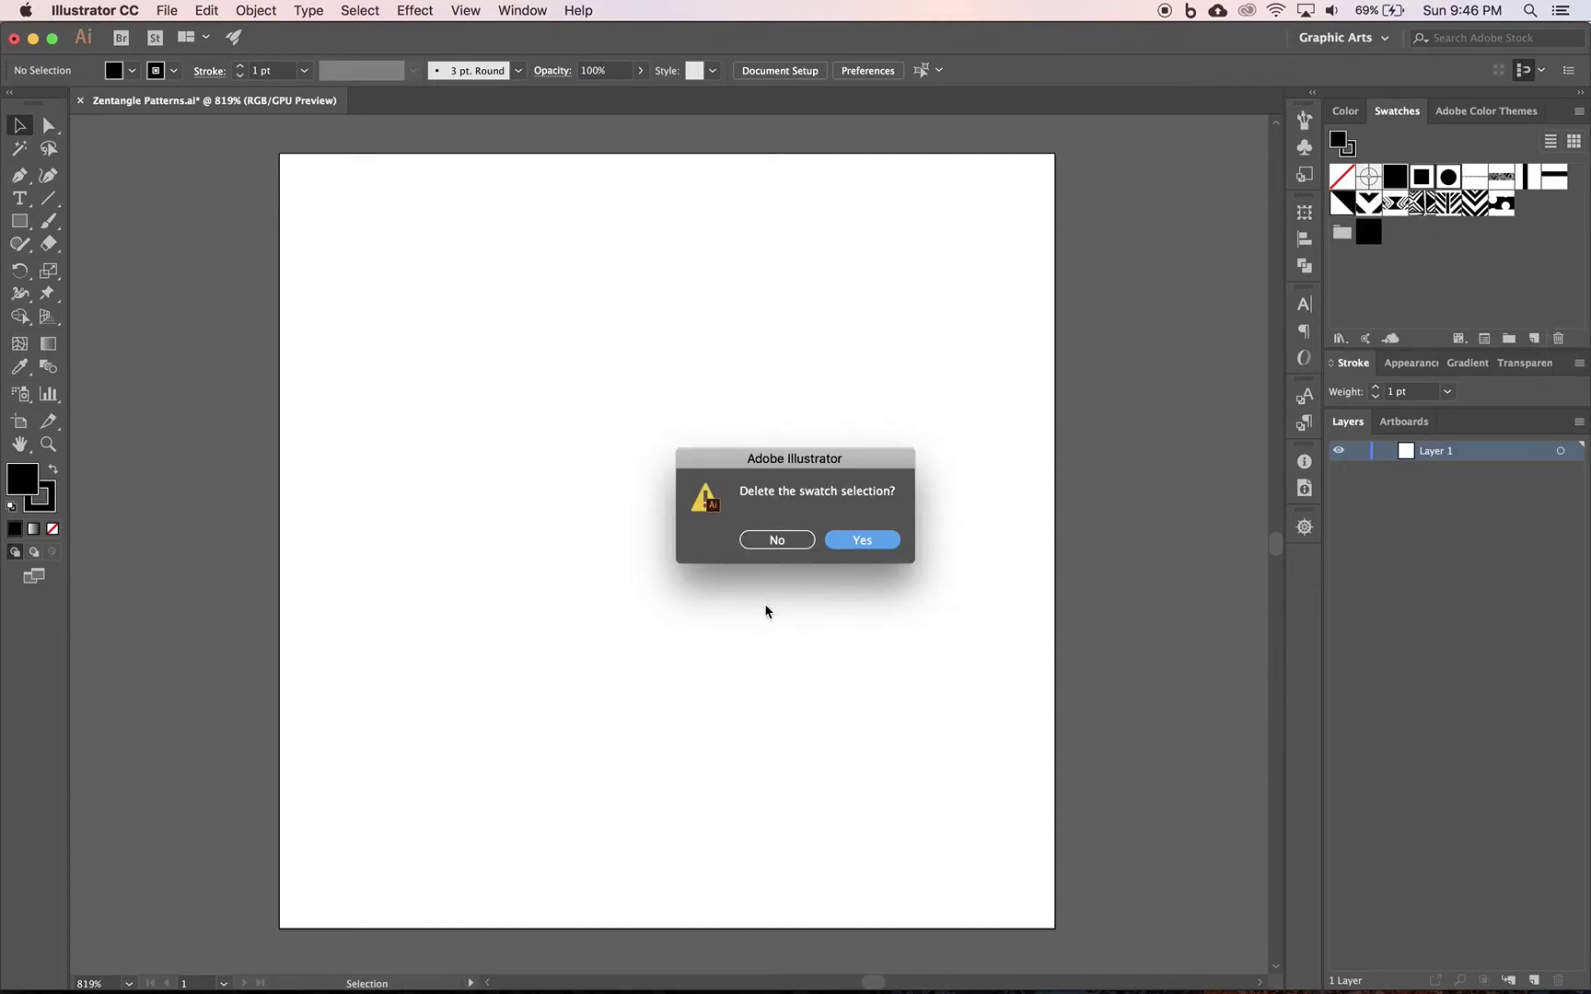
click(865, 542)
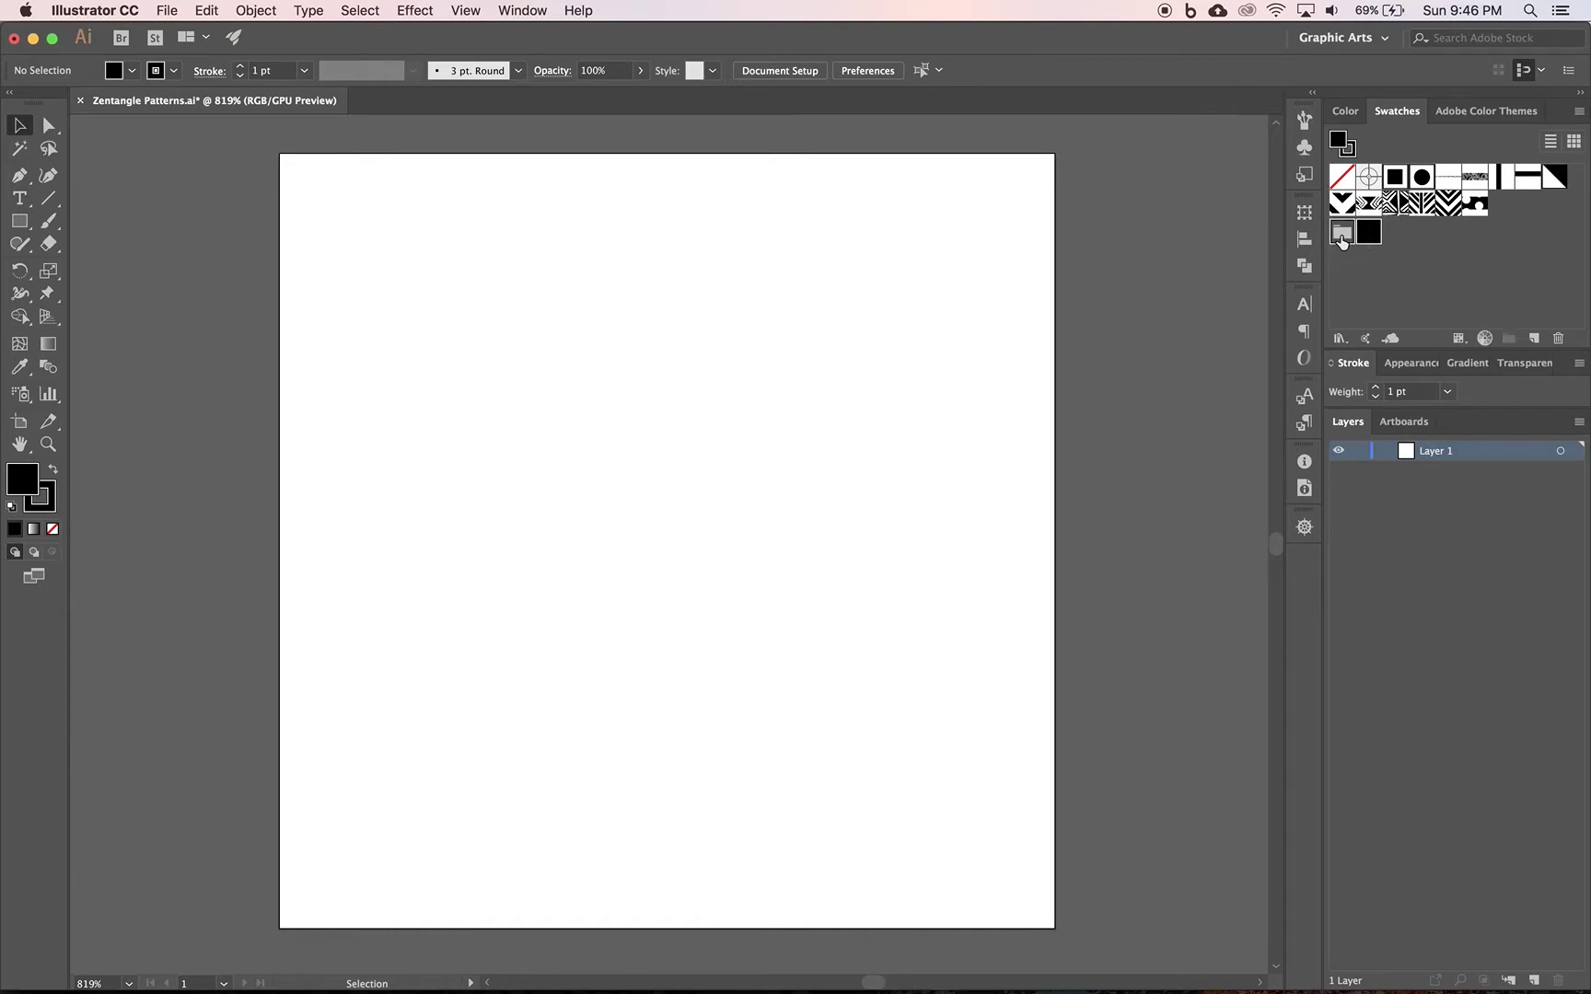
click(1557, 340)
click(859, 541)
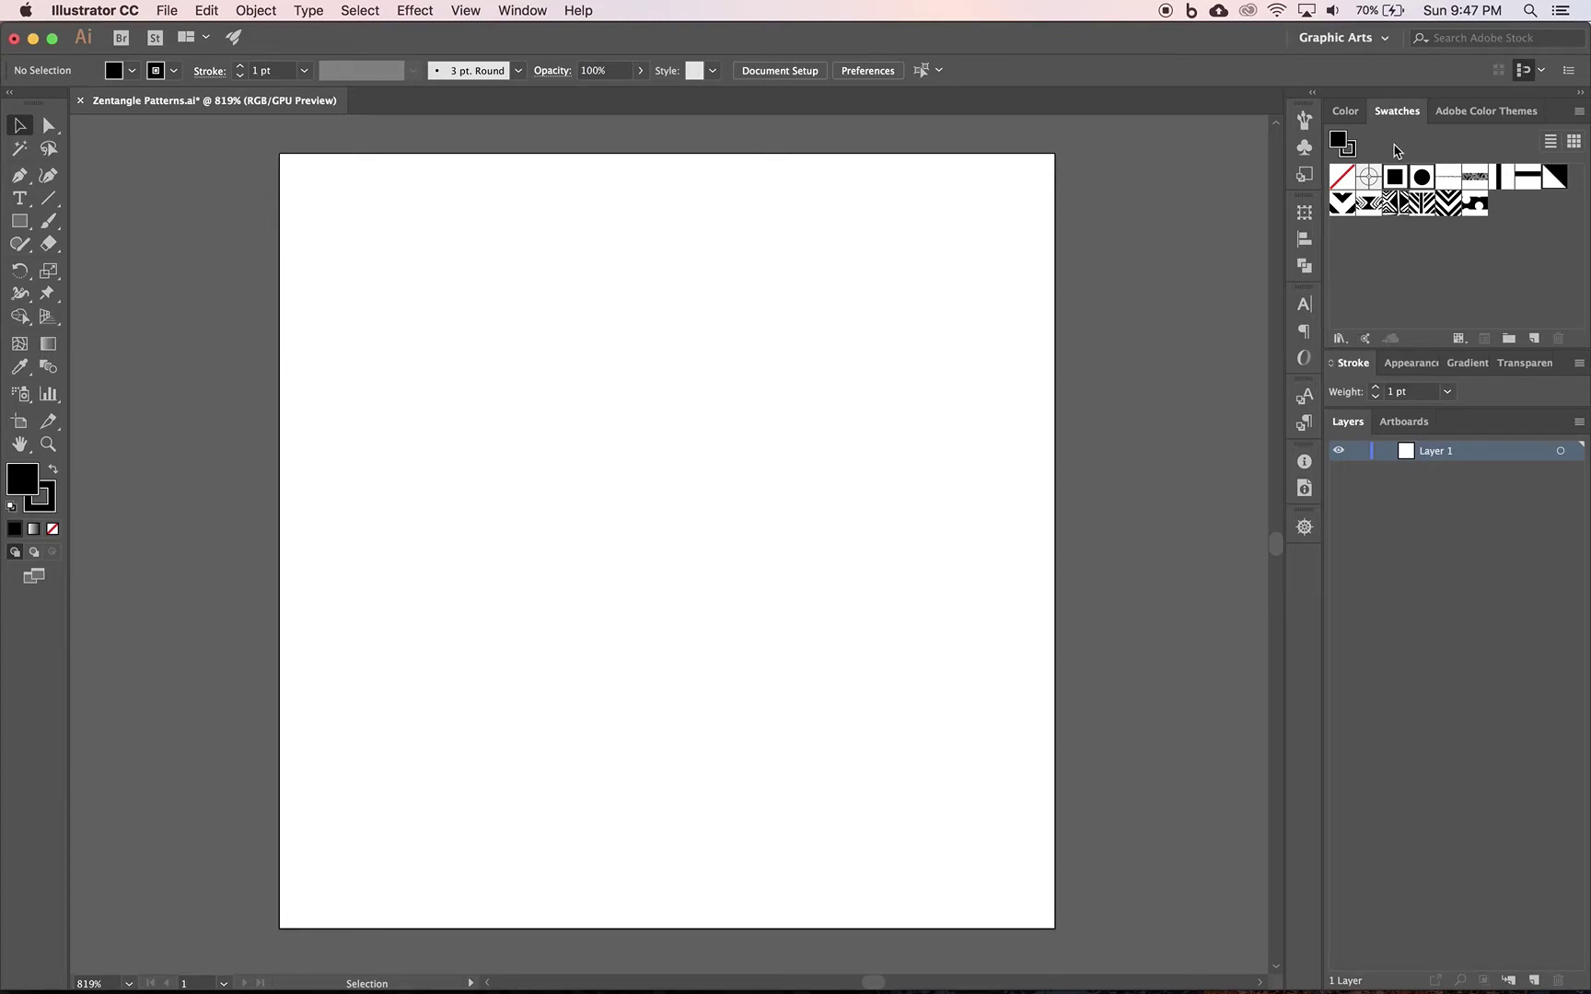
Step: Open the Swatch Libraries menu at the bottom of the Swatches panel
click(1341, 341)
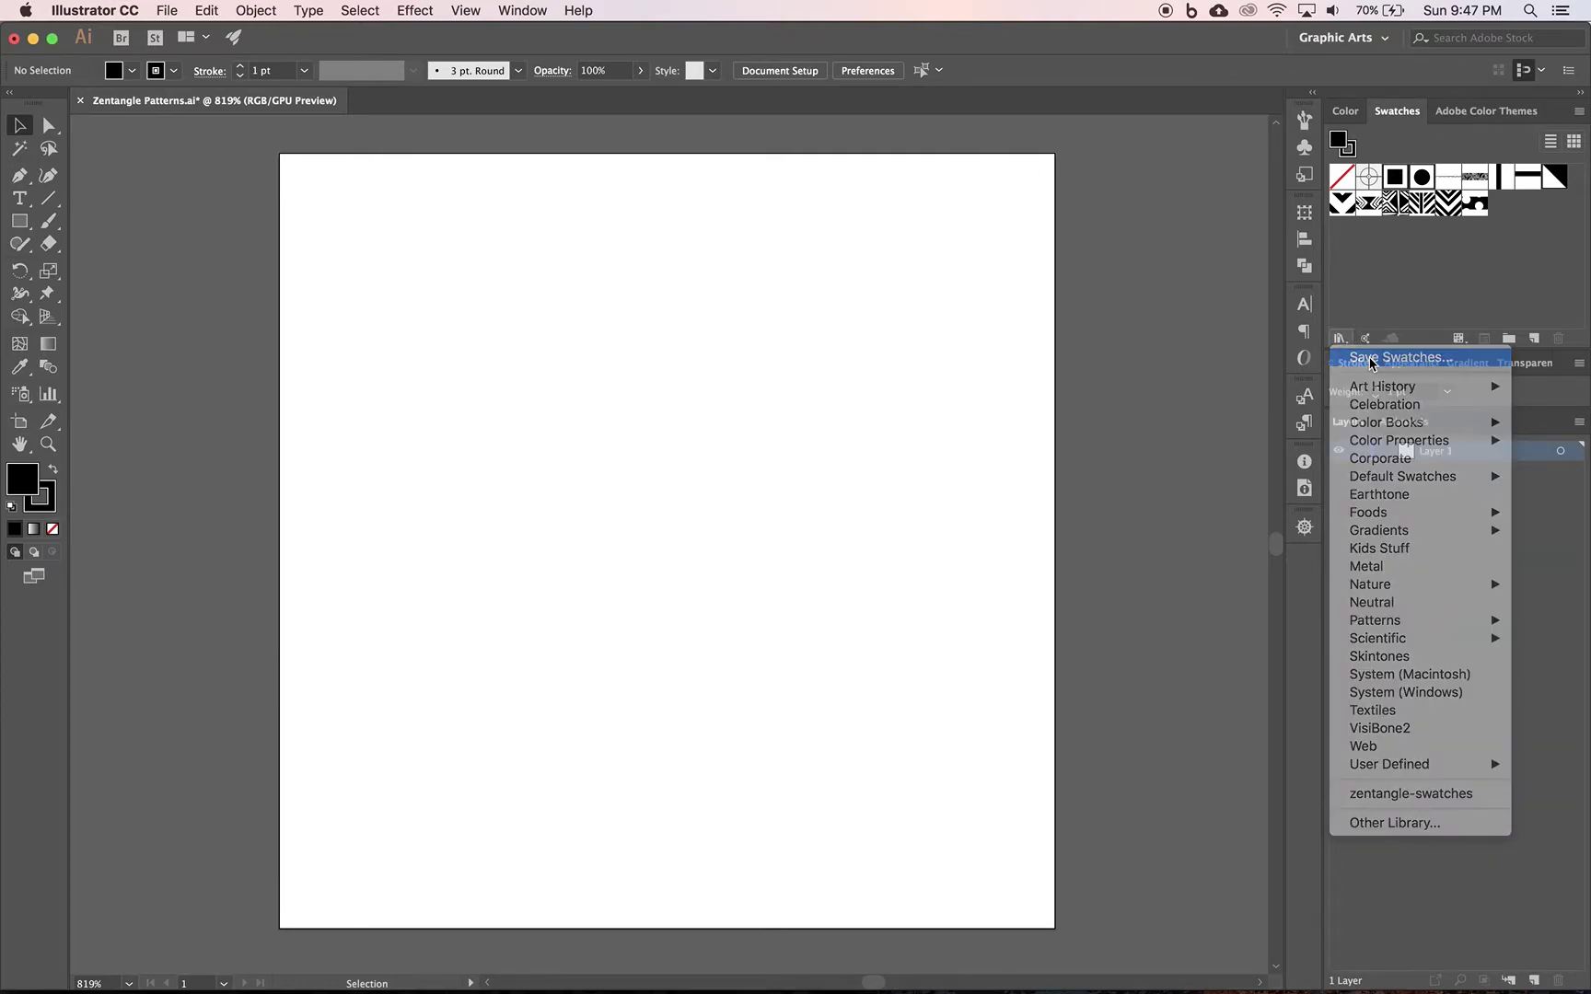
Step: Save the swatches as the library Zentangle Swatches.ai, replacing the existing file
click(1370, 361)
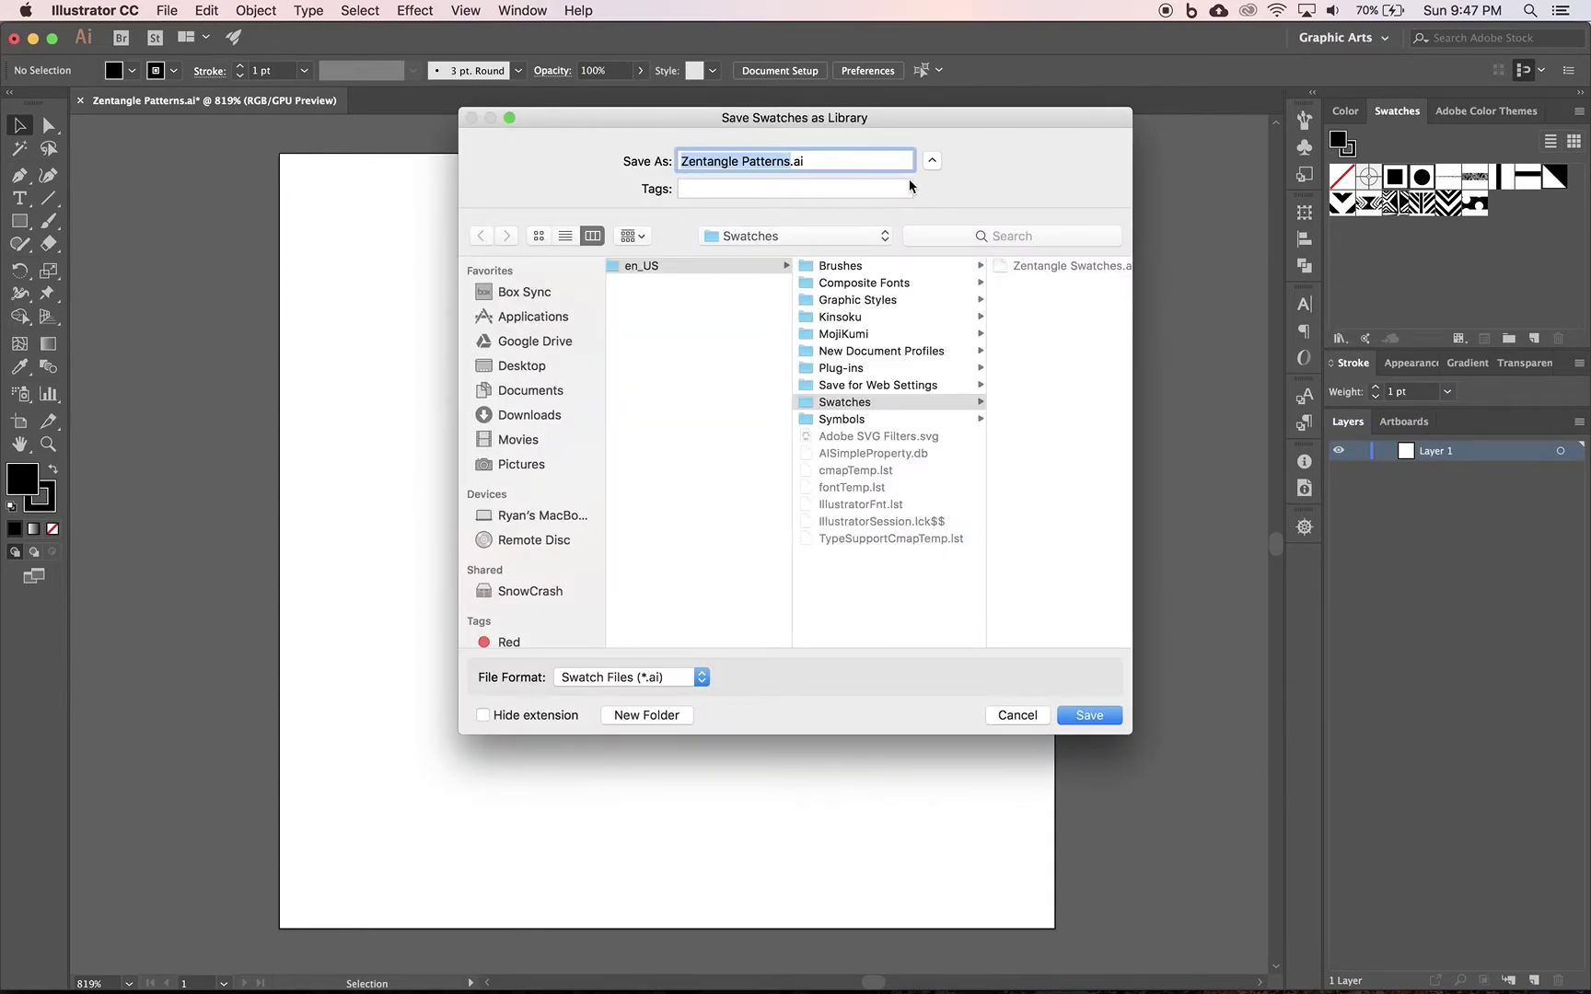
click(933, 164)
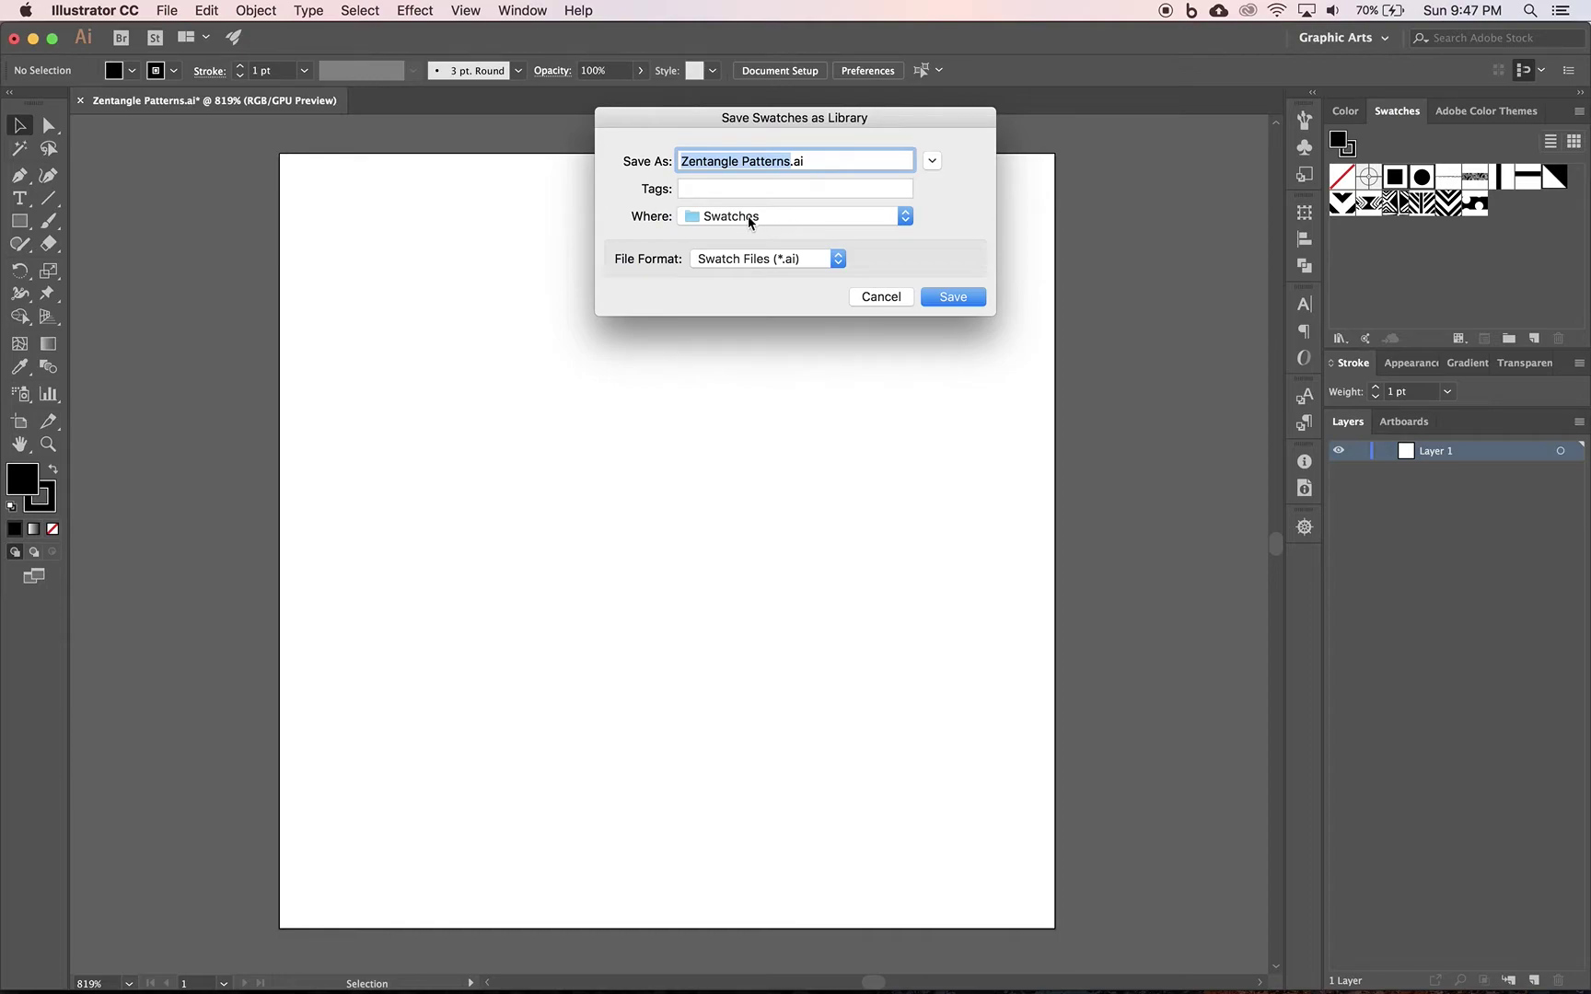
double_click(764, 160)
text(Swatches)
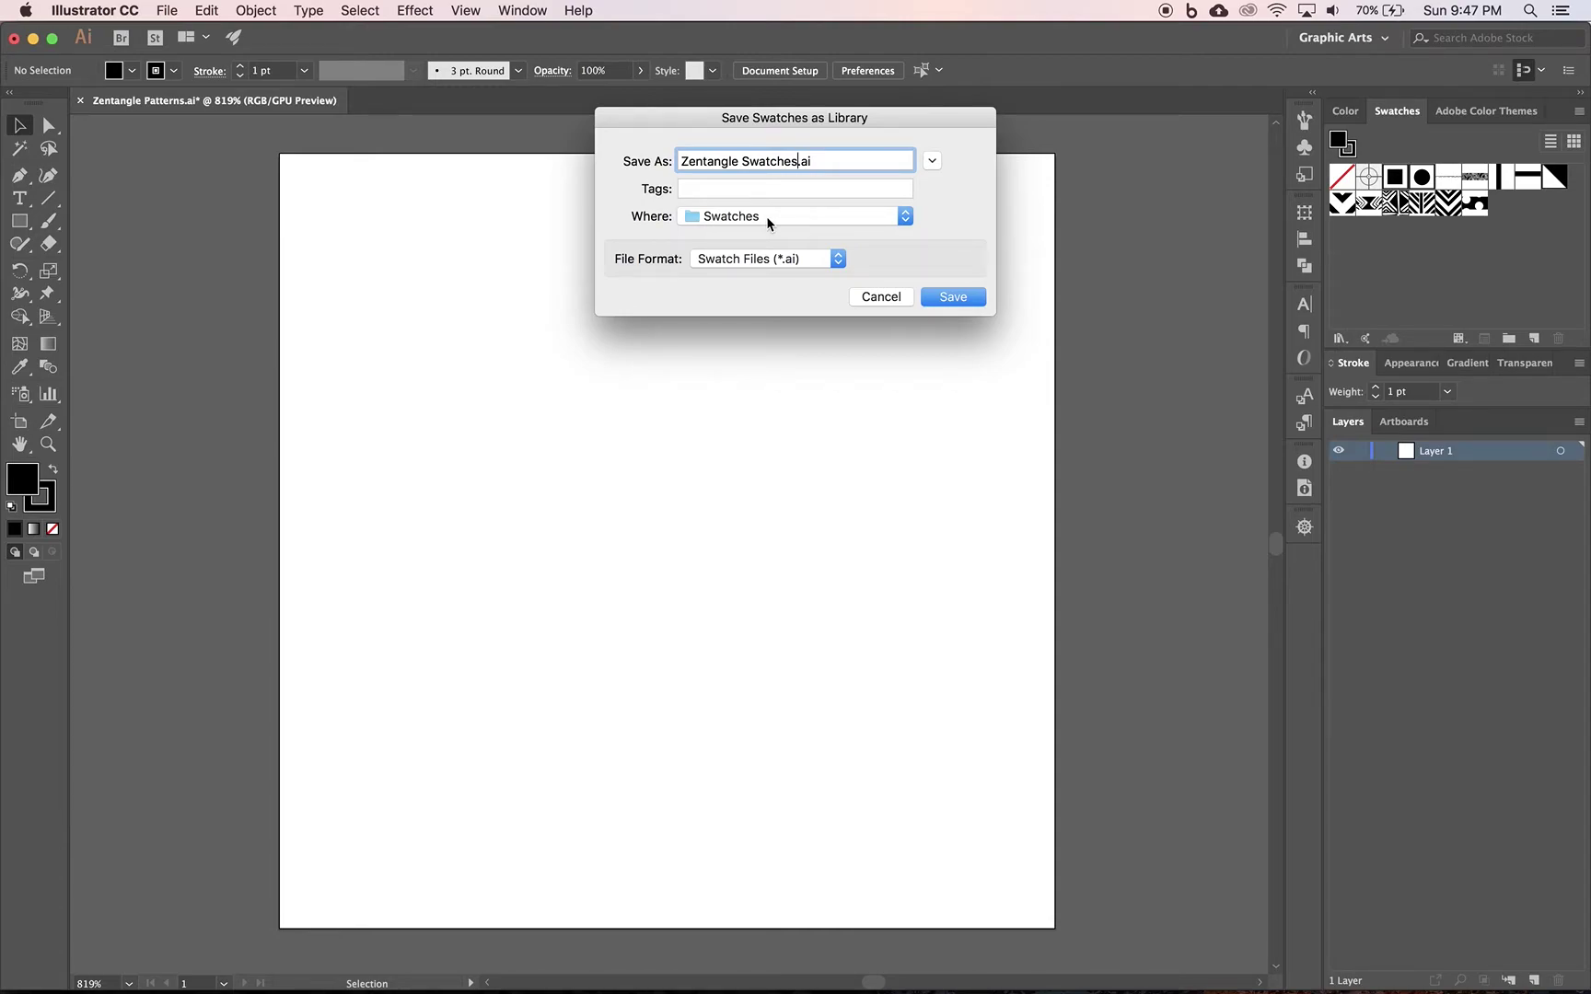
click(965, 299)
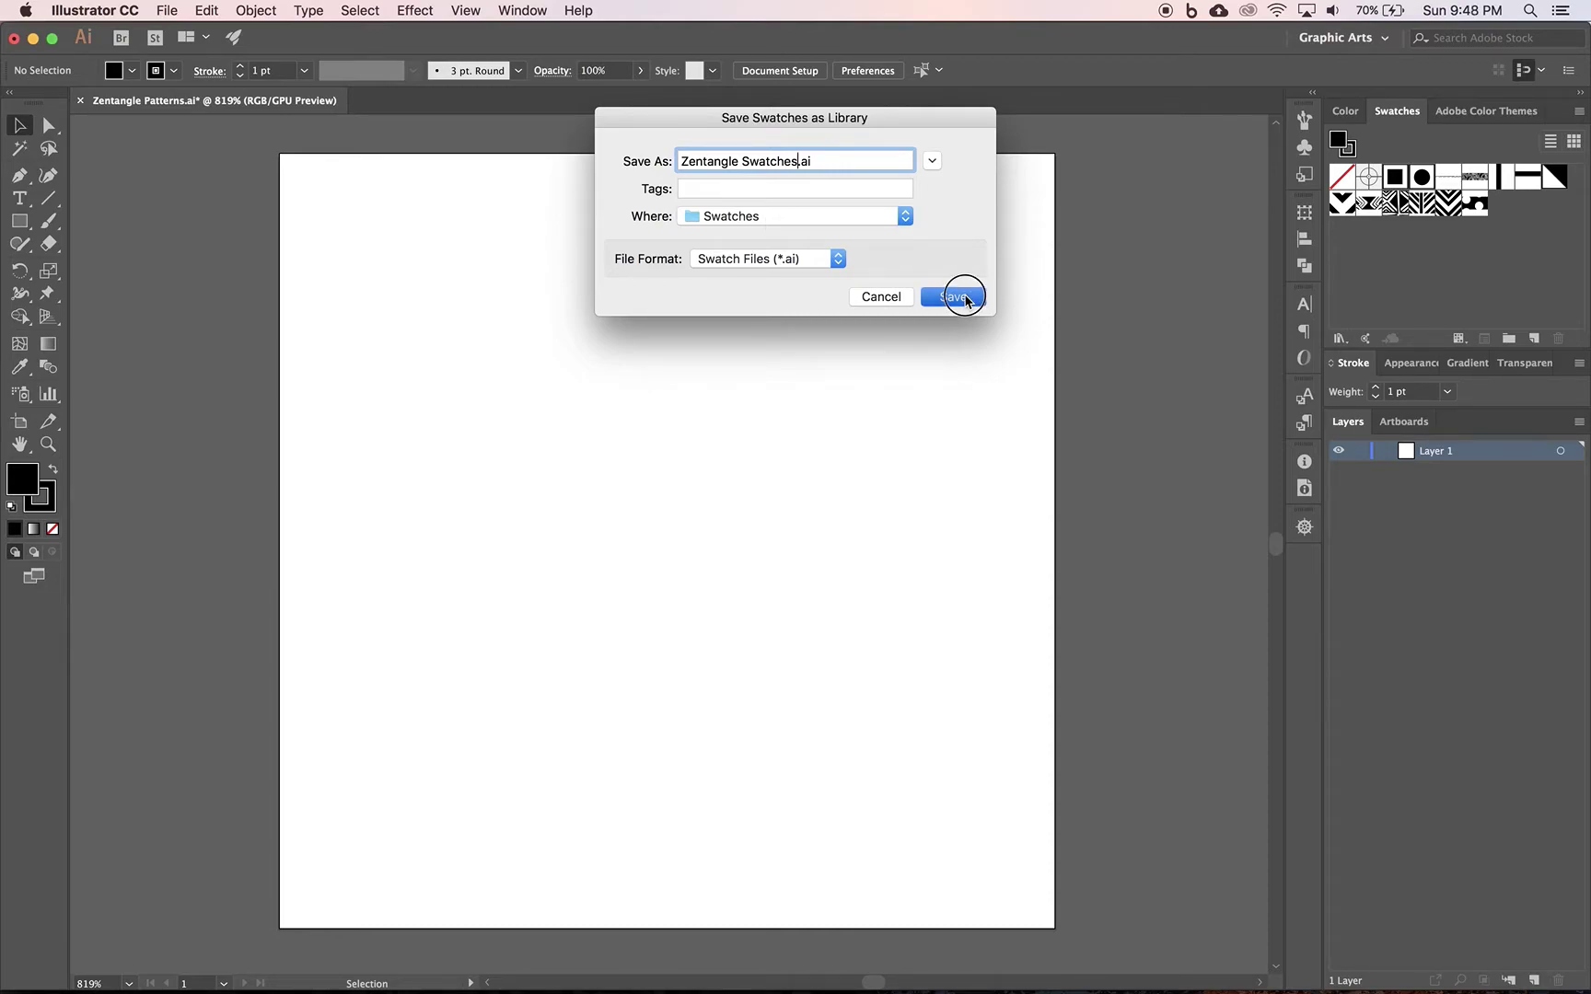
click(951, 244)
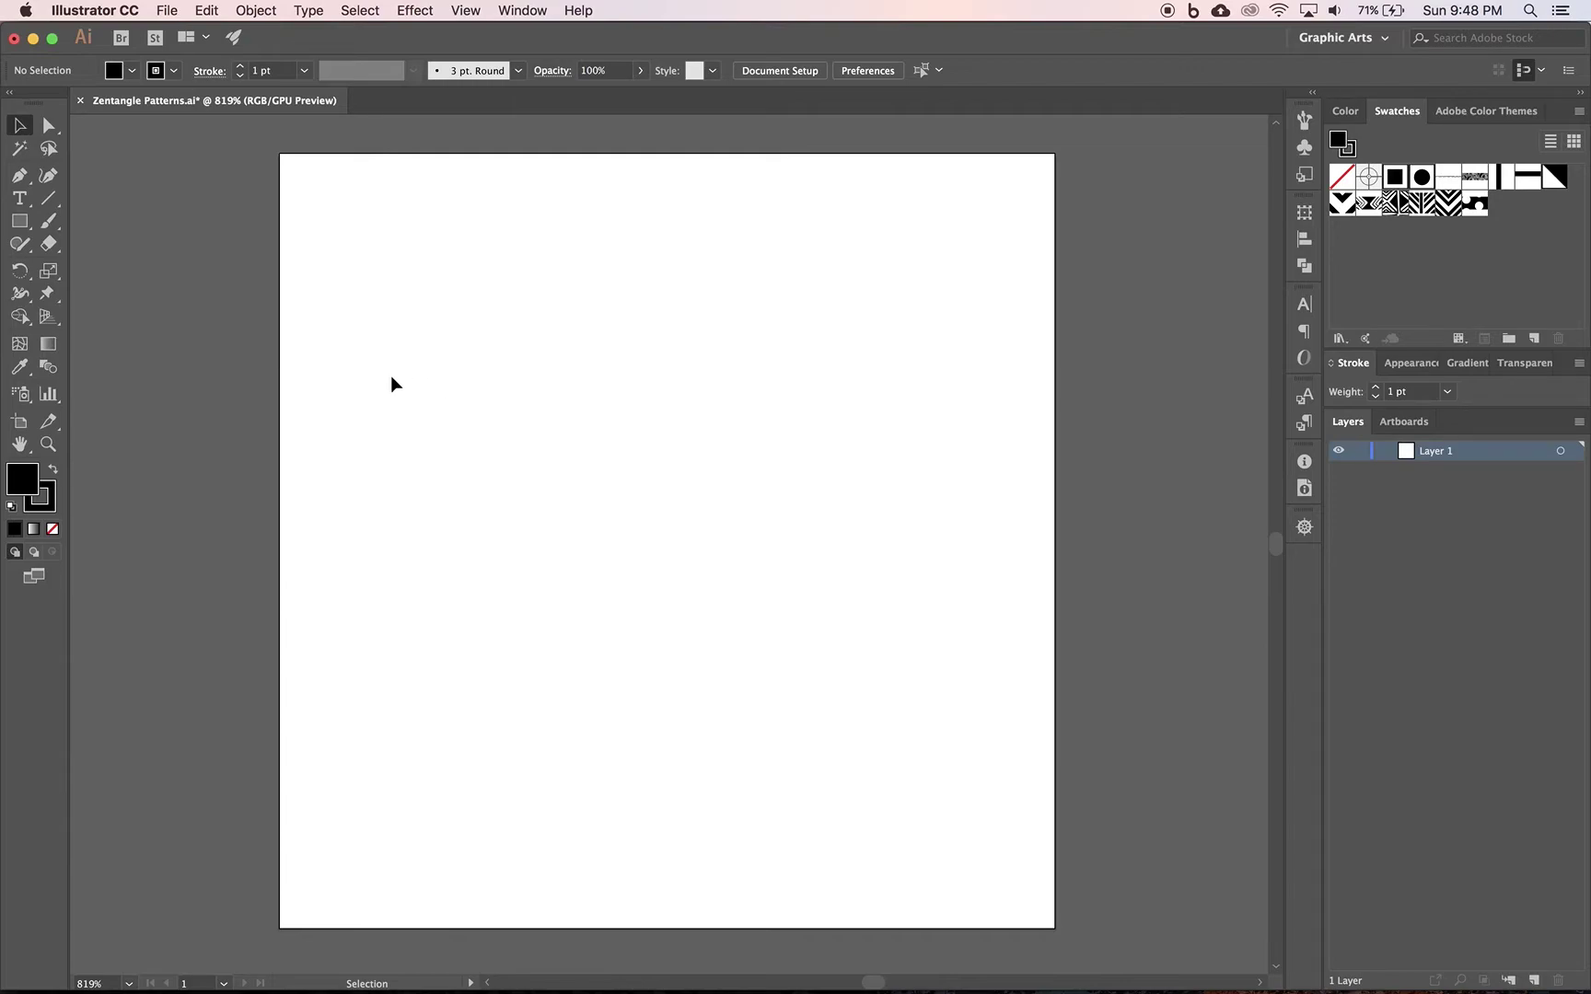
Step: Resize the artboard to 1000 × 1000 px with the Artboard tool and fit it in the window
click(20, 424)
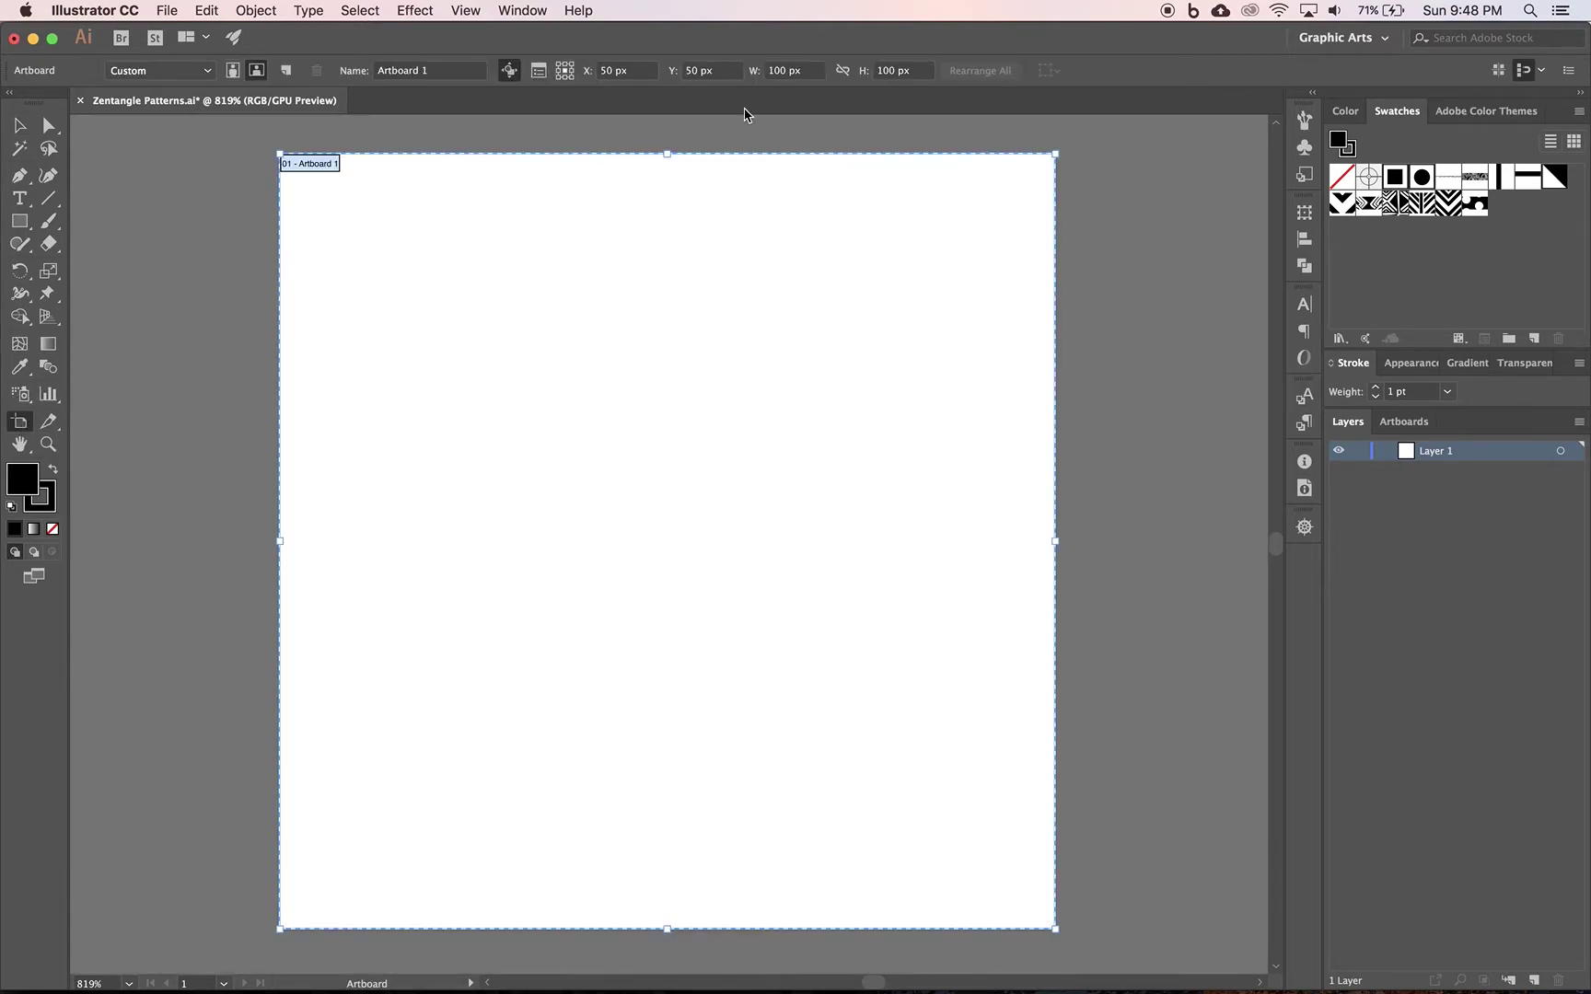
click(776, 71)
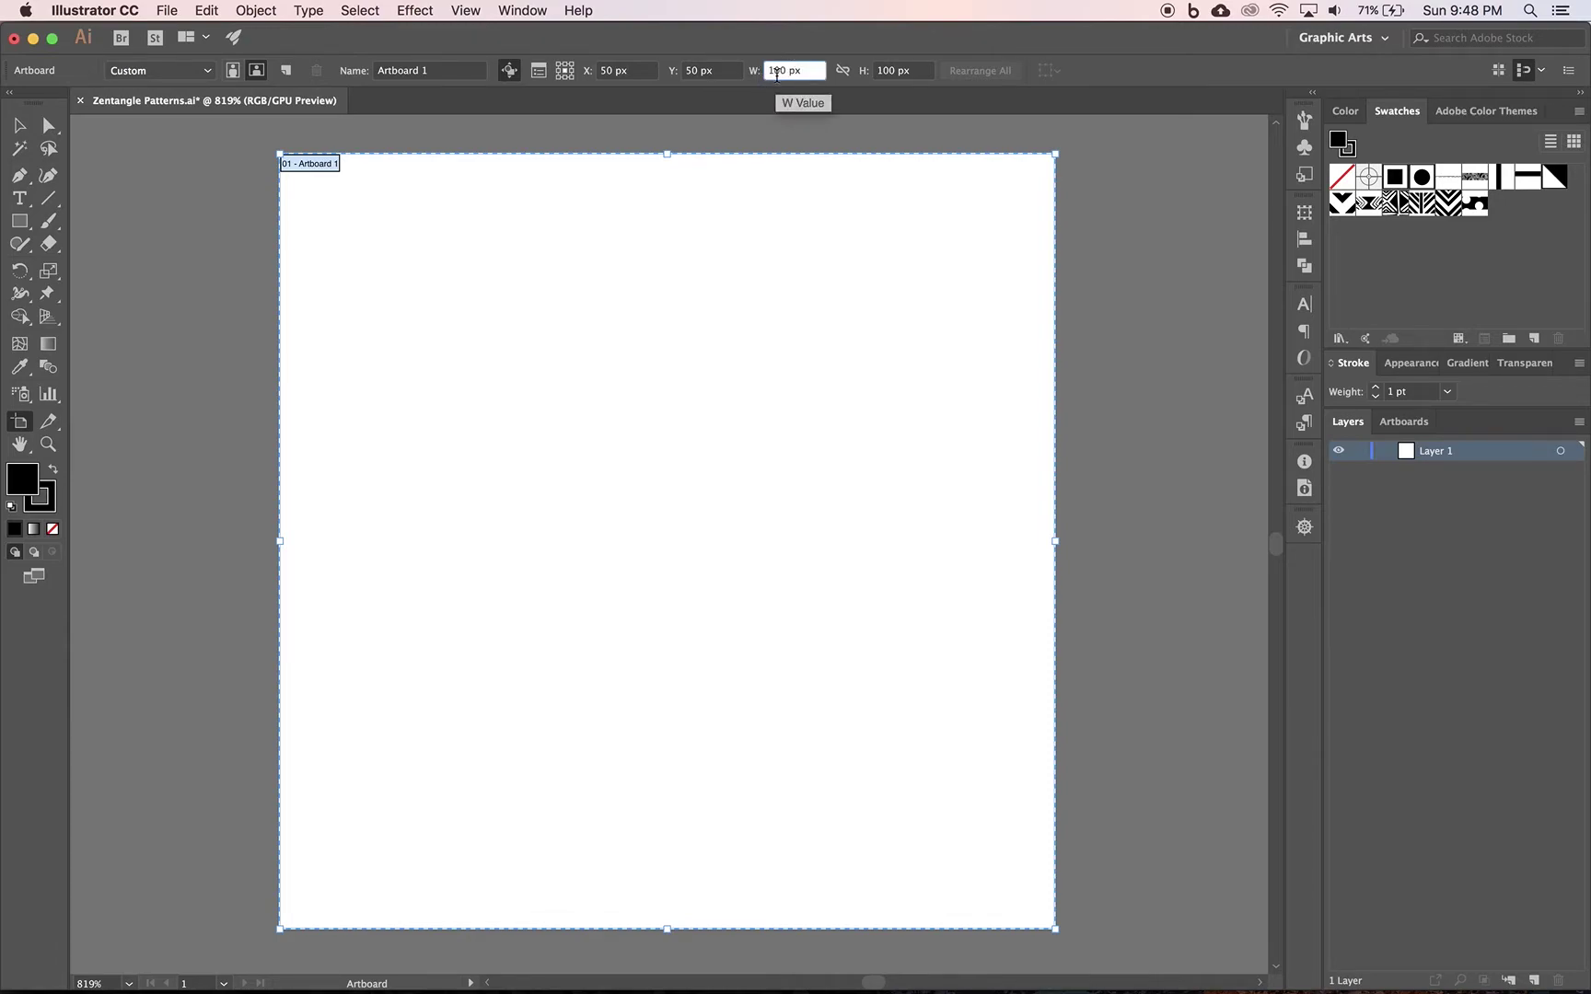
text(0)
click(885, 71)
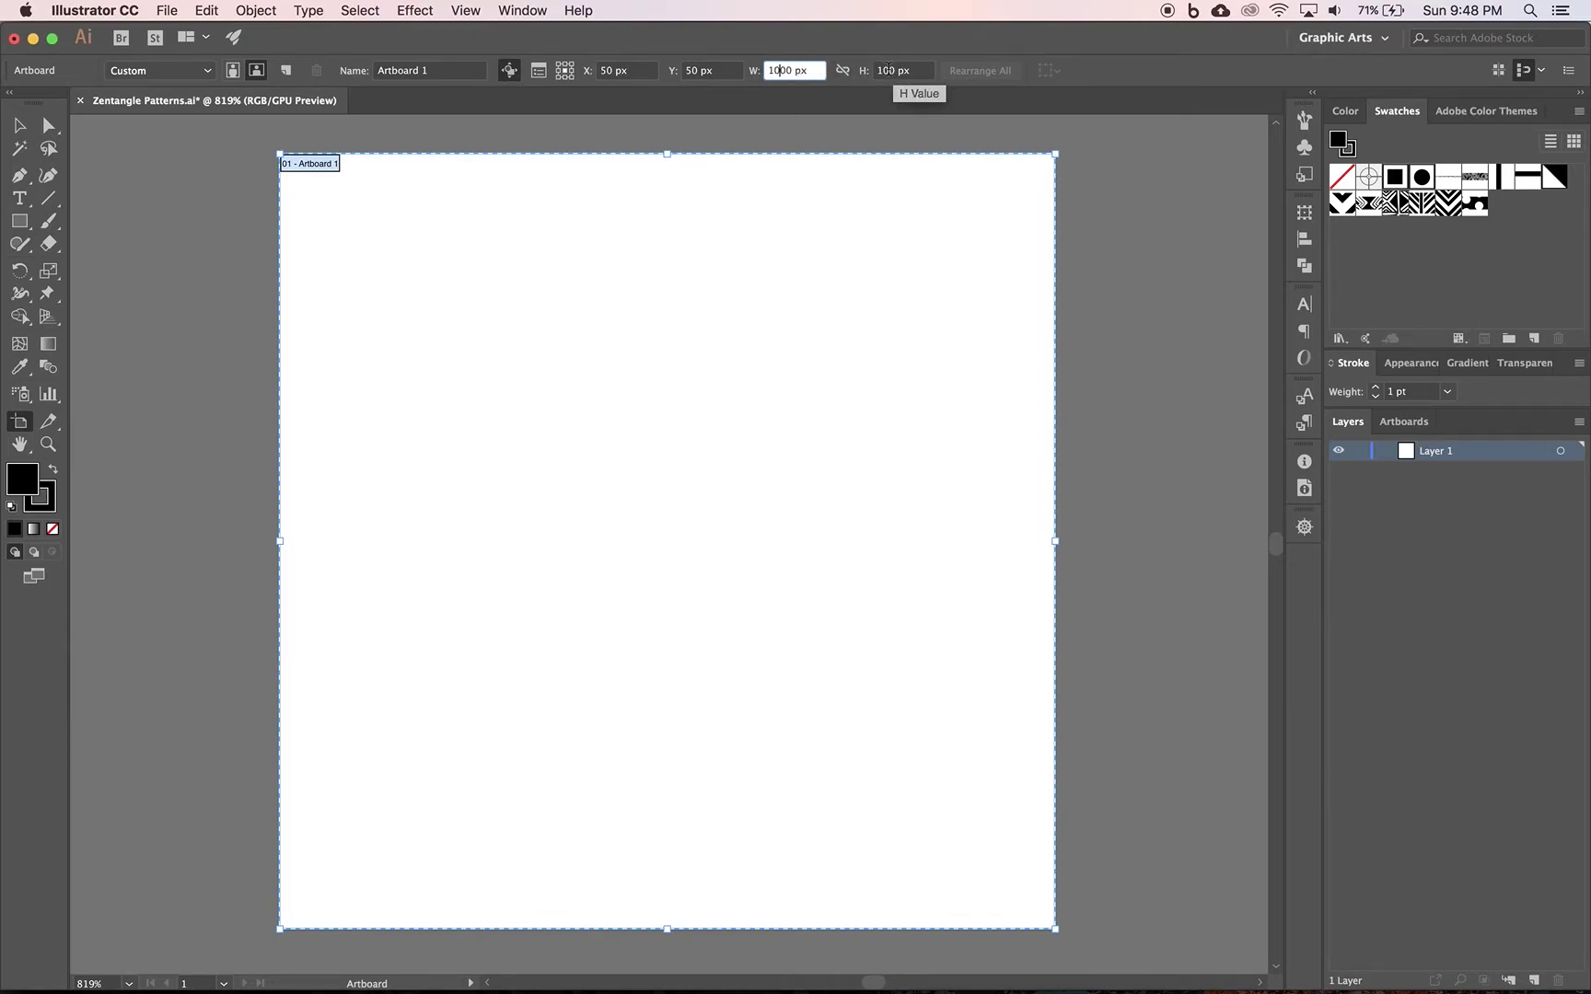
text(0)
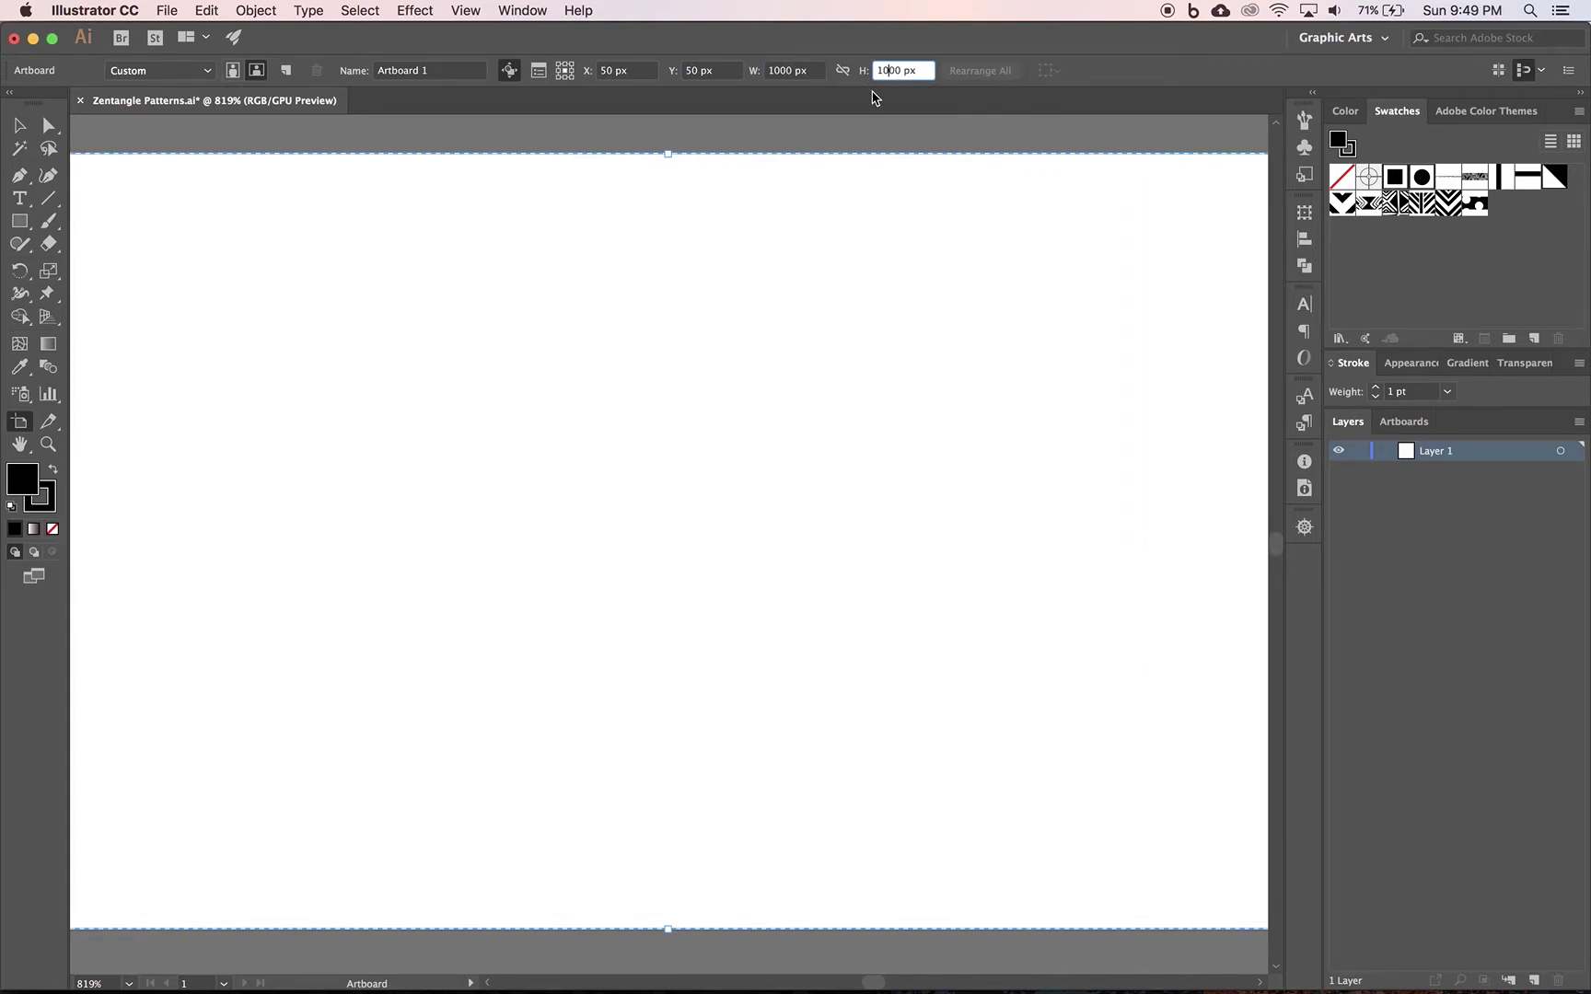
key(Tab)
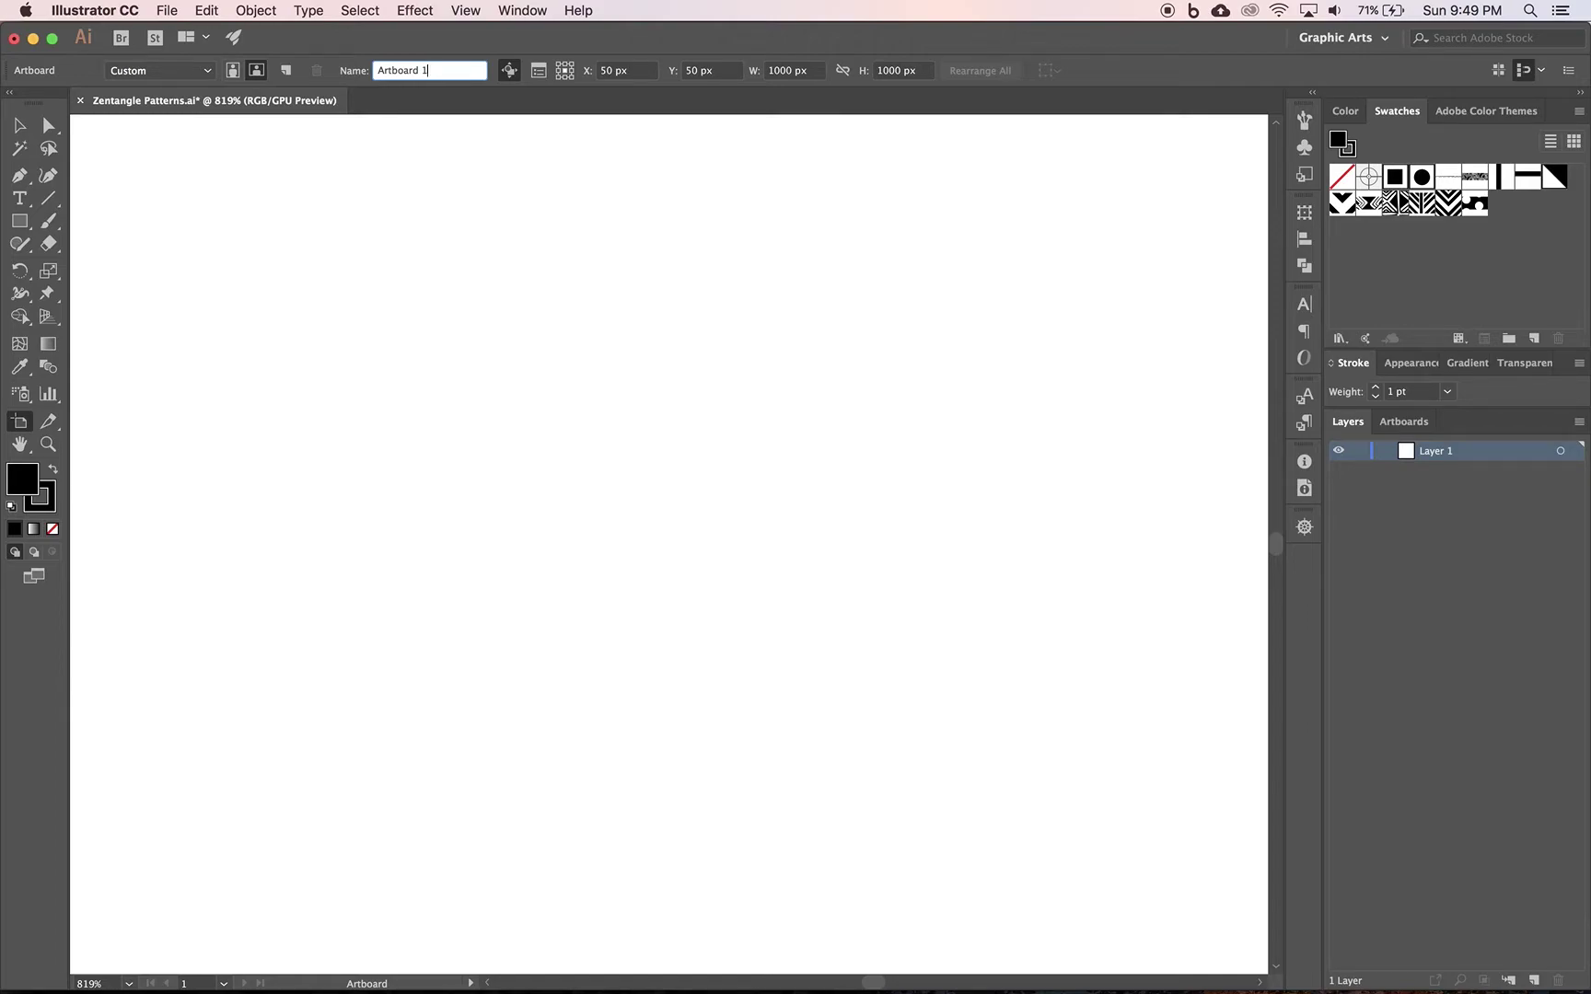
key(super+0)
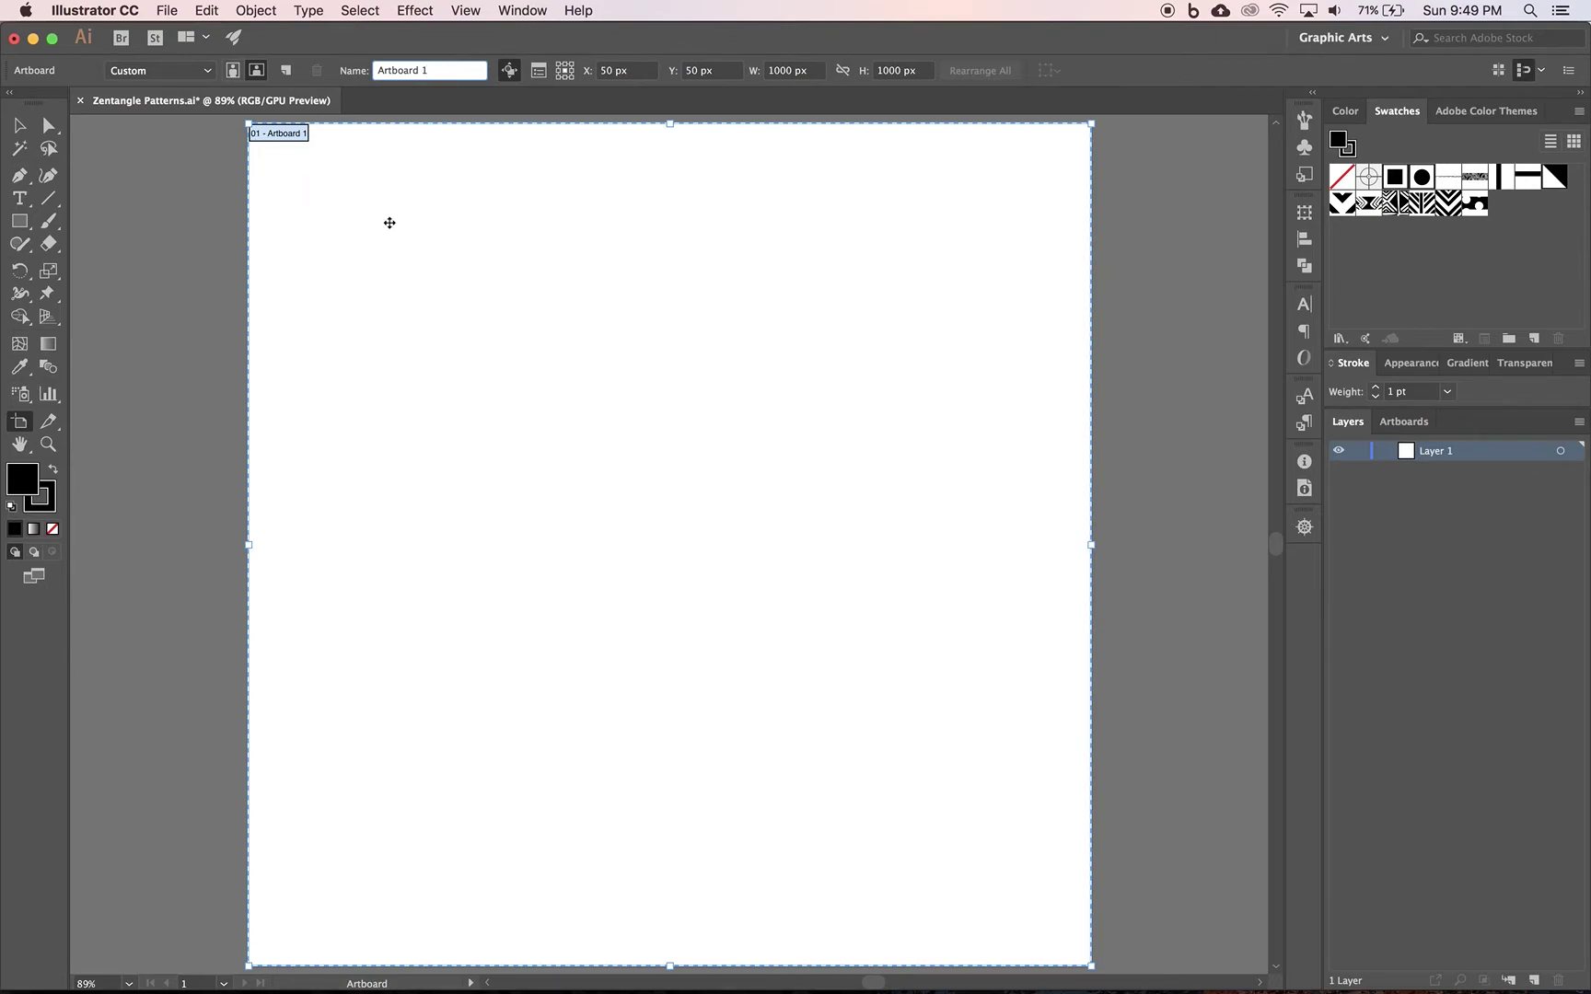
click(22, 125)
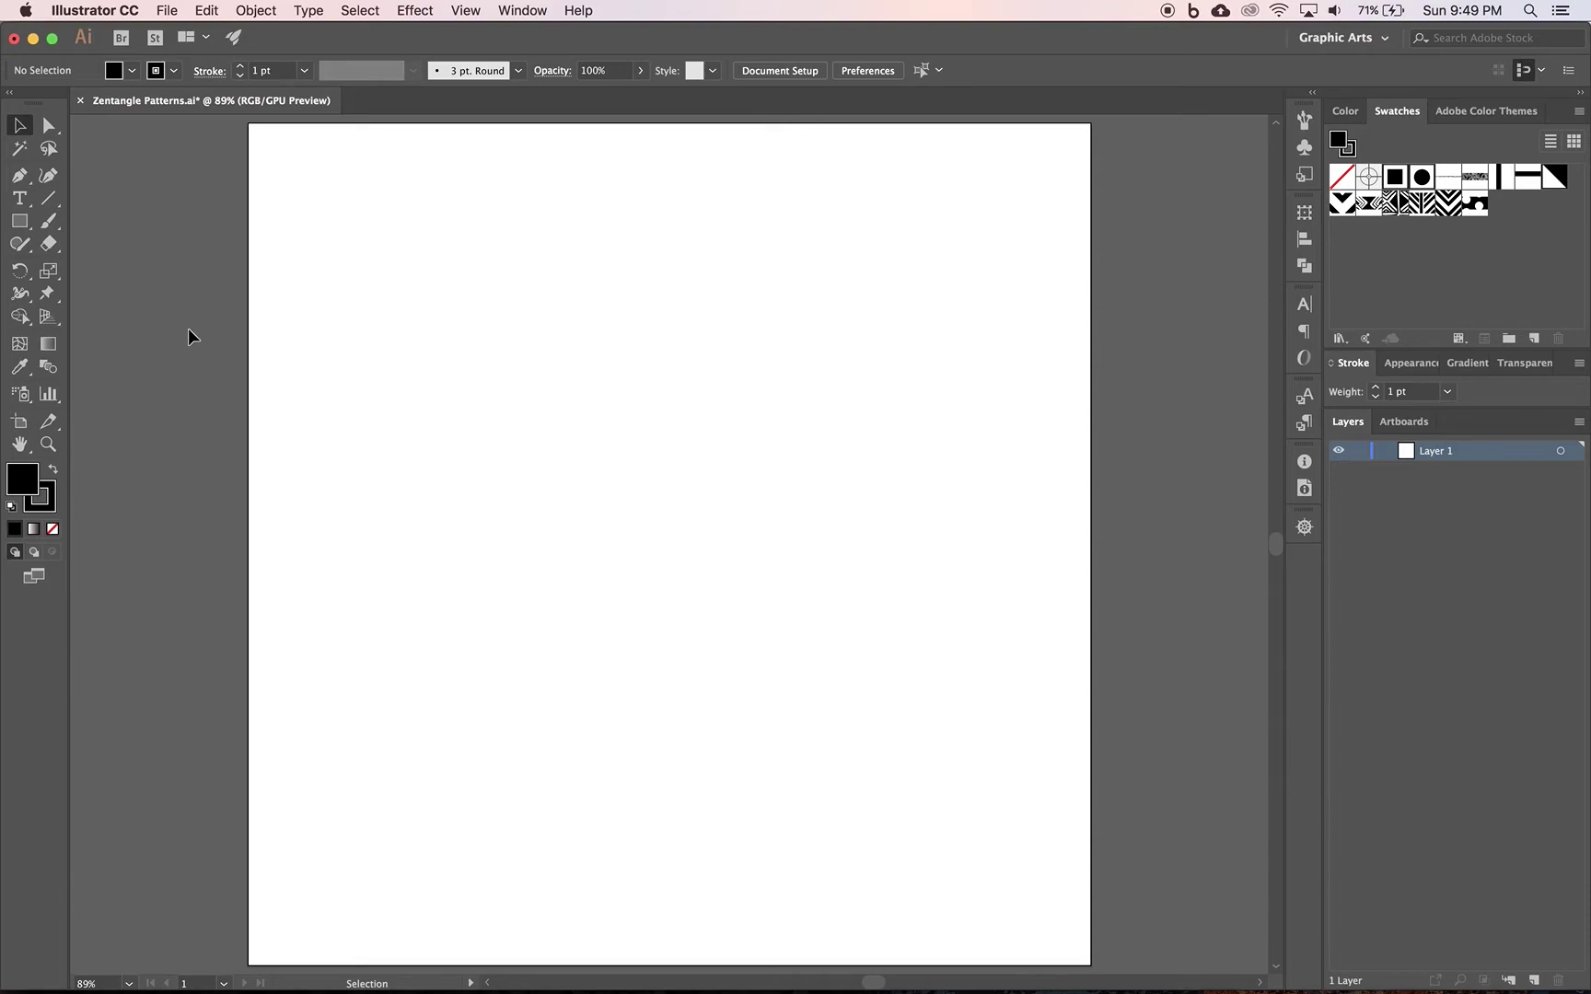
Step: Bring up the Artboards panel listing the document's artboards
click(1401, 424)
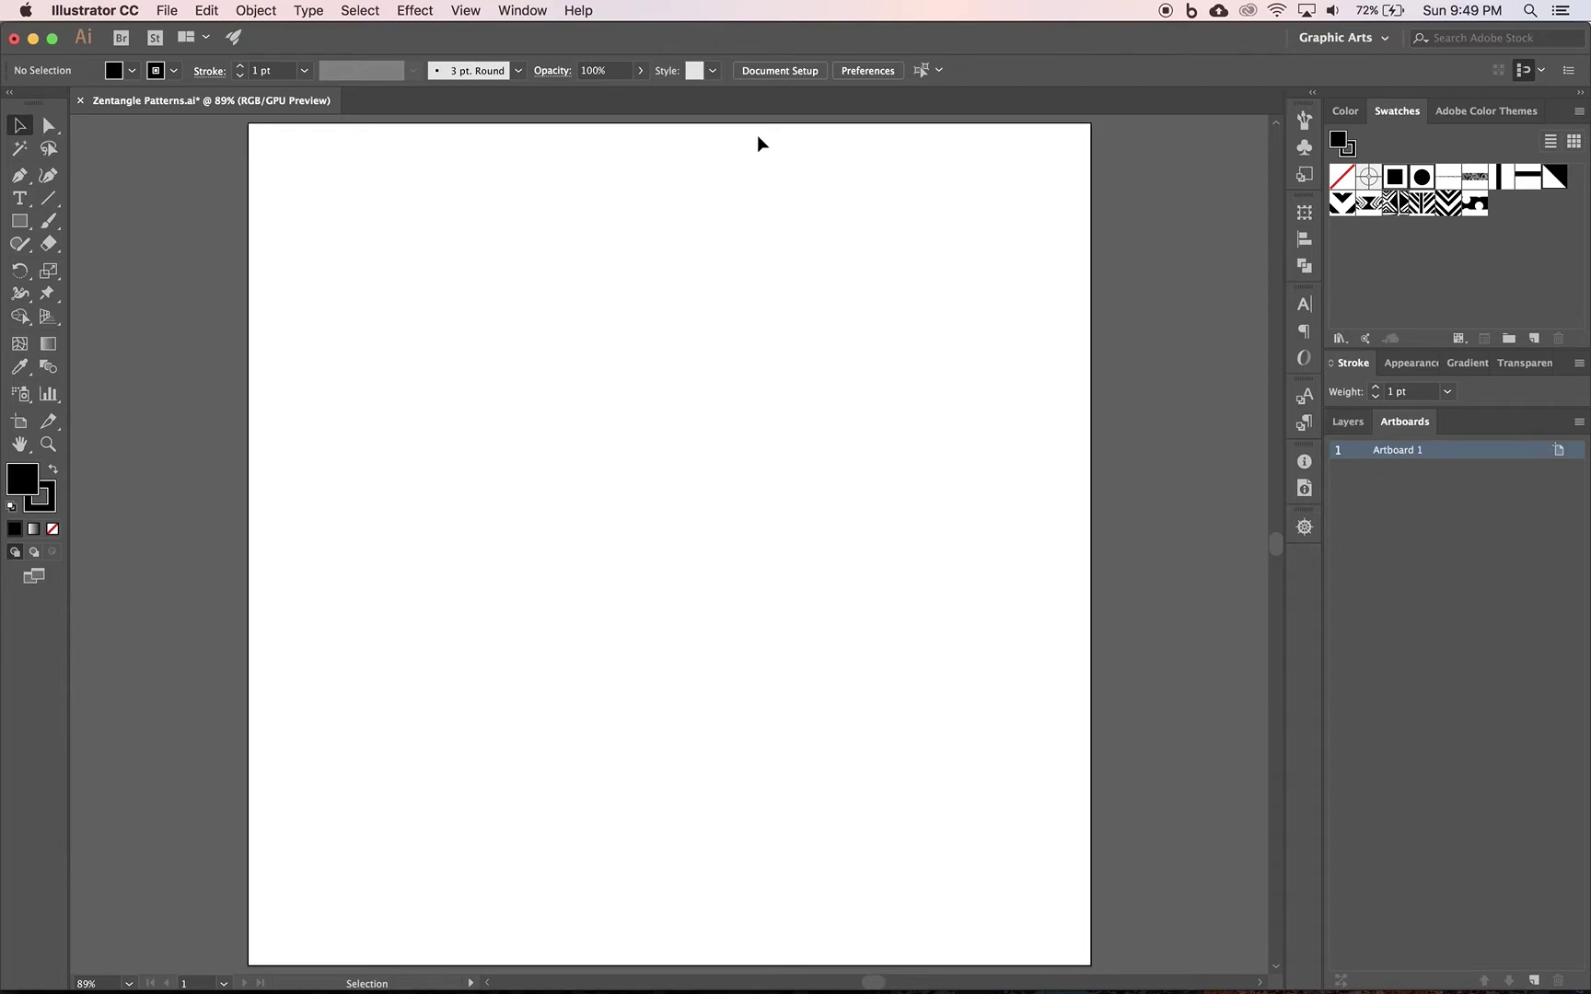
click(530, 13)
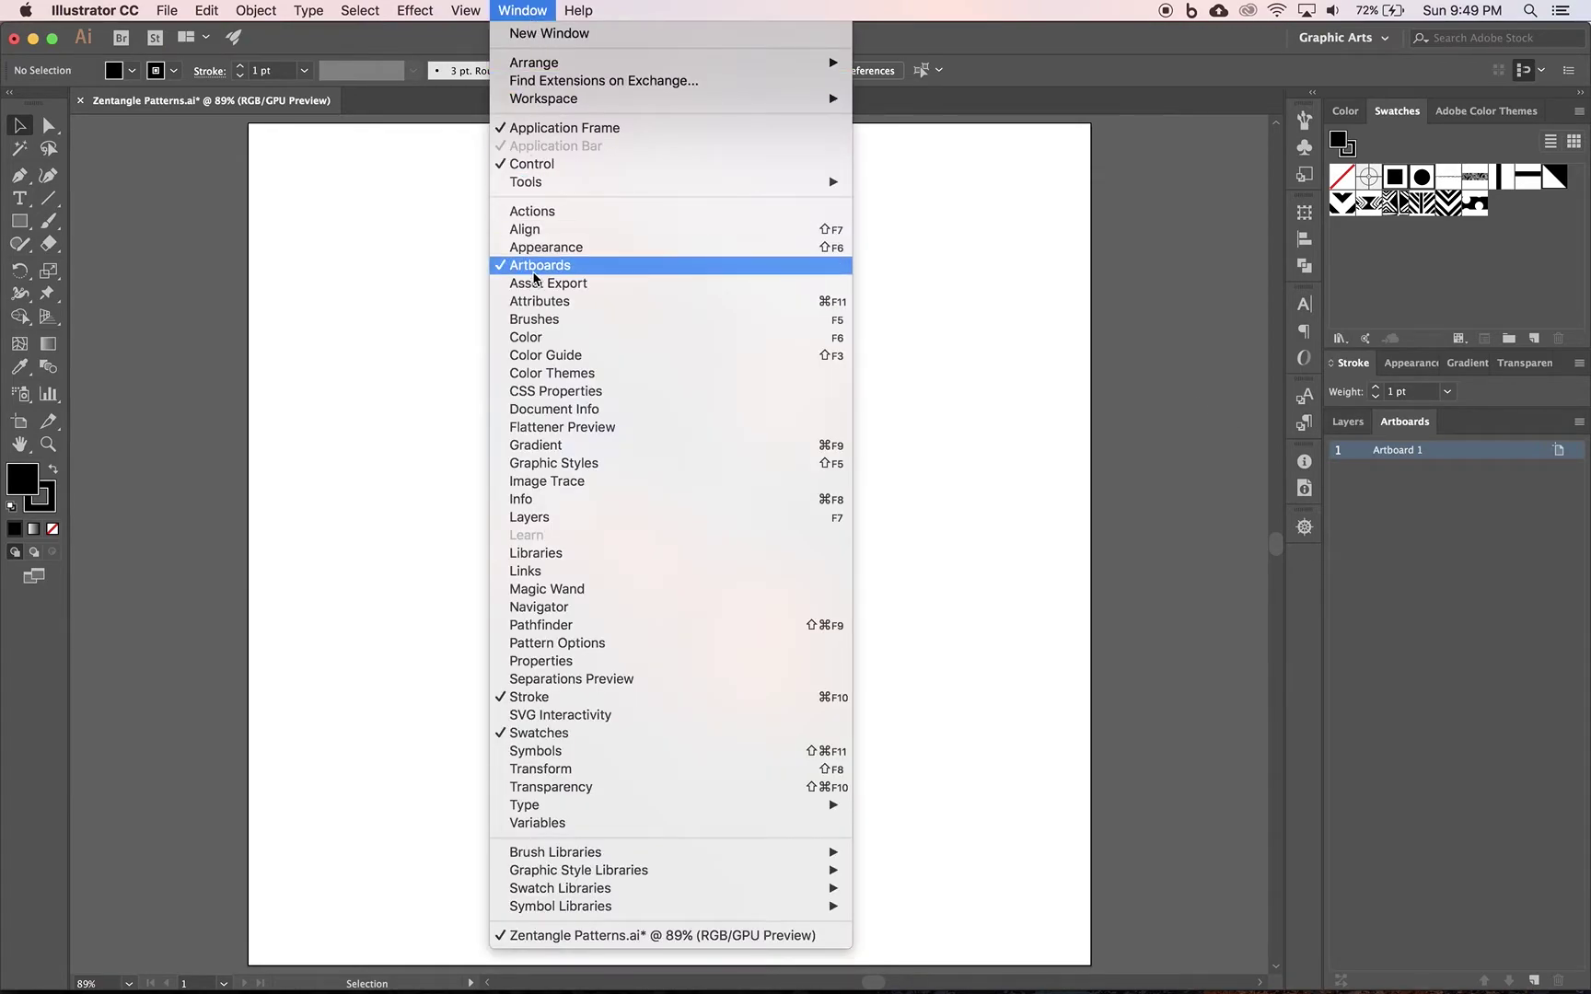
click(1390, 465)
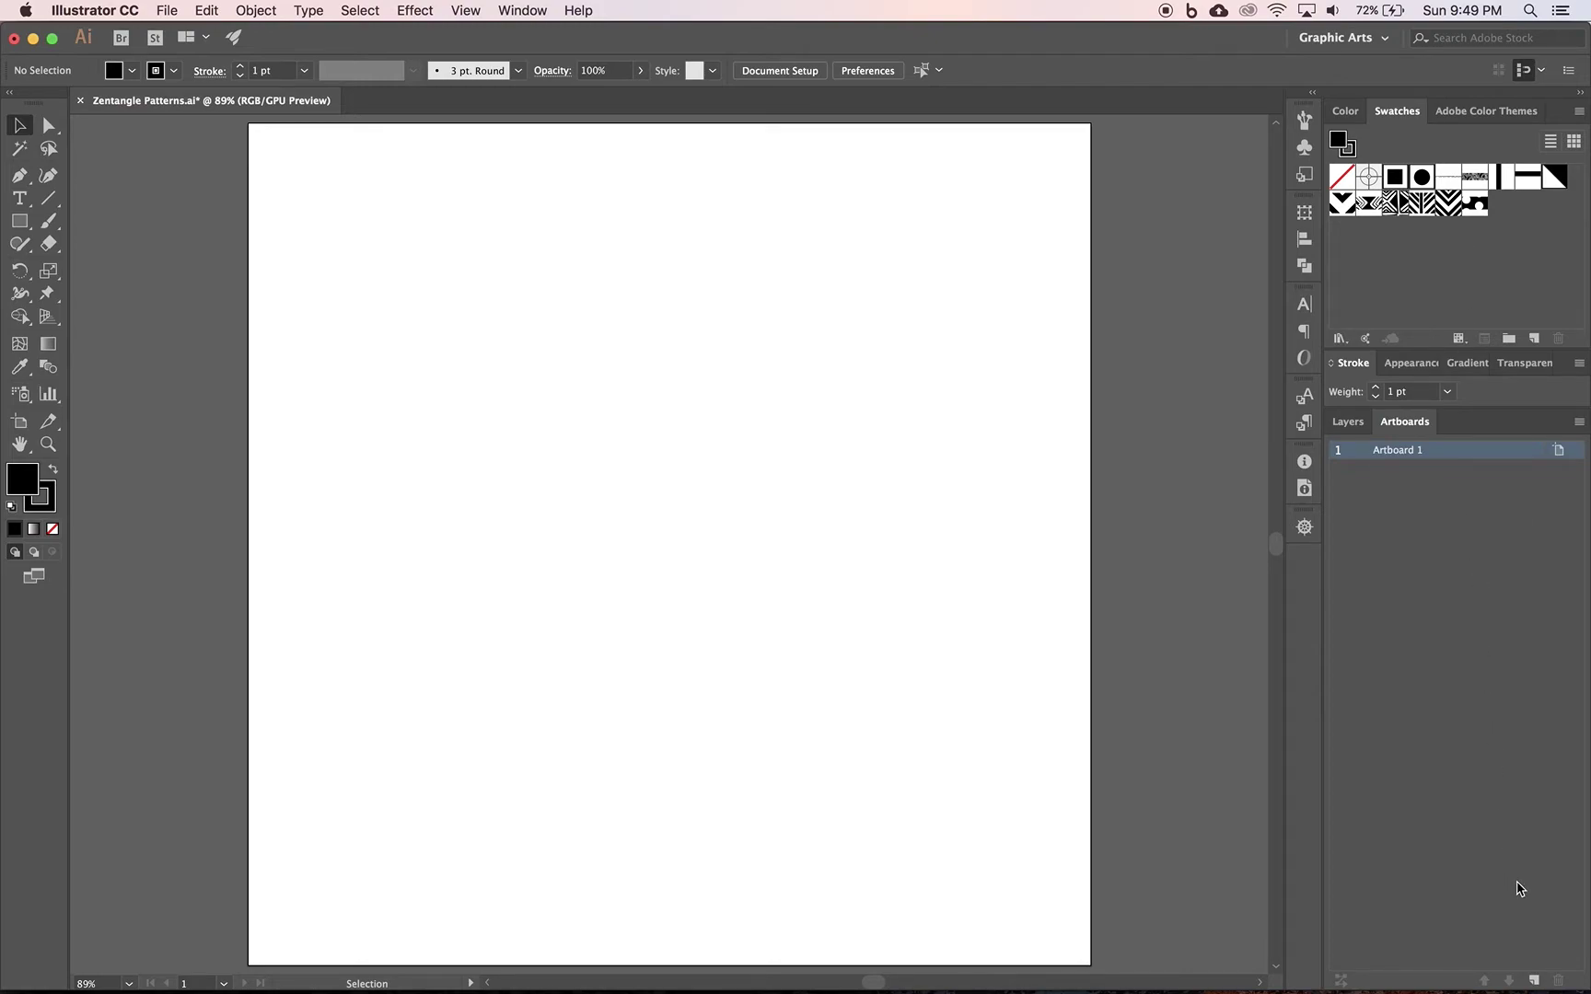
Step: Add nine artboards so the list runs from Artboard 1 to Artboard 10
click(1535, 981)
click(1535, 981)
click(1535, 980)
click(1535, 981)
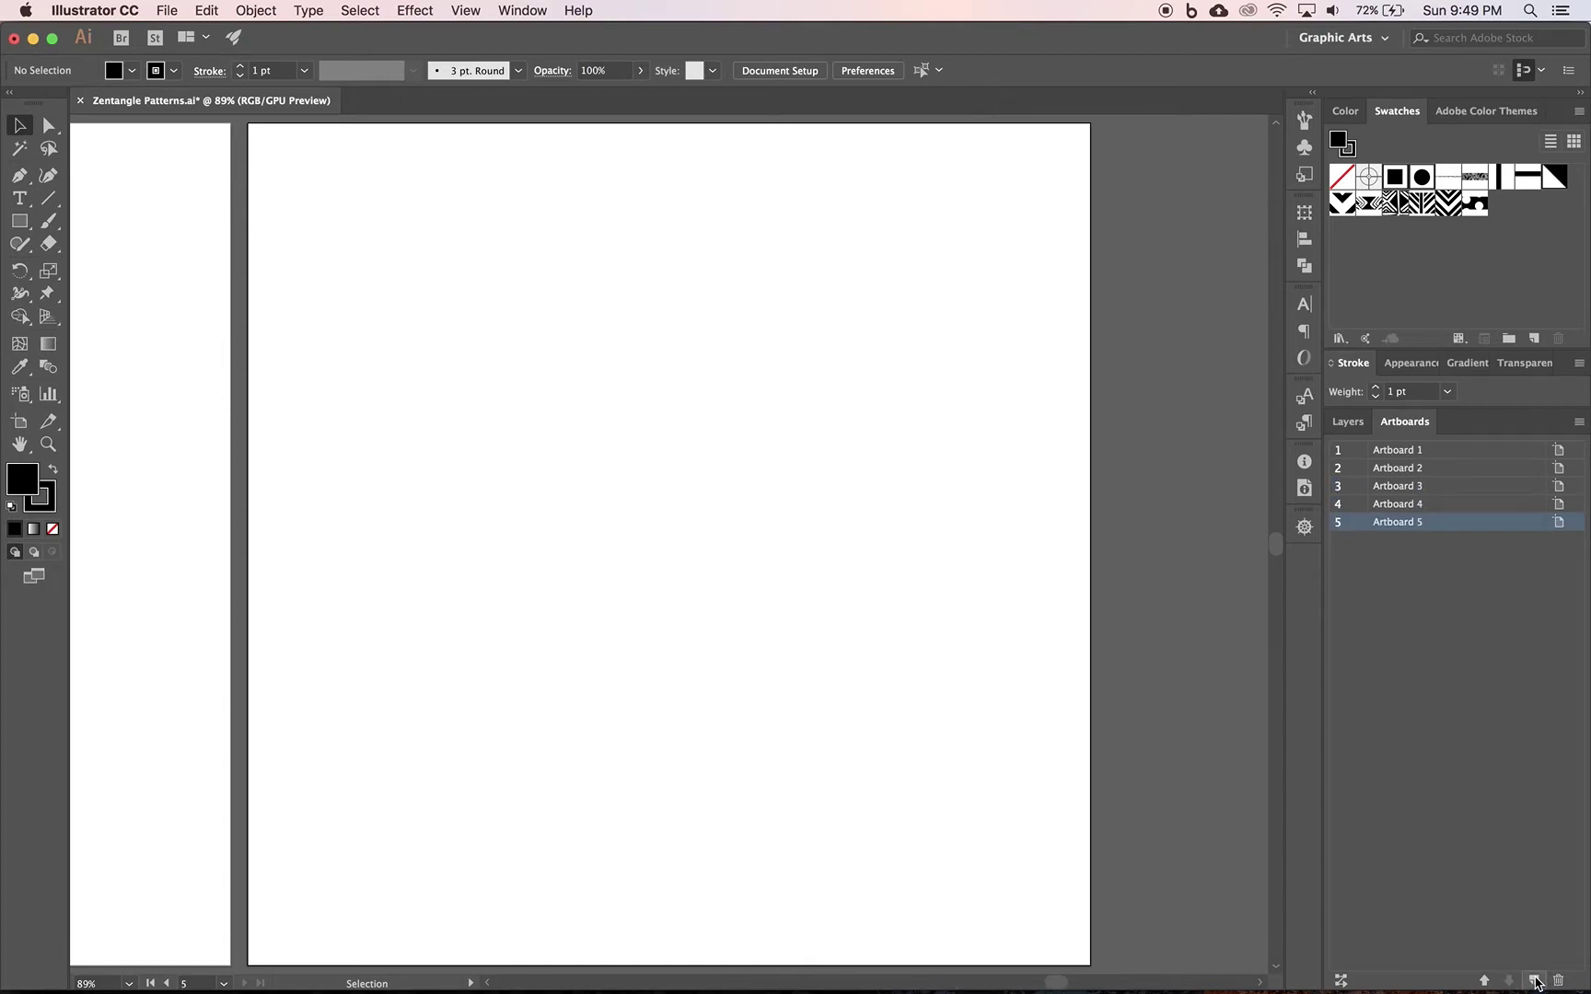
click(1535, 980)
click(1535, 981)
click(1534, 980)
click(1535, 981)
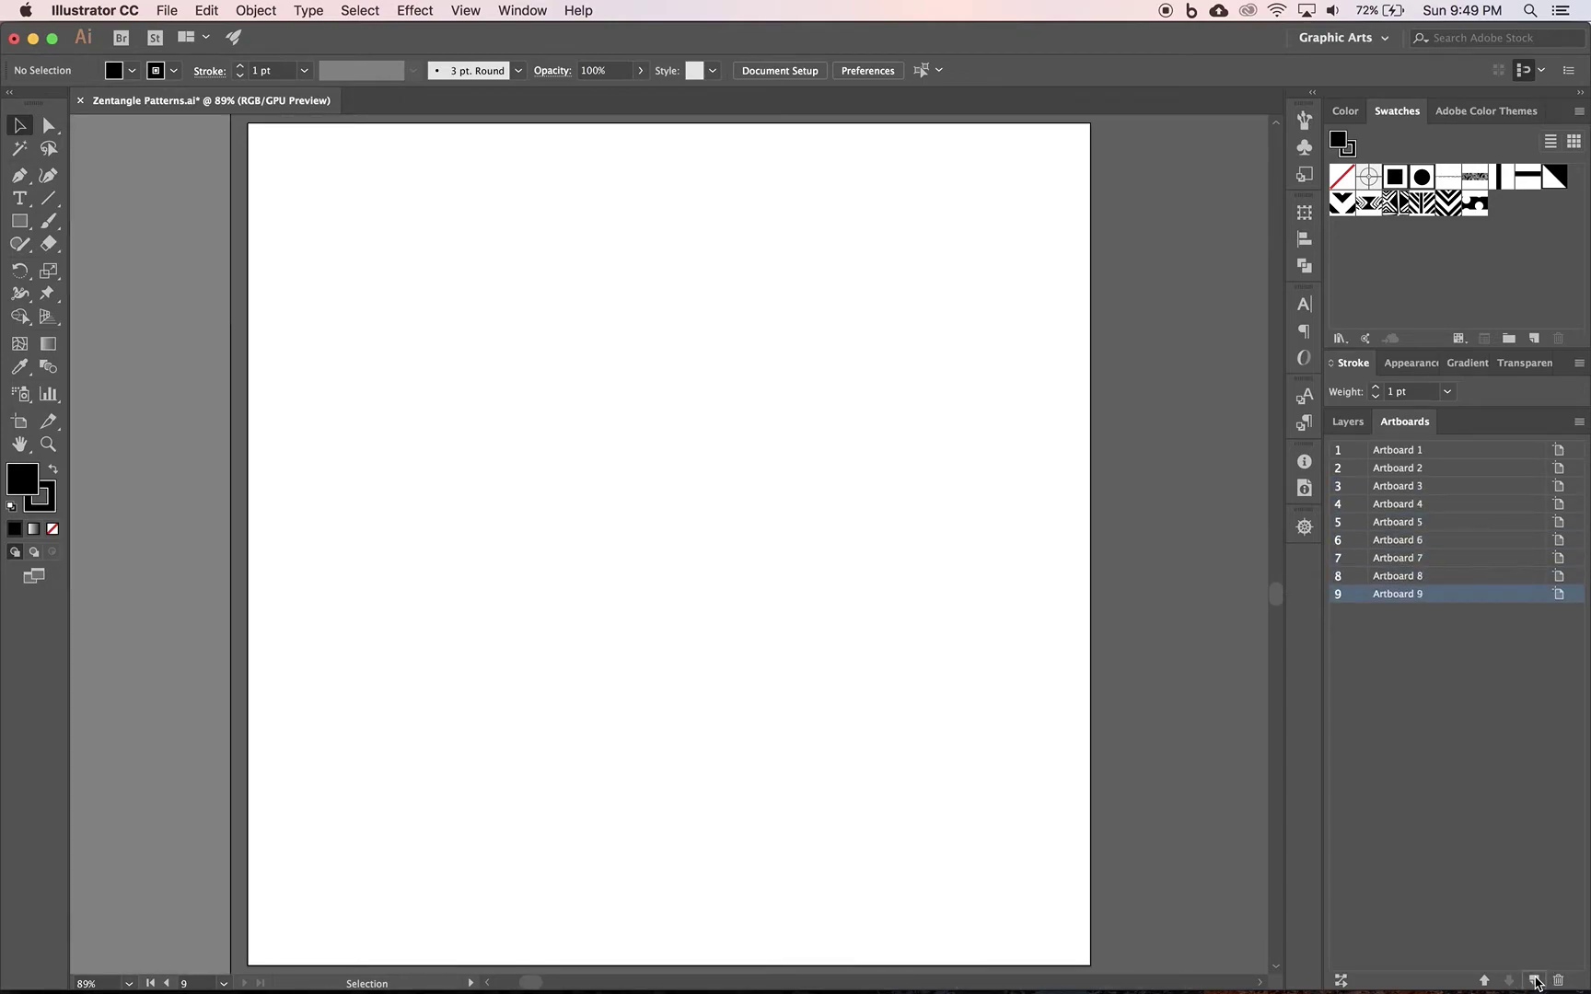
click(1535, 981)
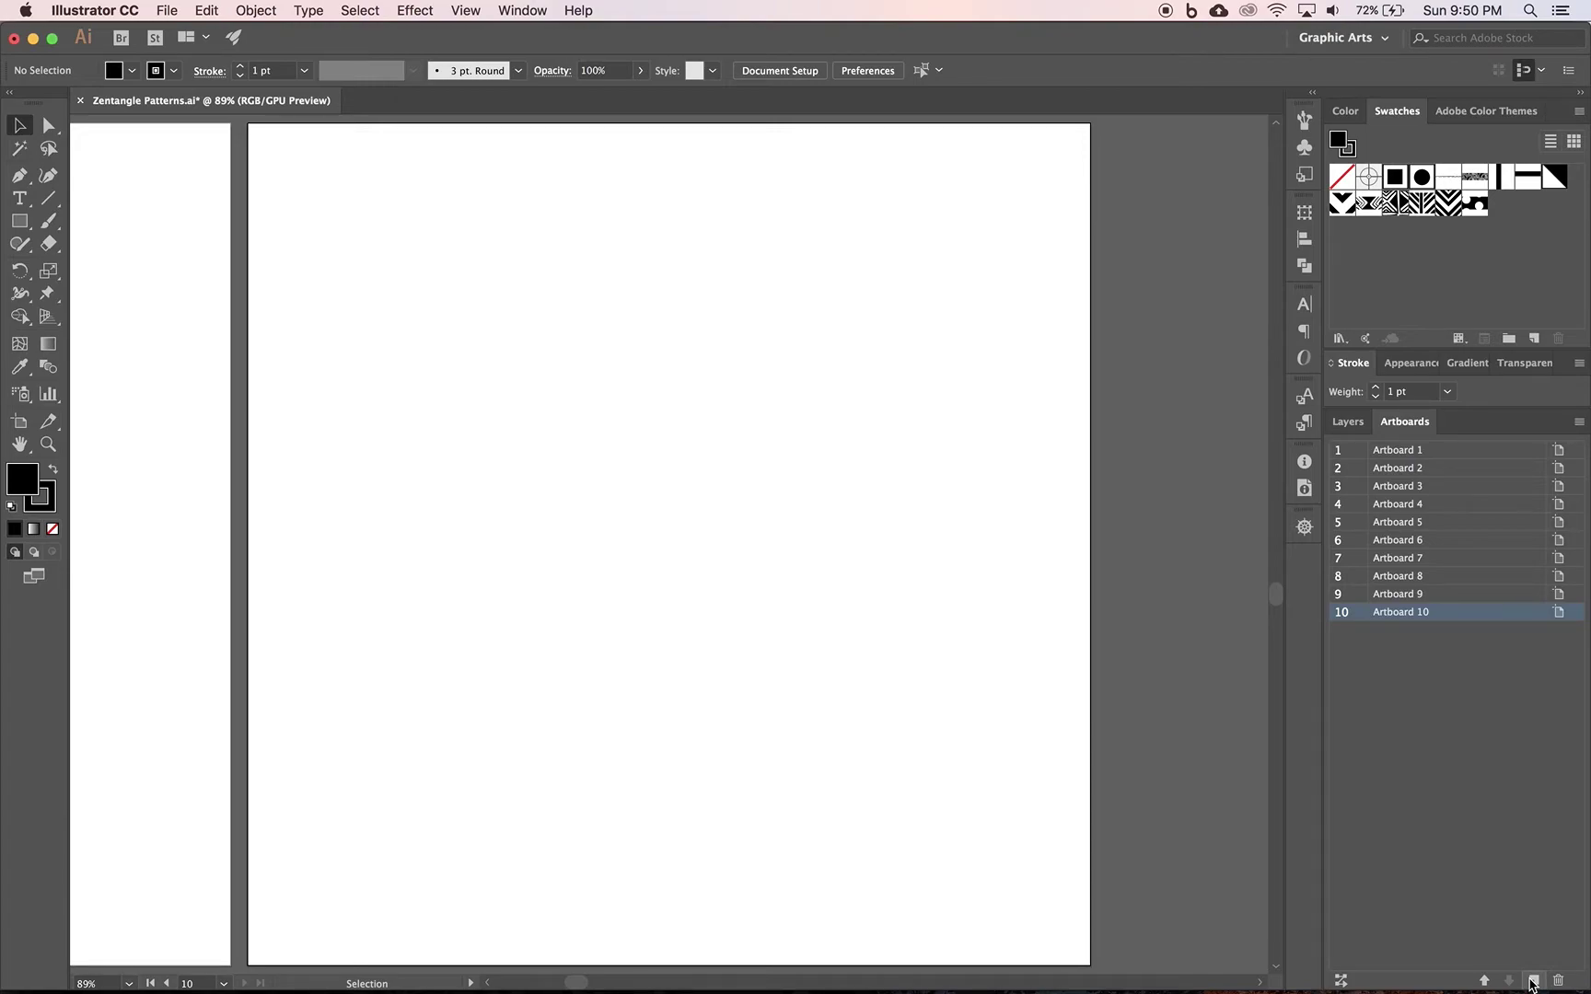
key(super+alt+0)
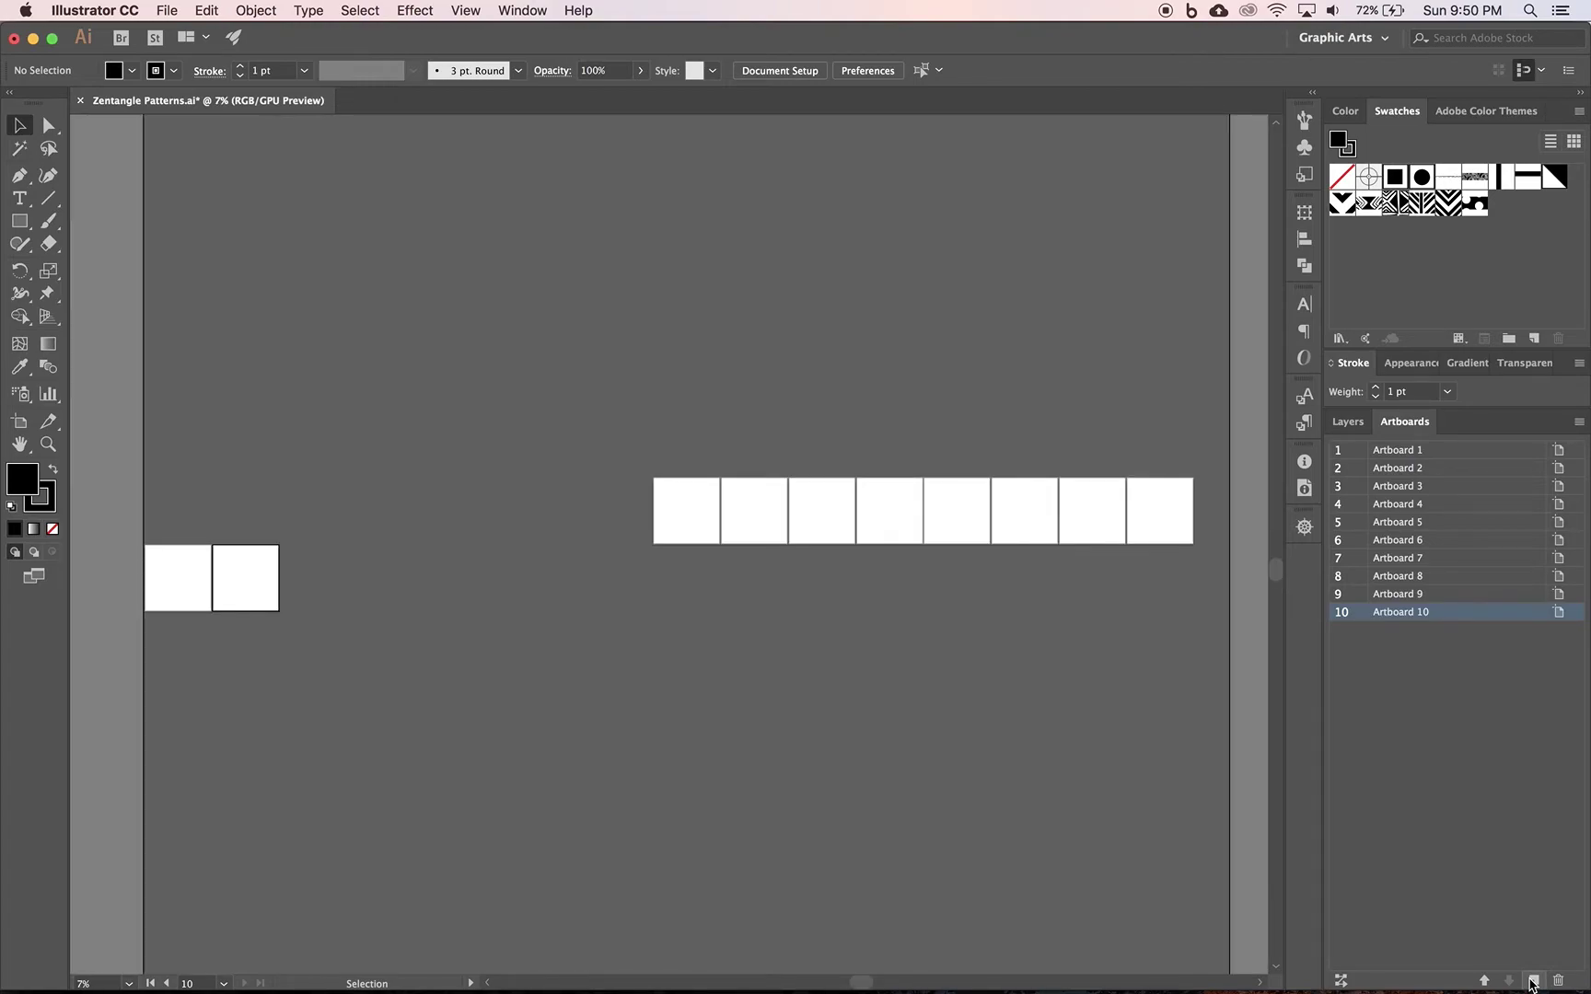
Step: Rearrange all artboards into 5 columns with 20 px spacing
click(1340, 982)
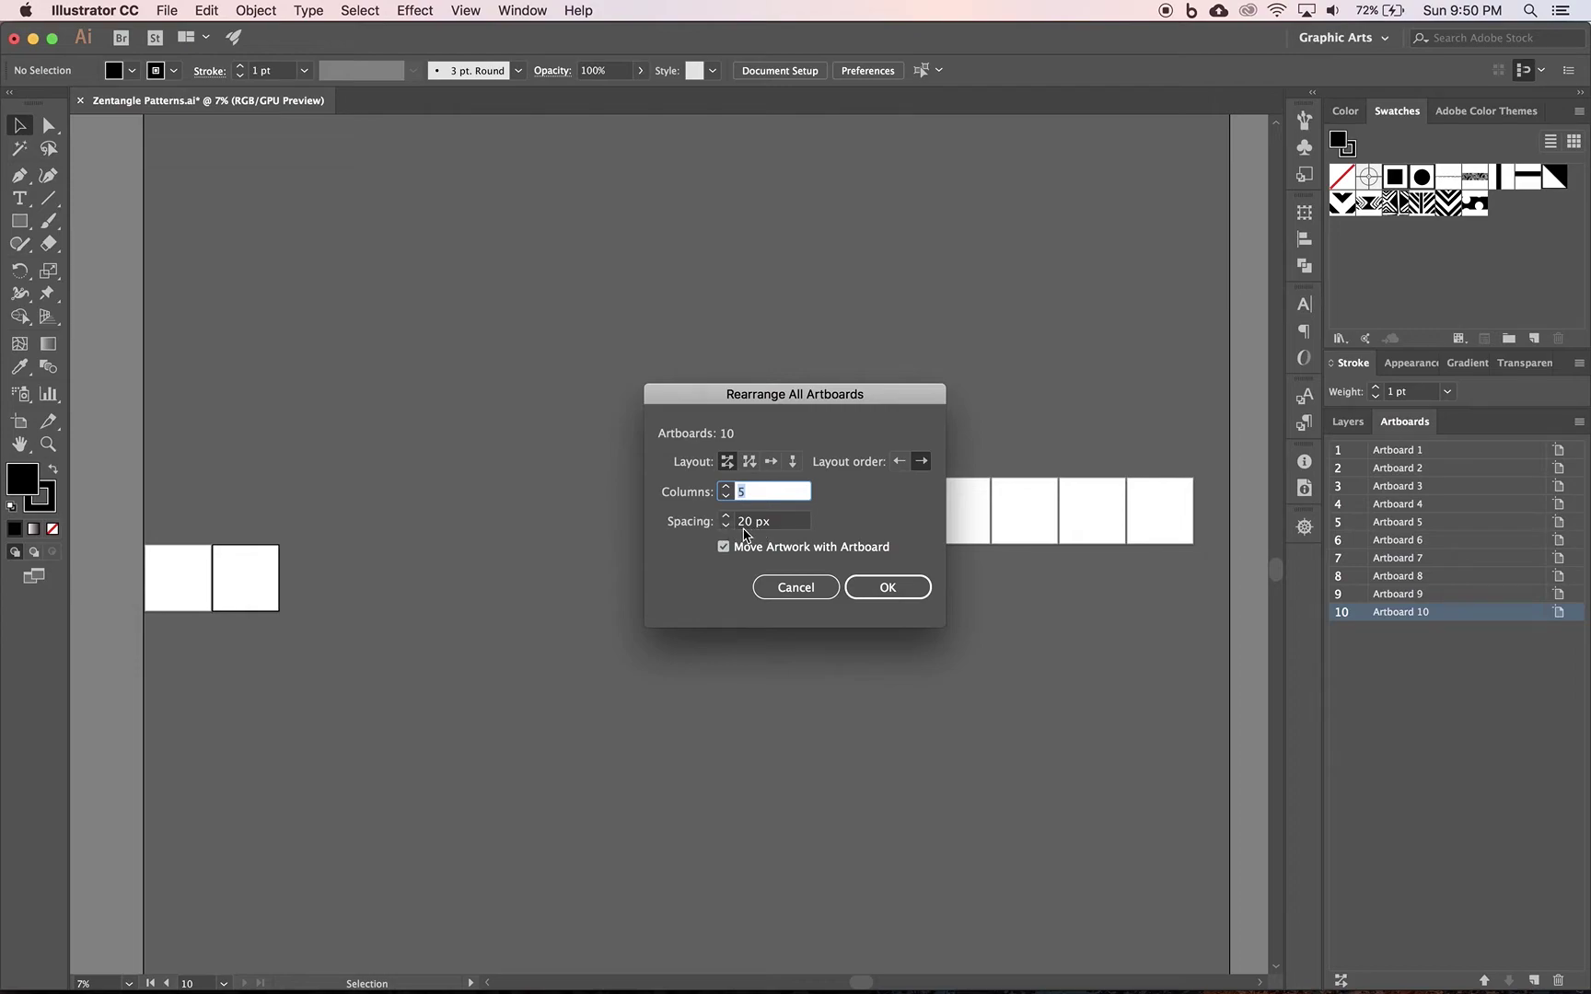
click(875, 587)
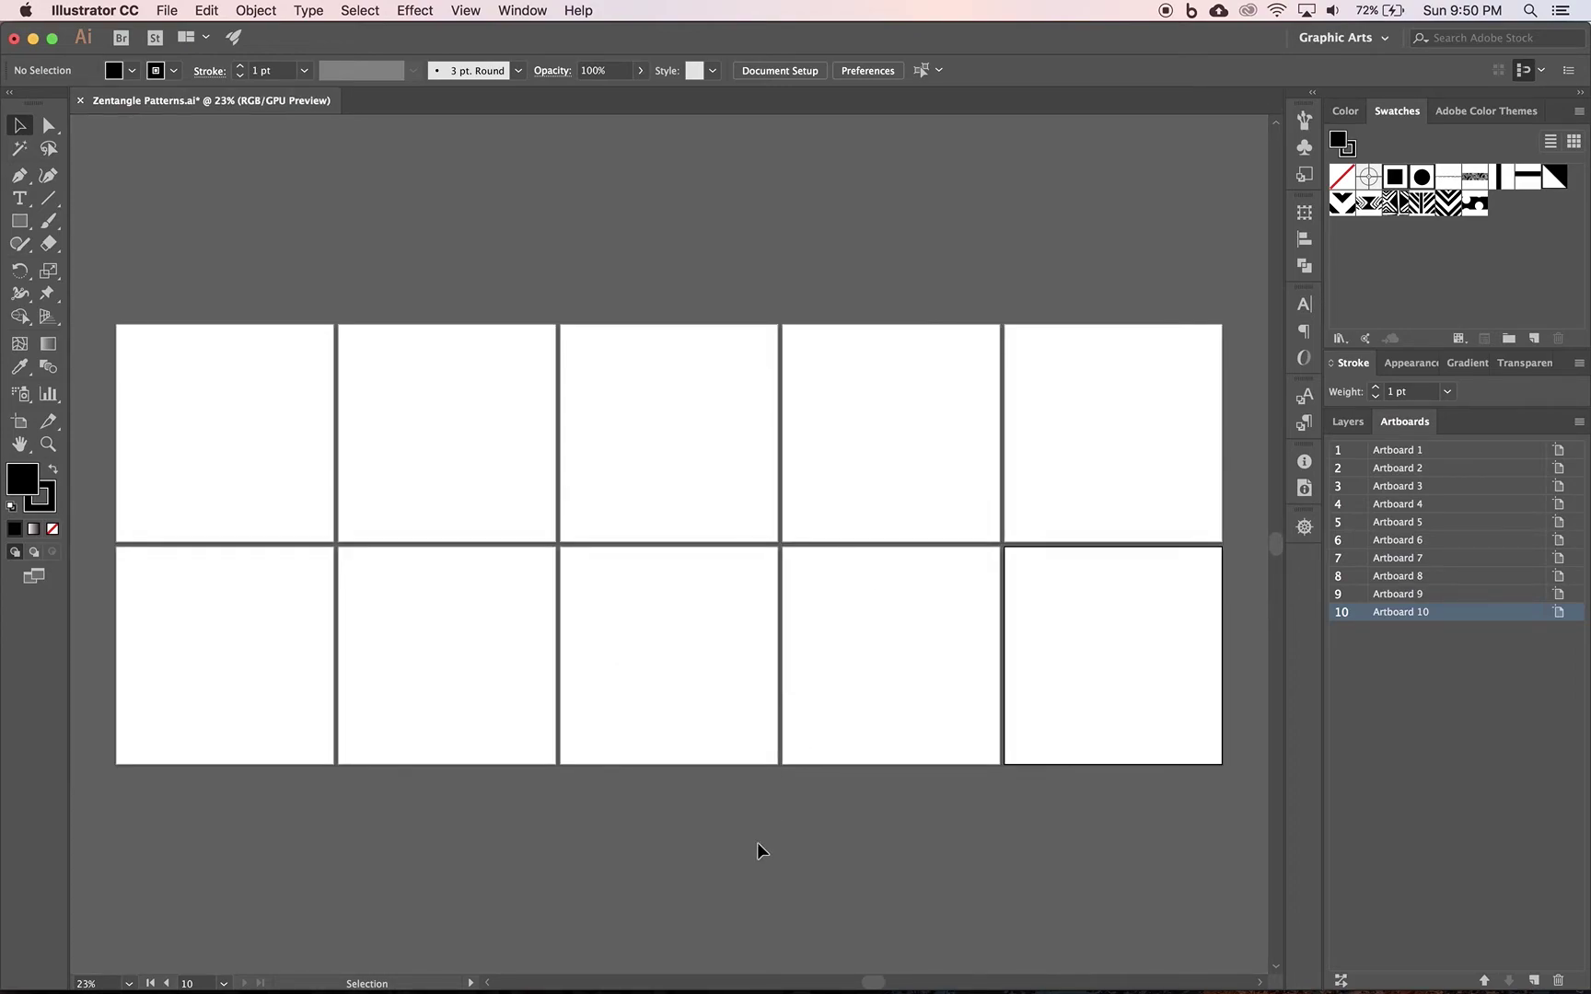
click(1348, 422)
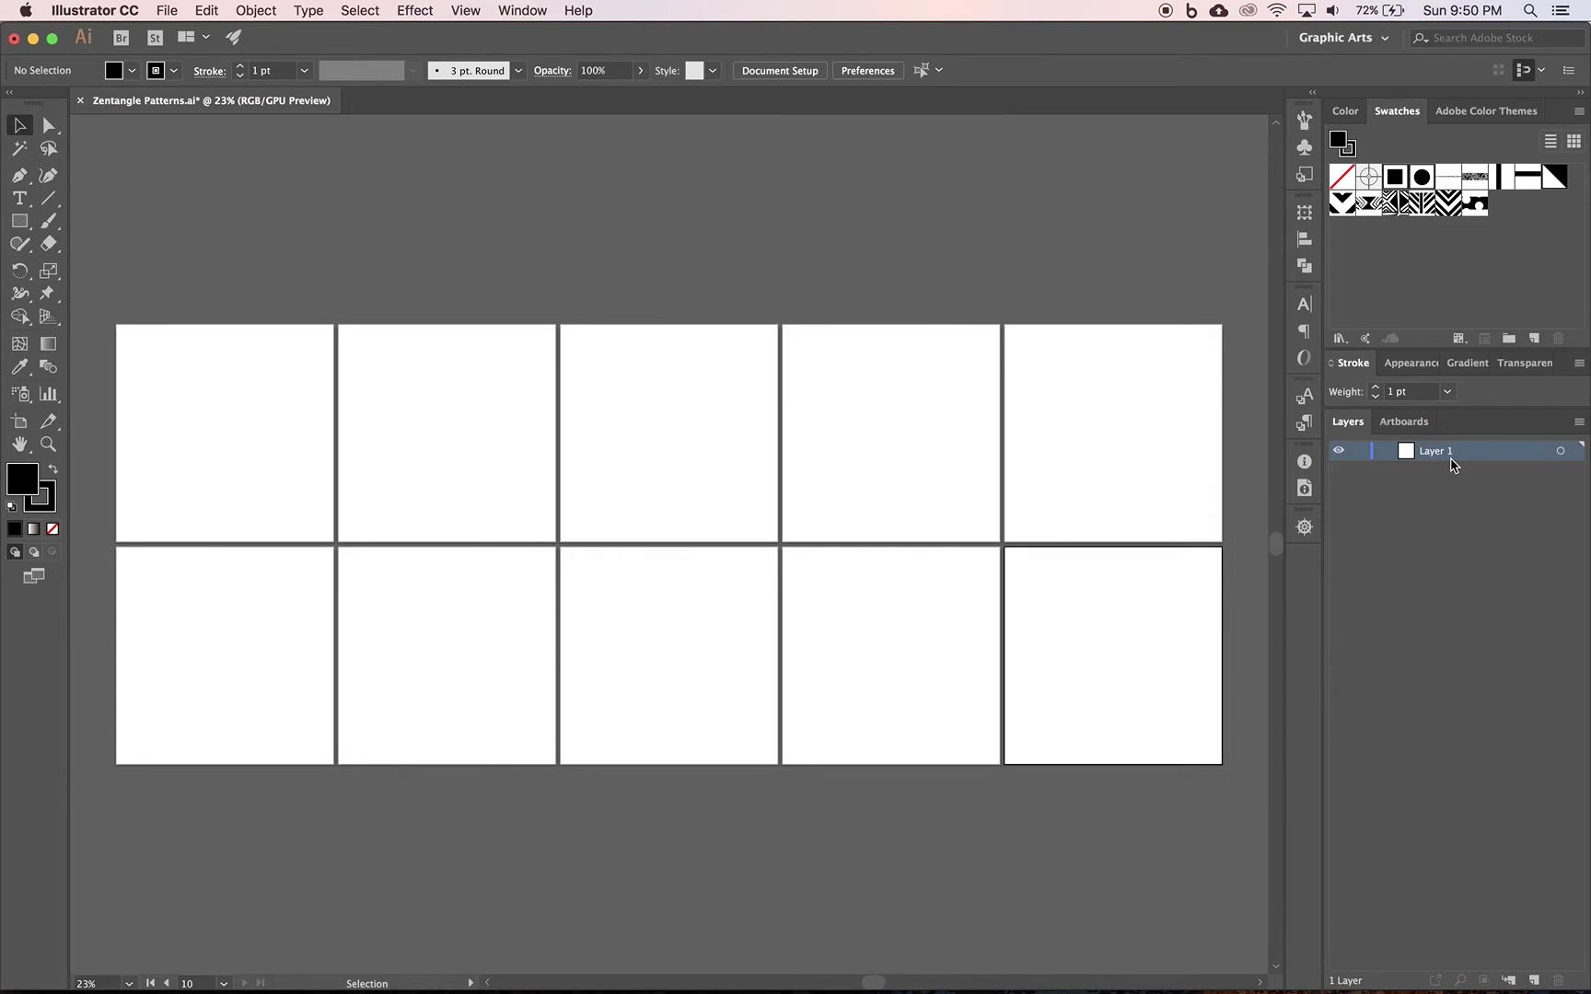
Step: Set up a 1000 × 1000 px rectangle with no stroke in the Rectangle dialog
click(19, 222)
click(43, 501)
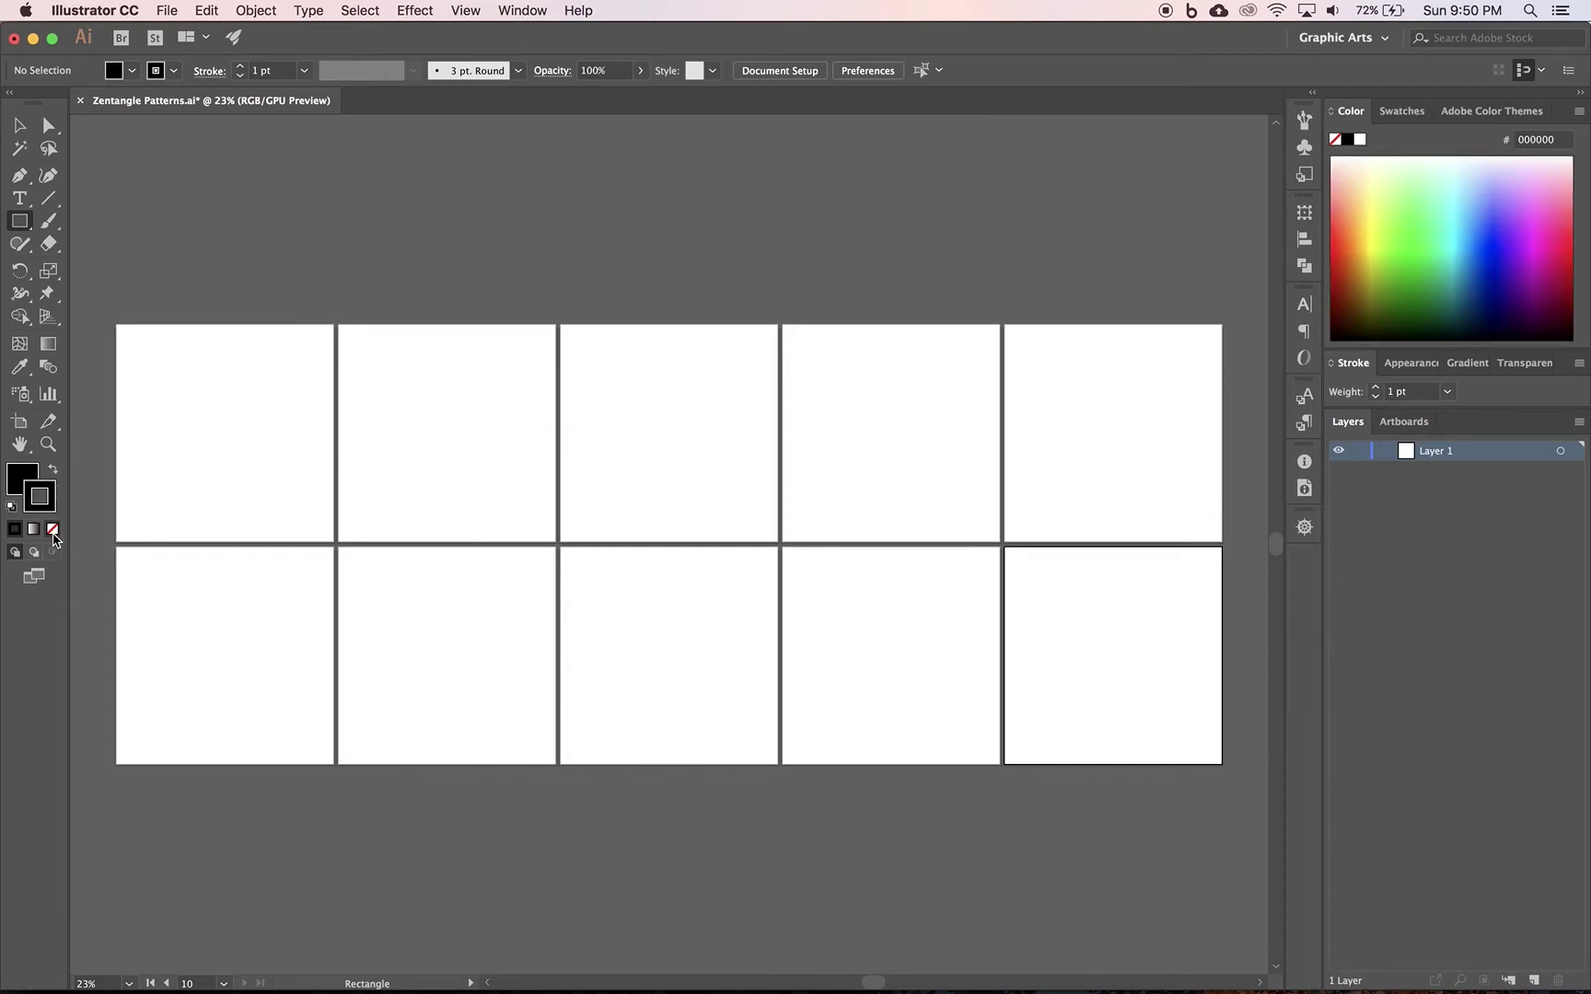
click(53, 530)
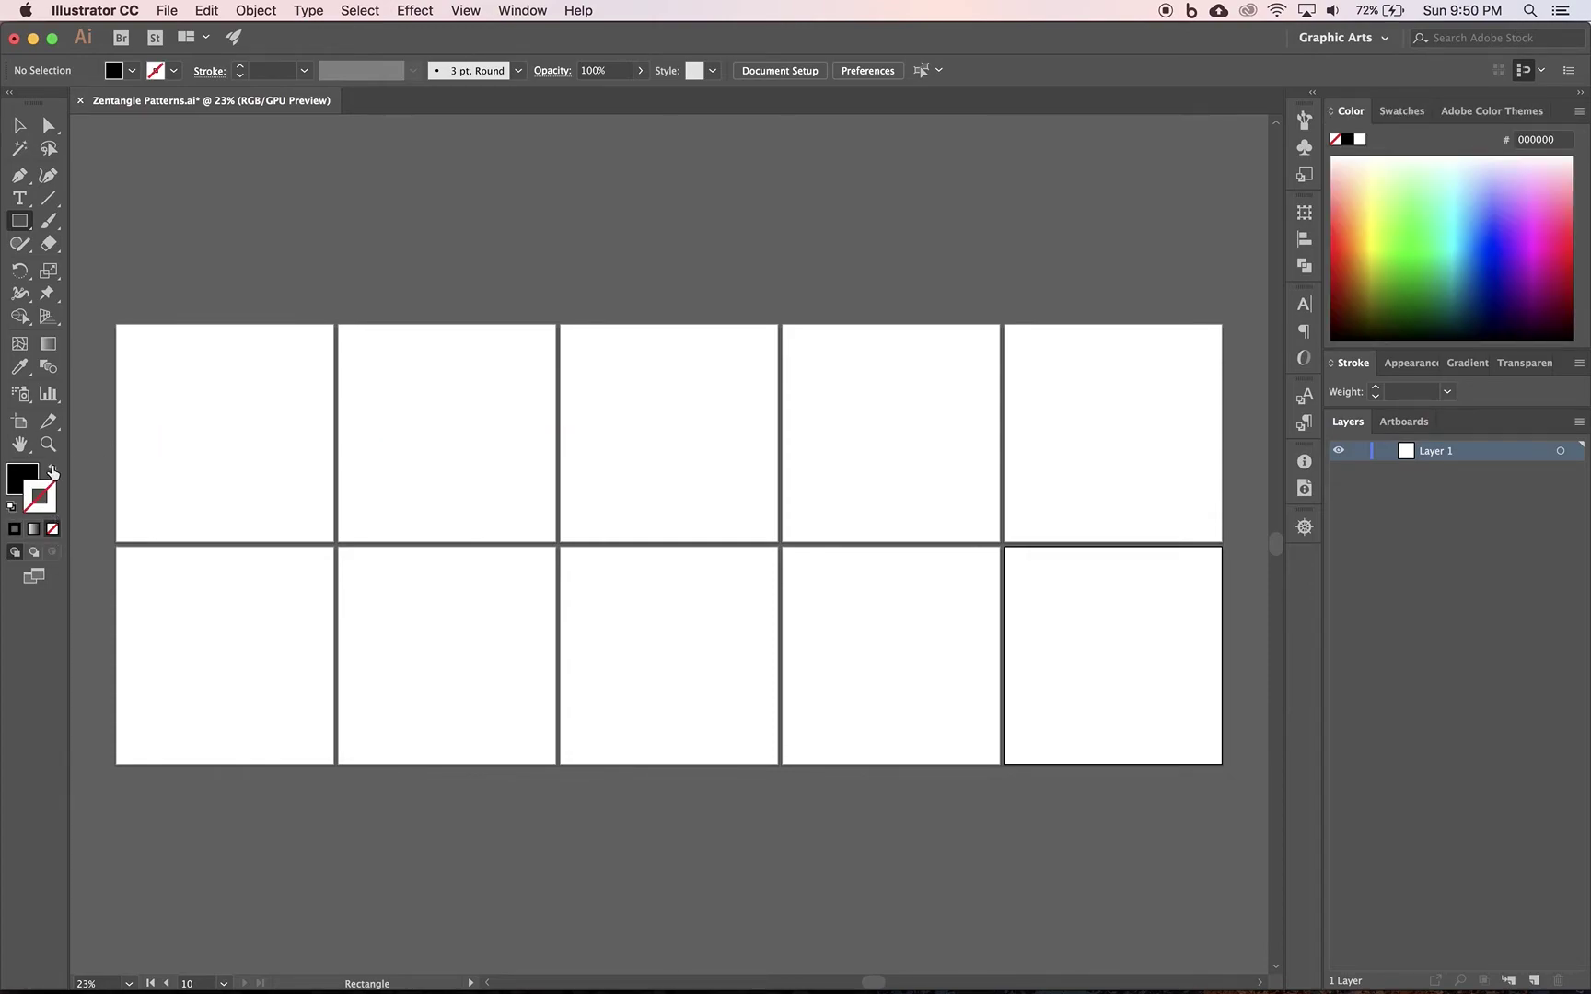
click(23, 481)
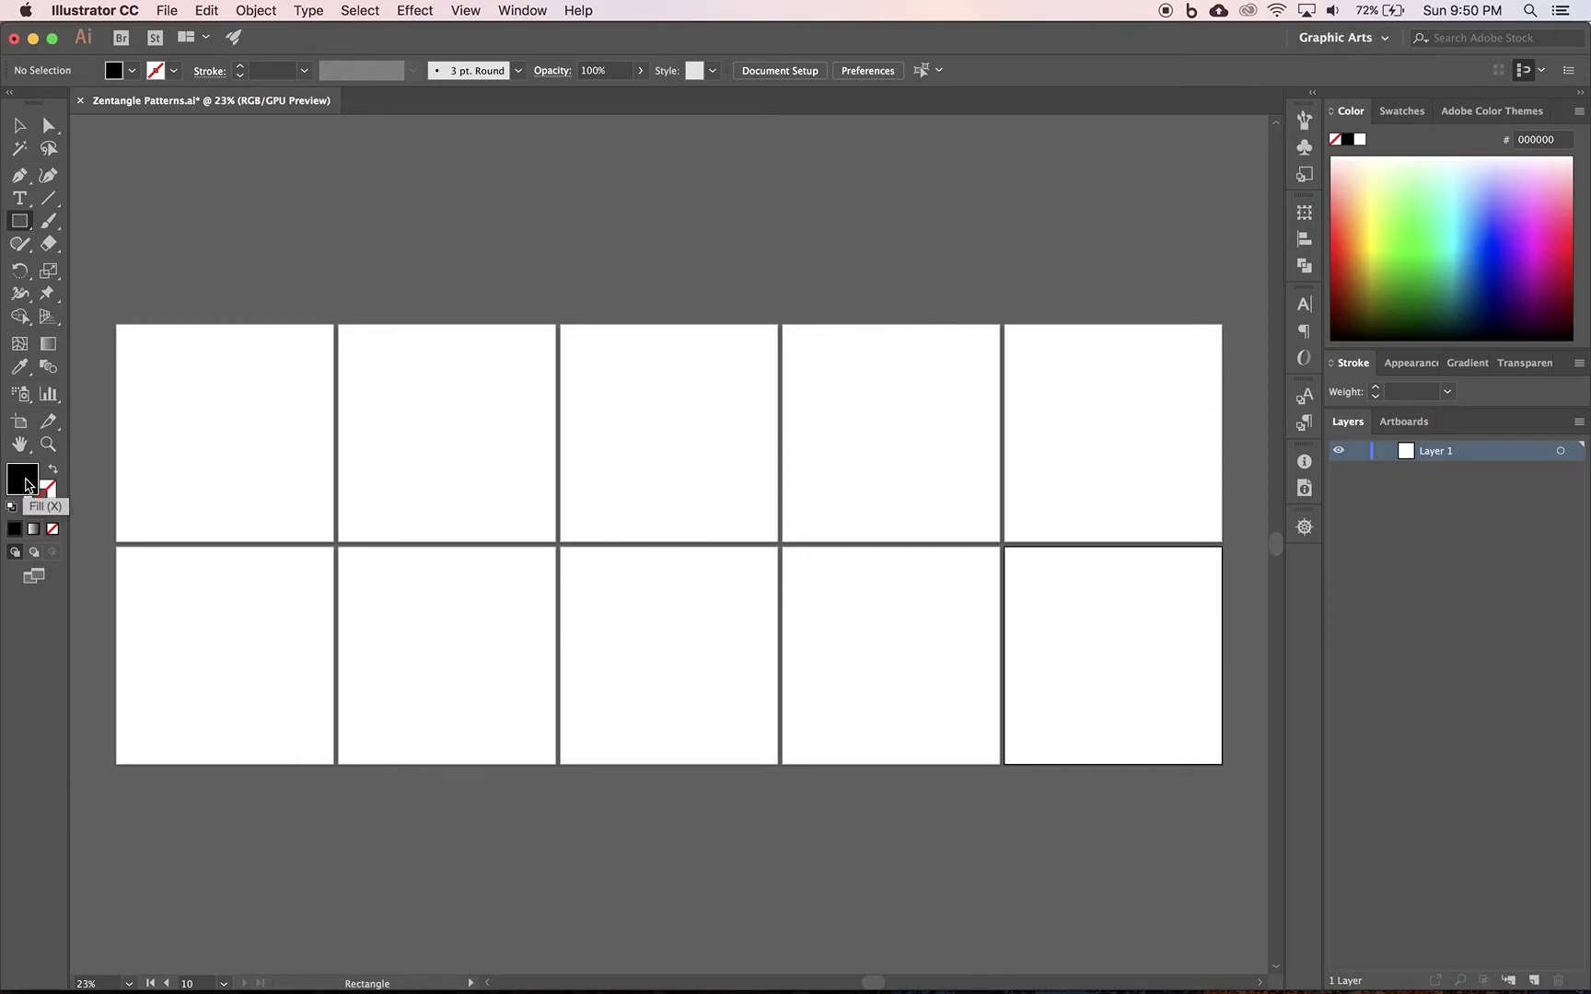
click(203, 434)
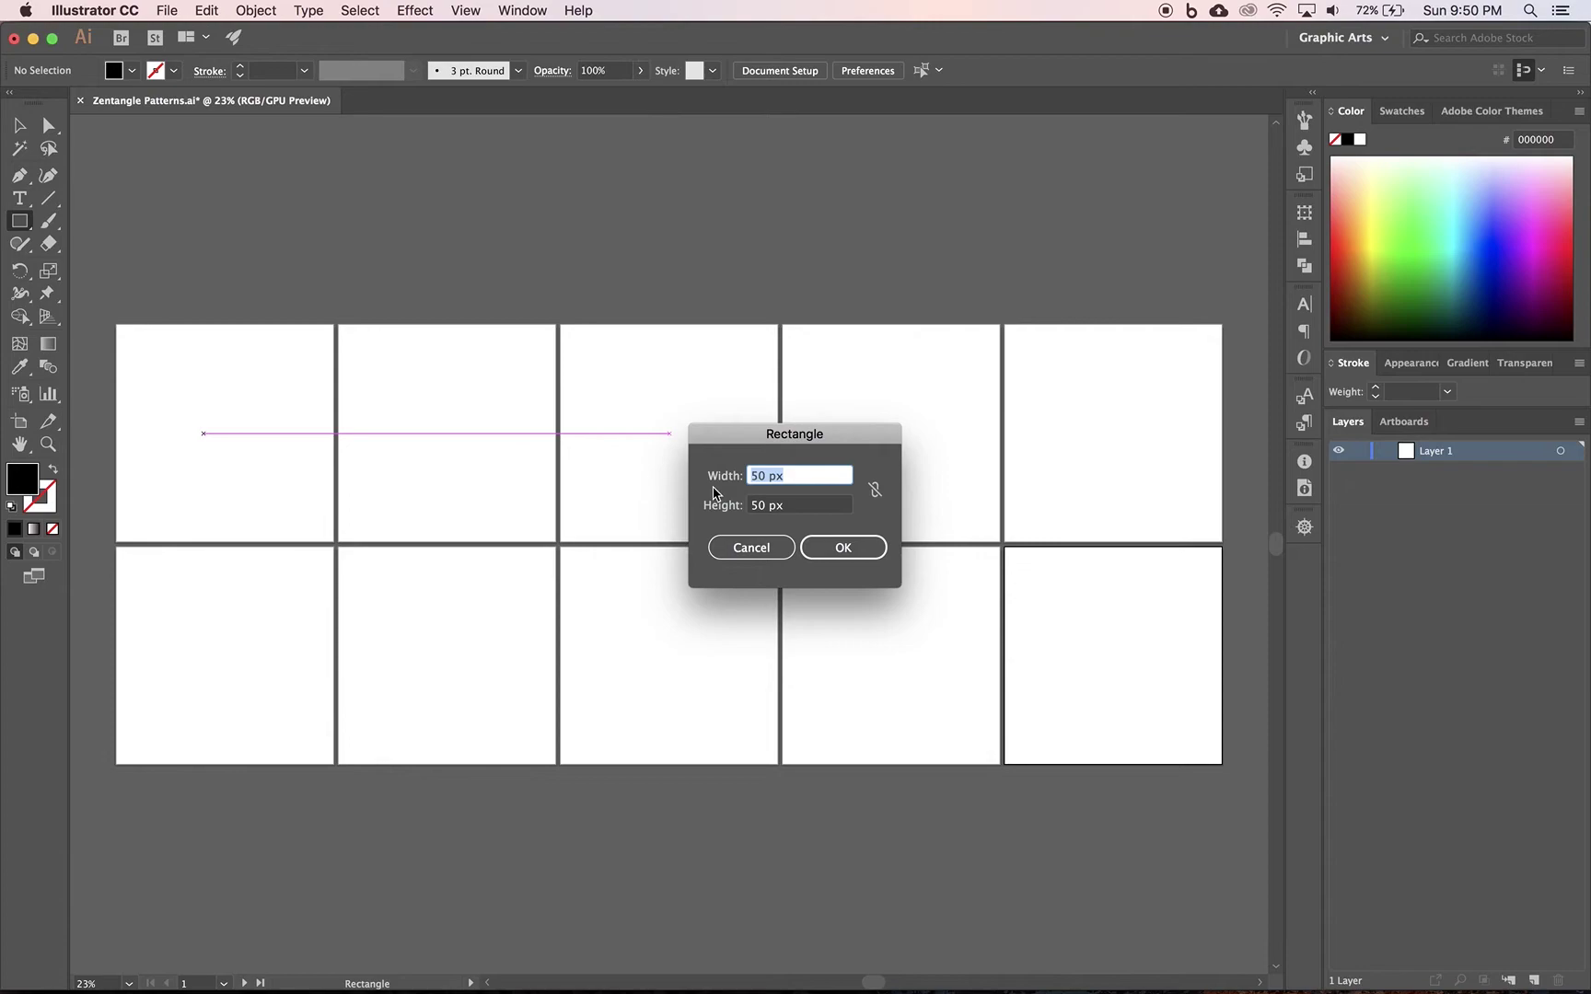
text(1000)
key(Tab)
text(1000)
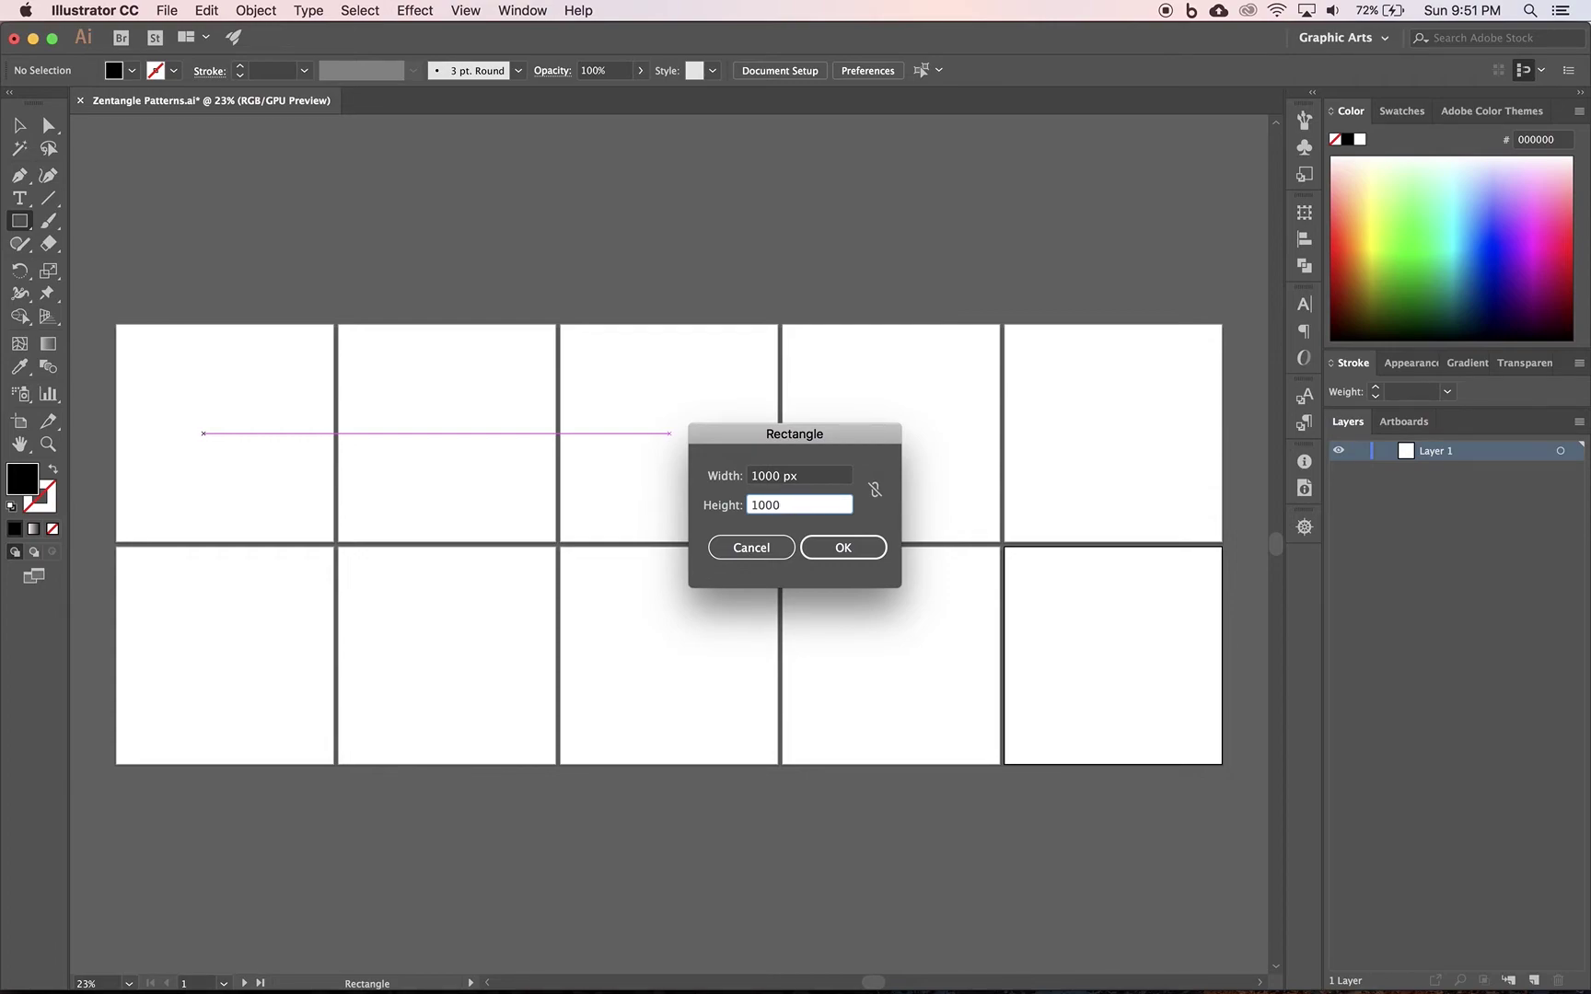
Step: Create the black 1000 px square and move it onto the first artboard
click(867, 548)
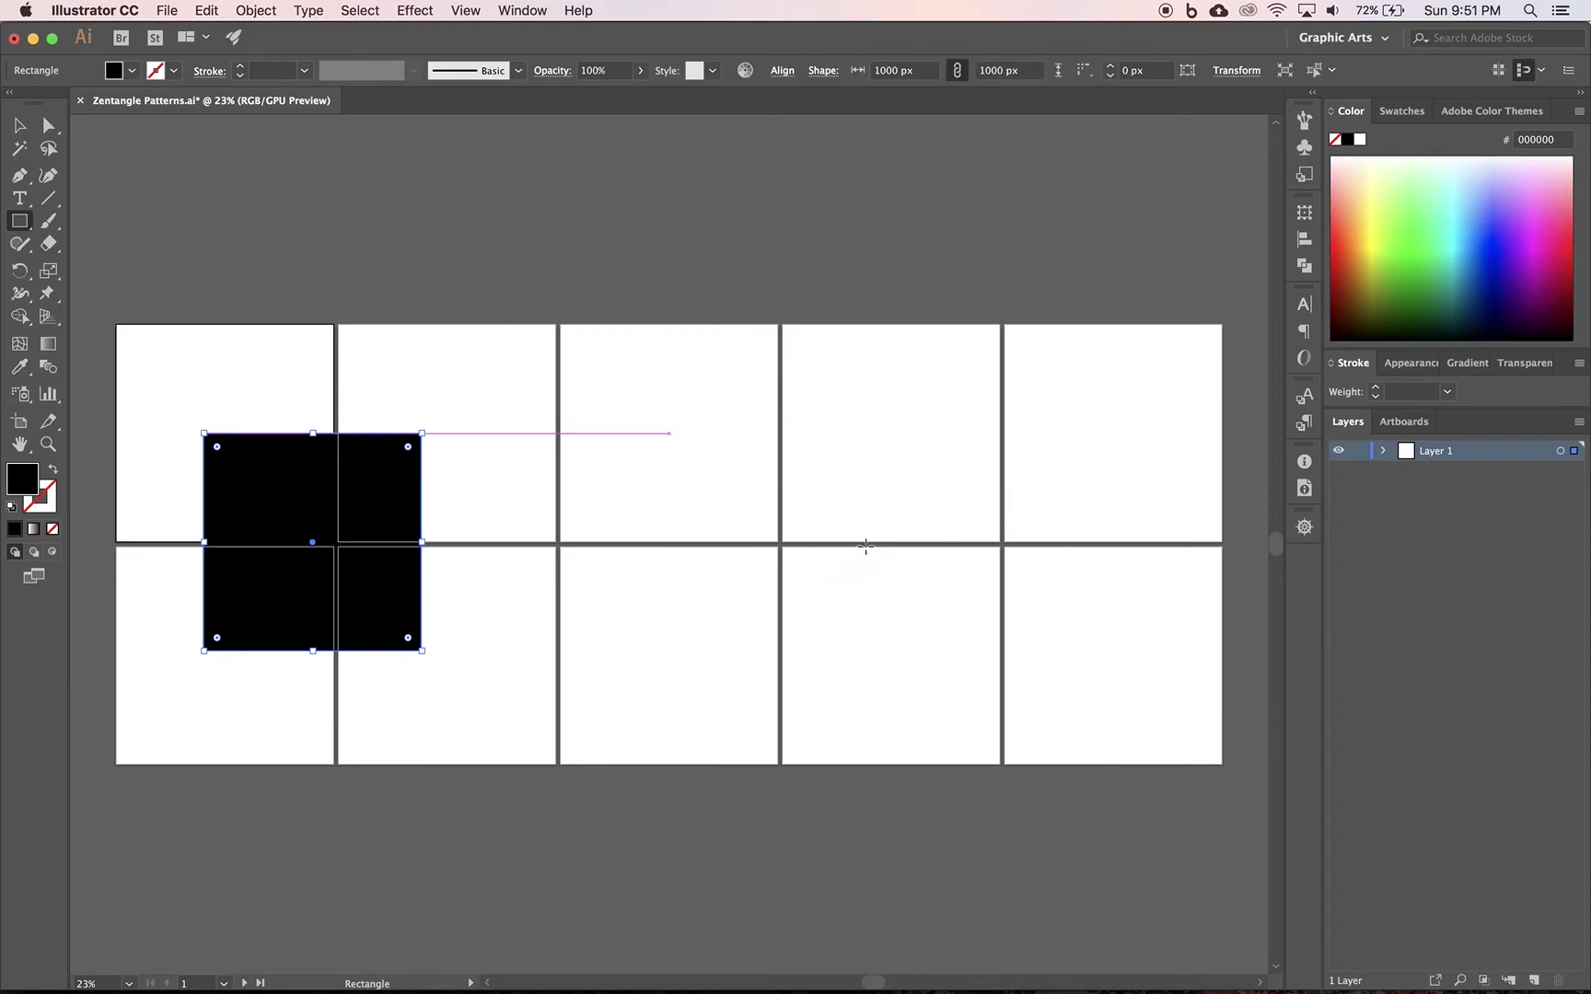
click(19, 127)
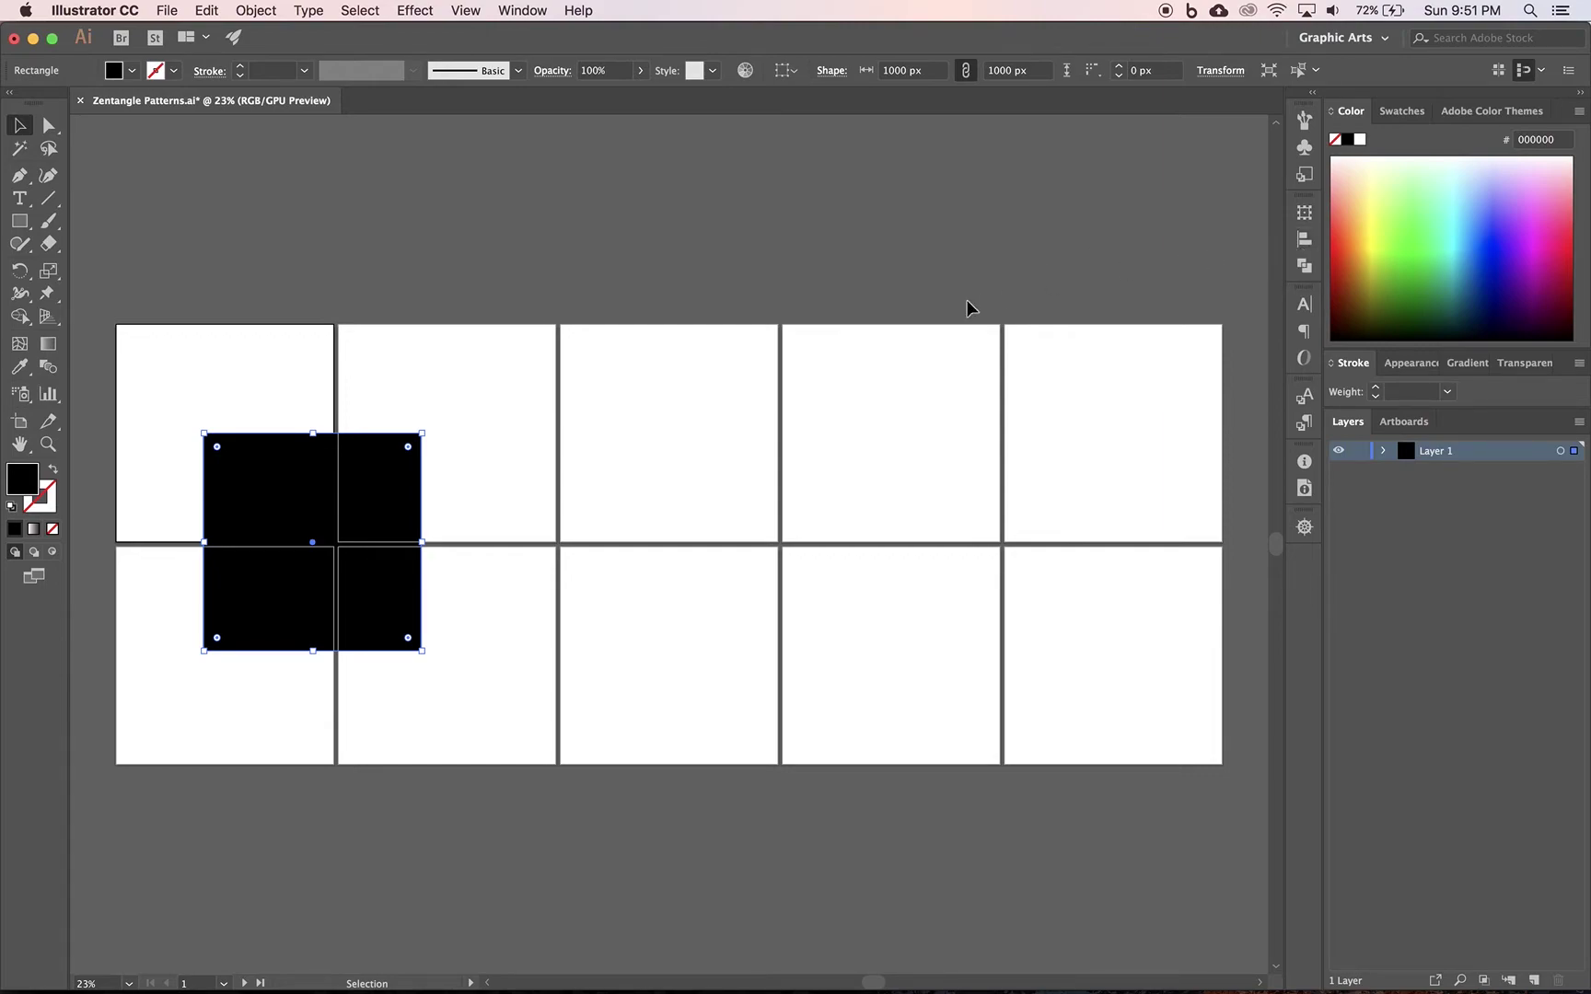
drag(253, 491, 173, 385)
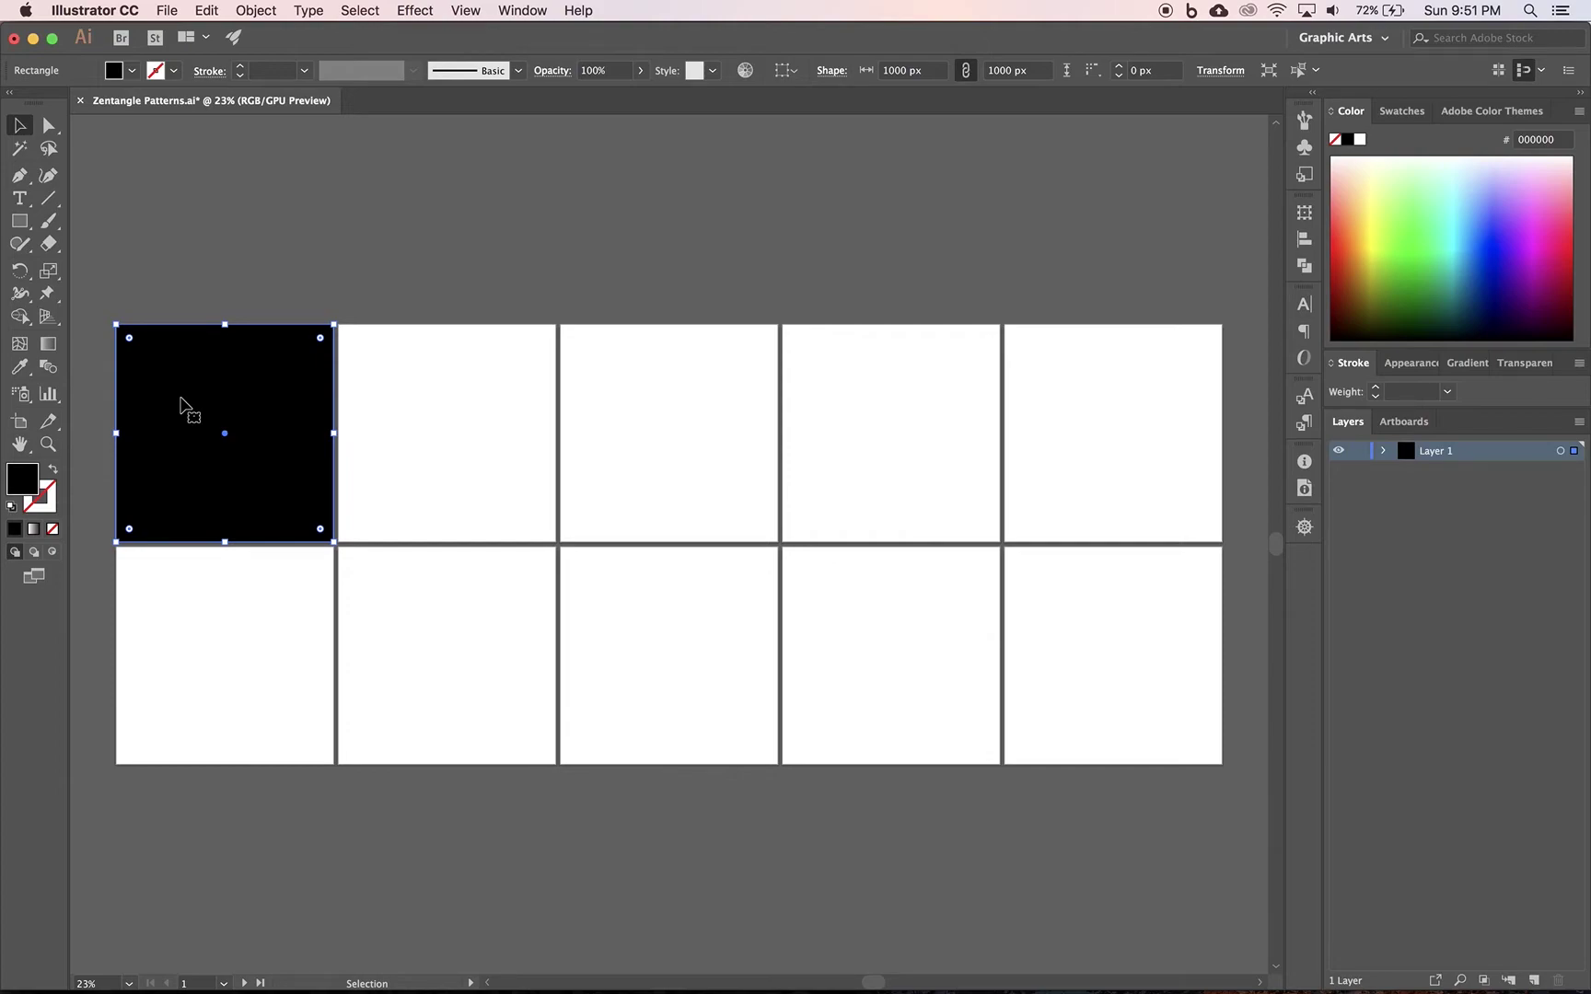
Step: Copy the square across the remaining top-row artboards, then select the whole row
drag(213, 401, 400, 403)
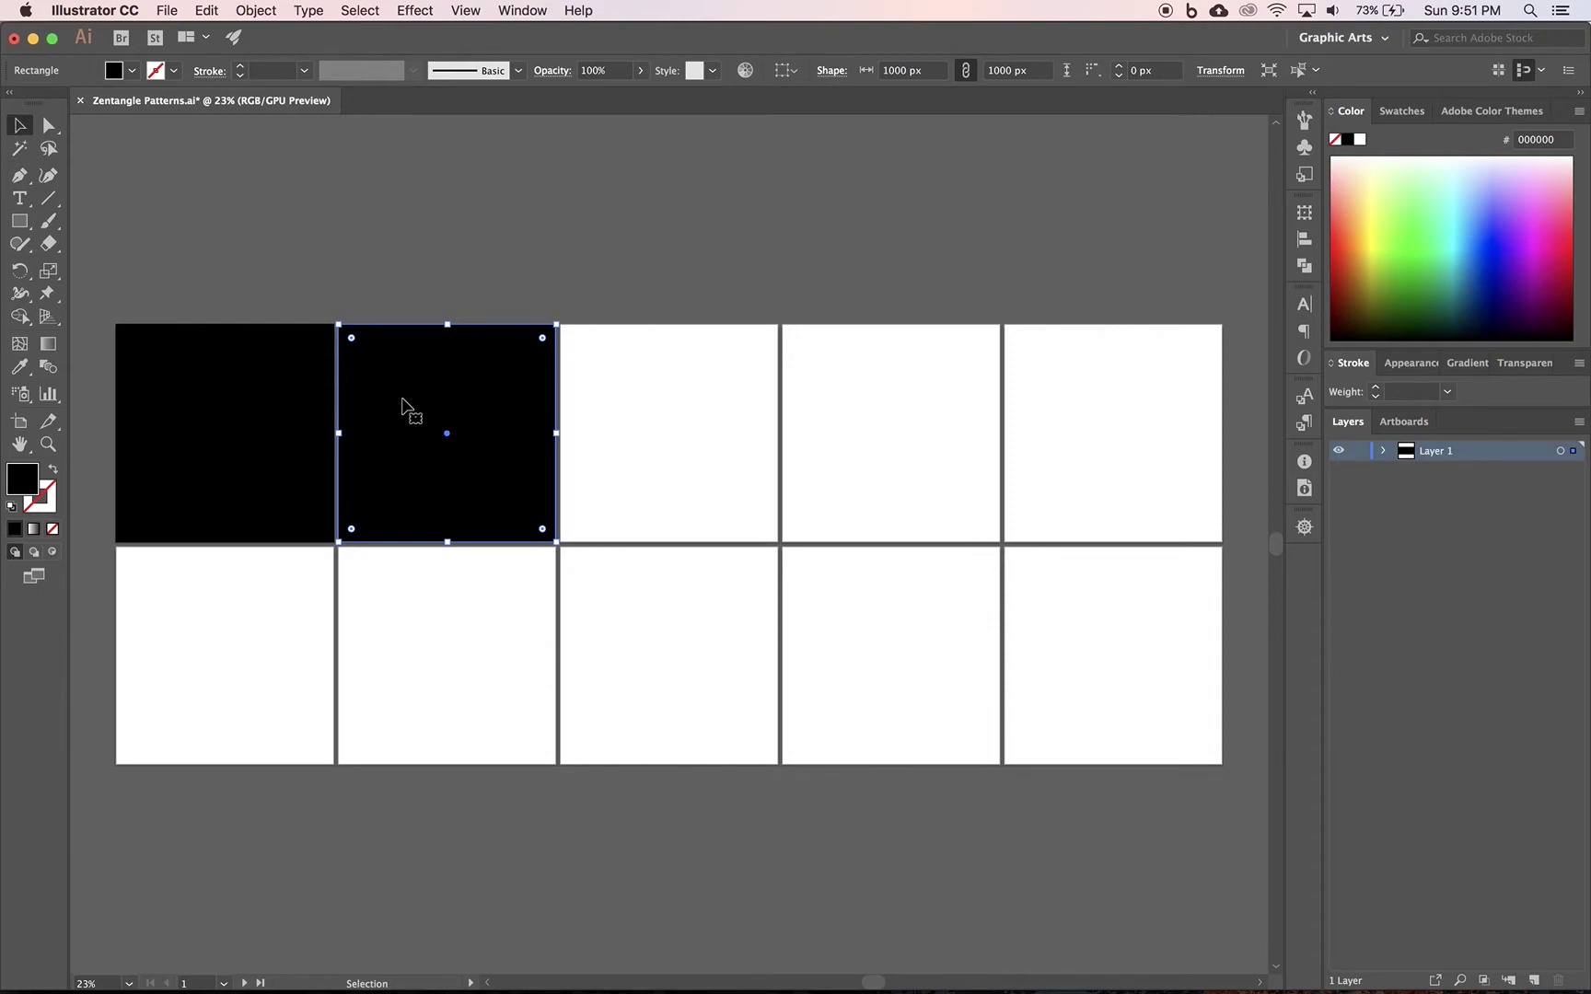
key(a)
key(v)
key(ctrl+d)
key(ctrl+d)
key(ctrl+d)
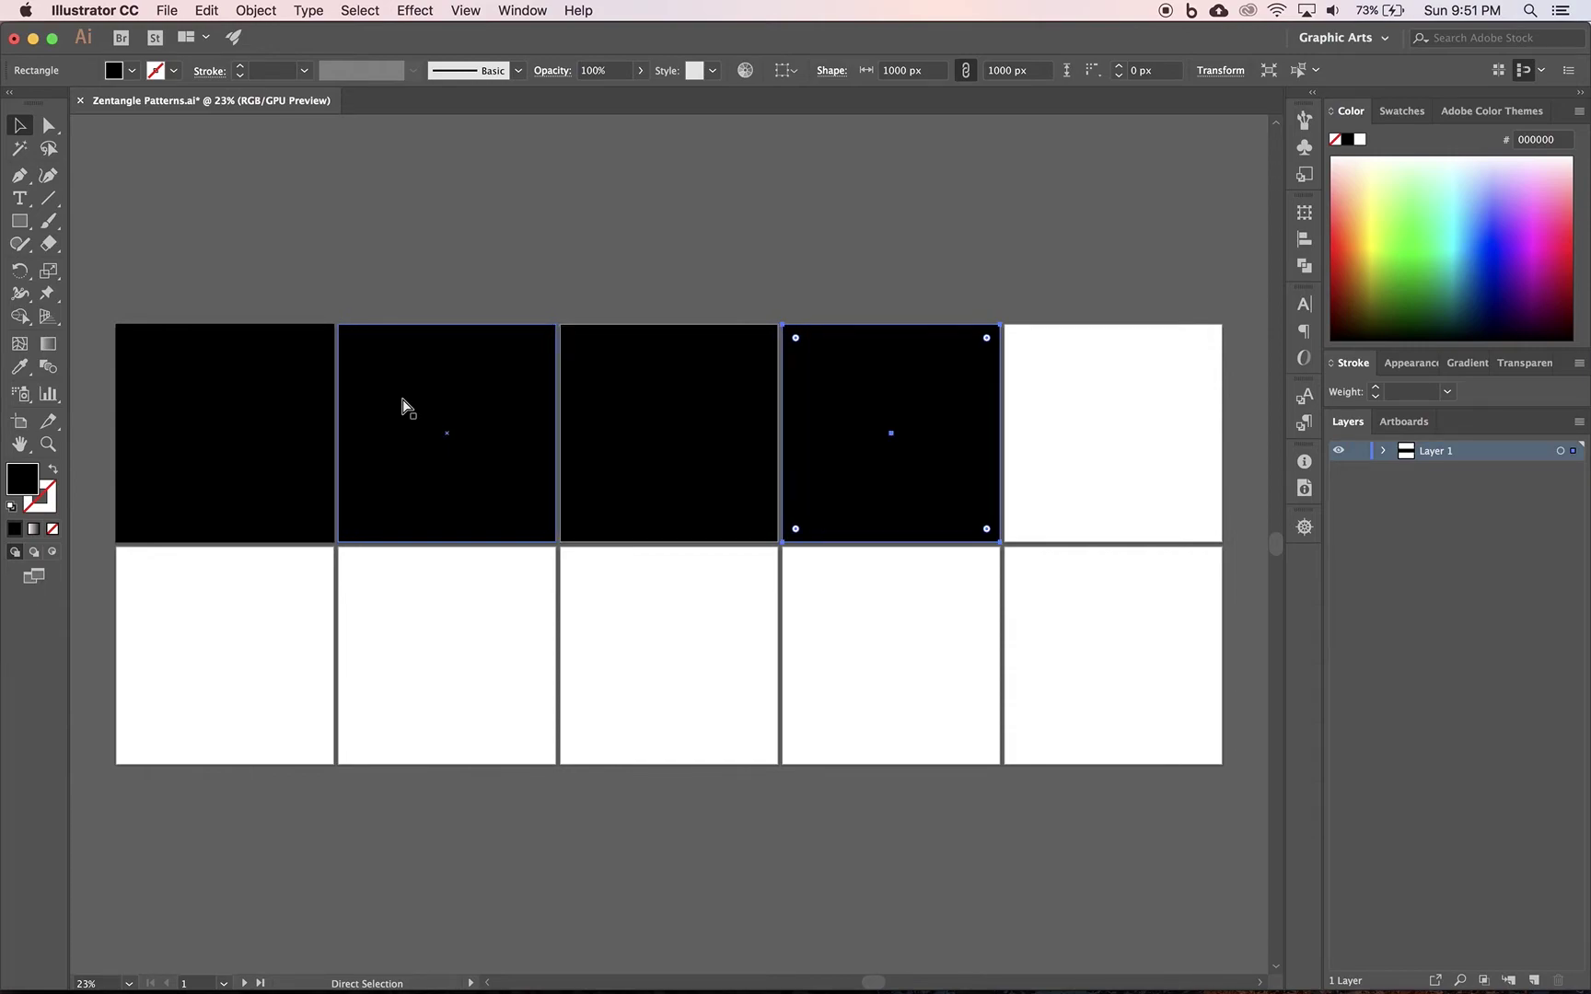
click(270, 262)
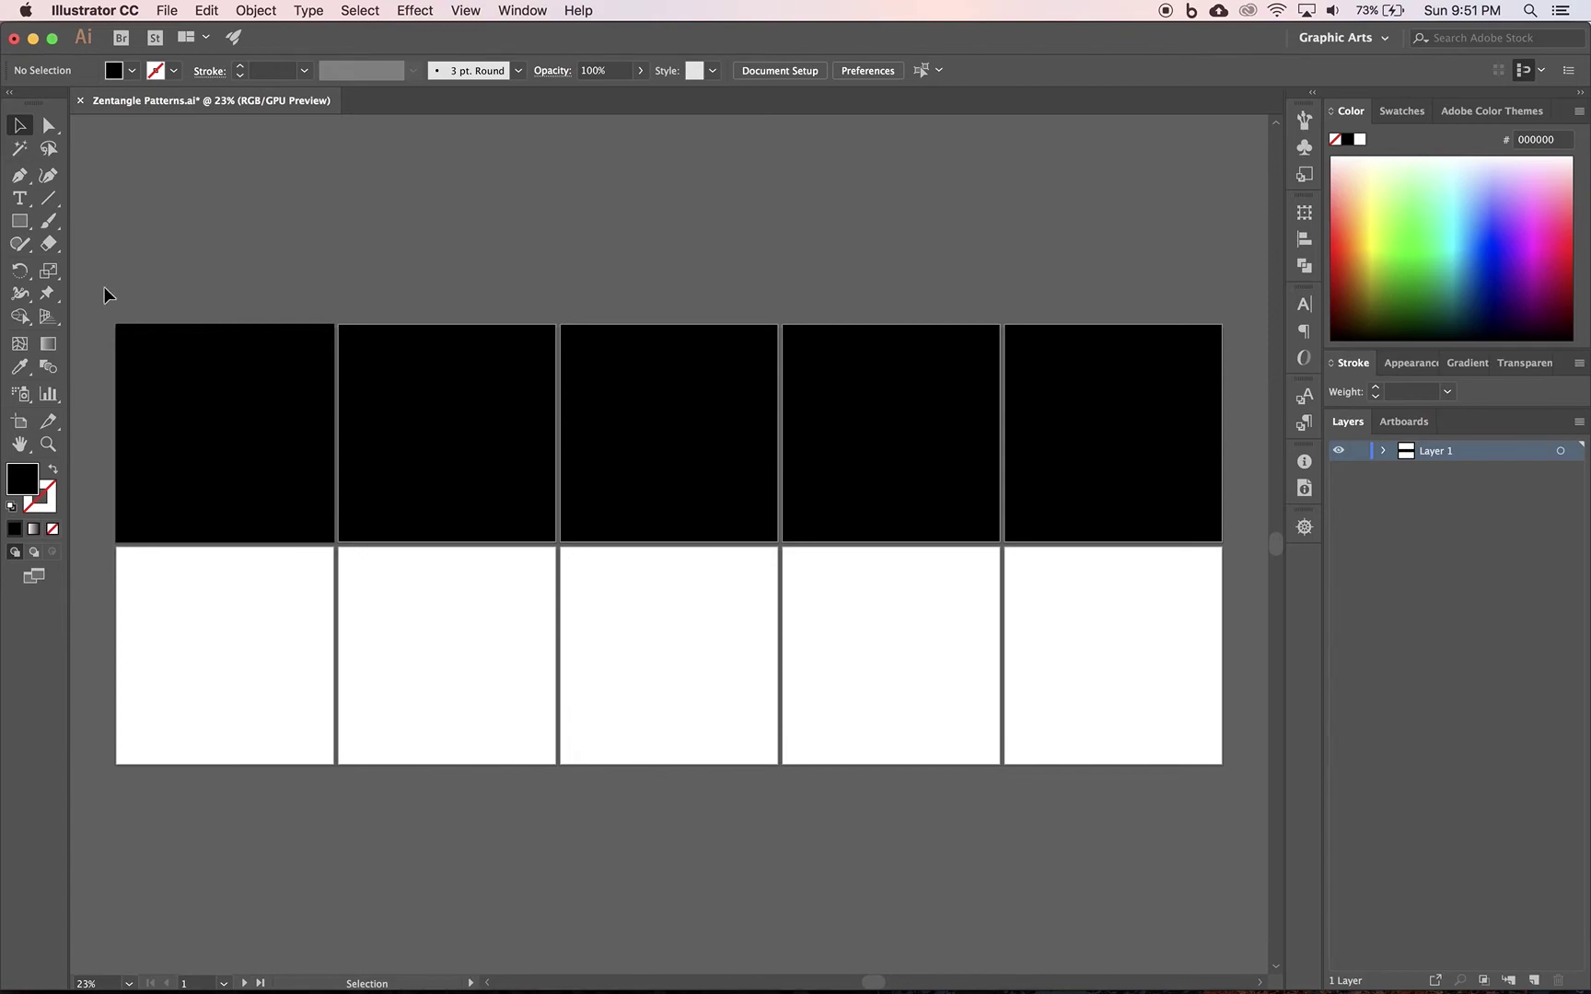
drag(104, 291, 1108, 701)
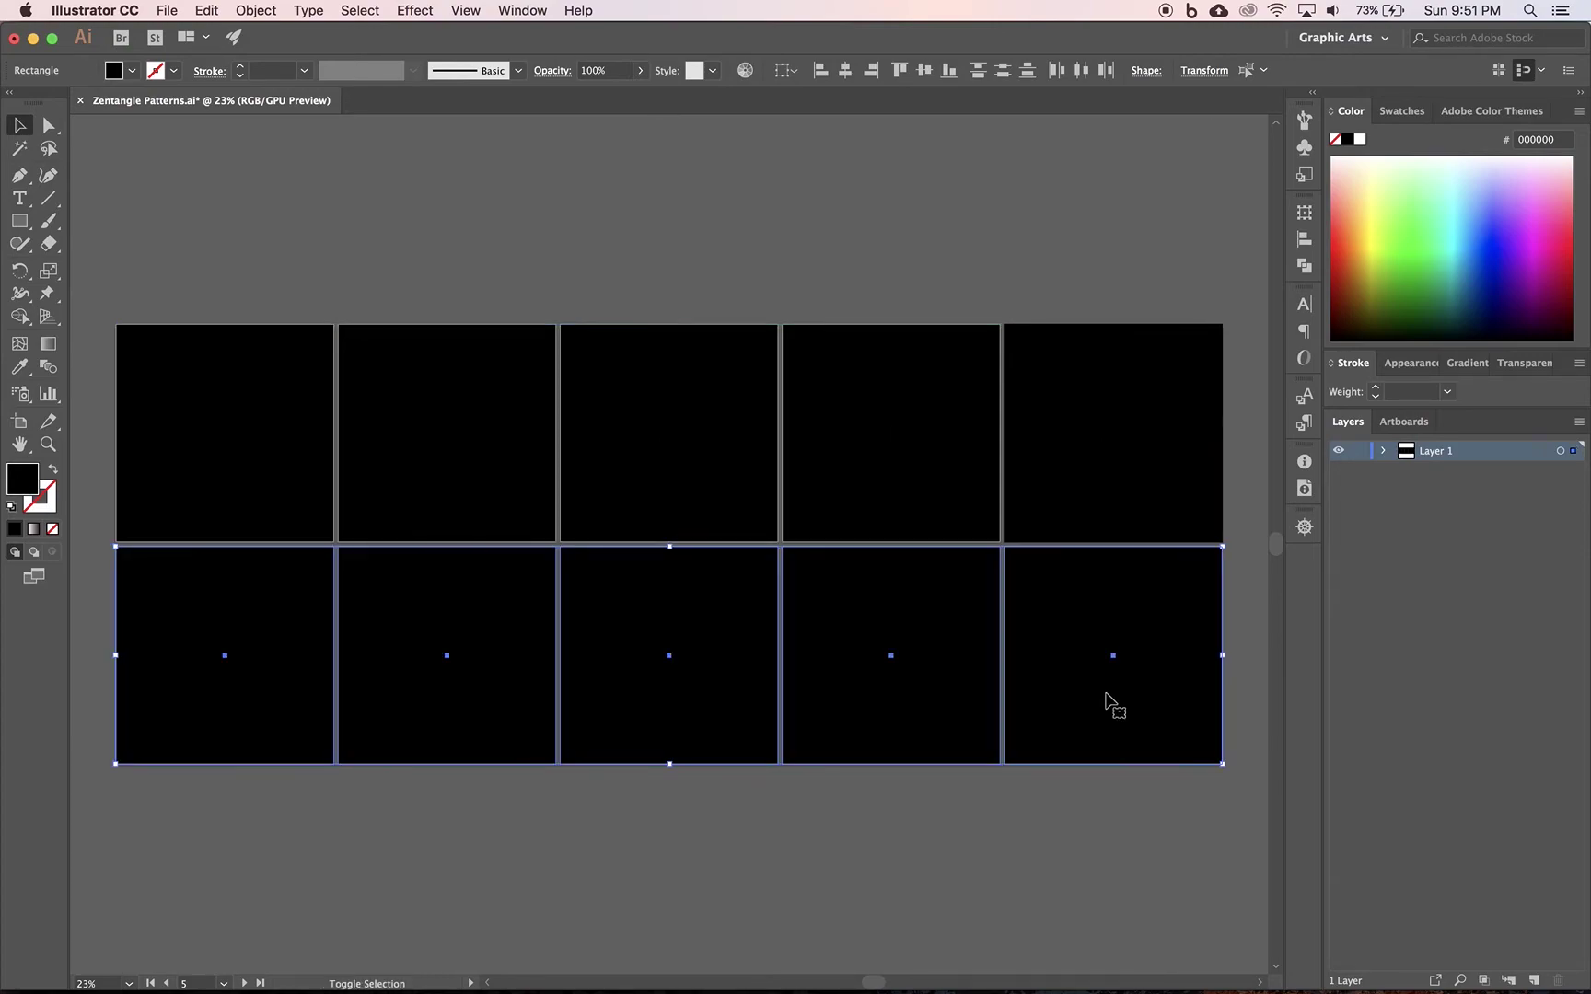
Step: Deselect the copied squares and show the pattern swatches
click(1029, 832)
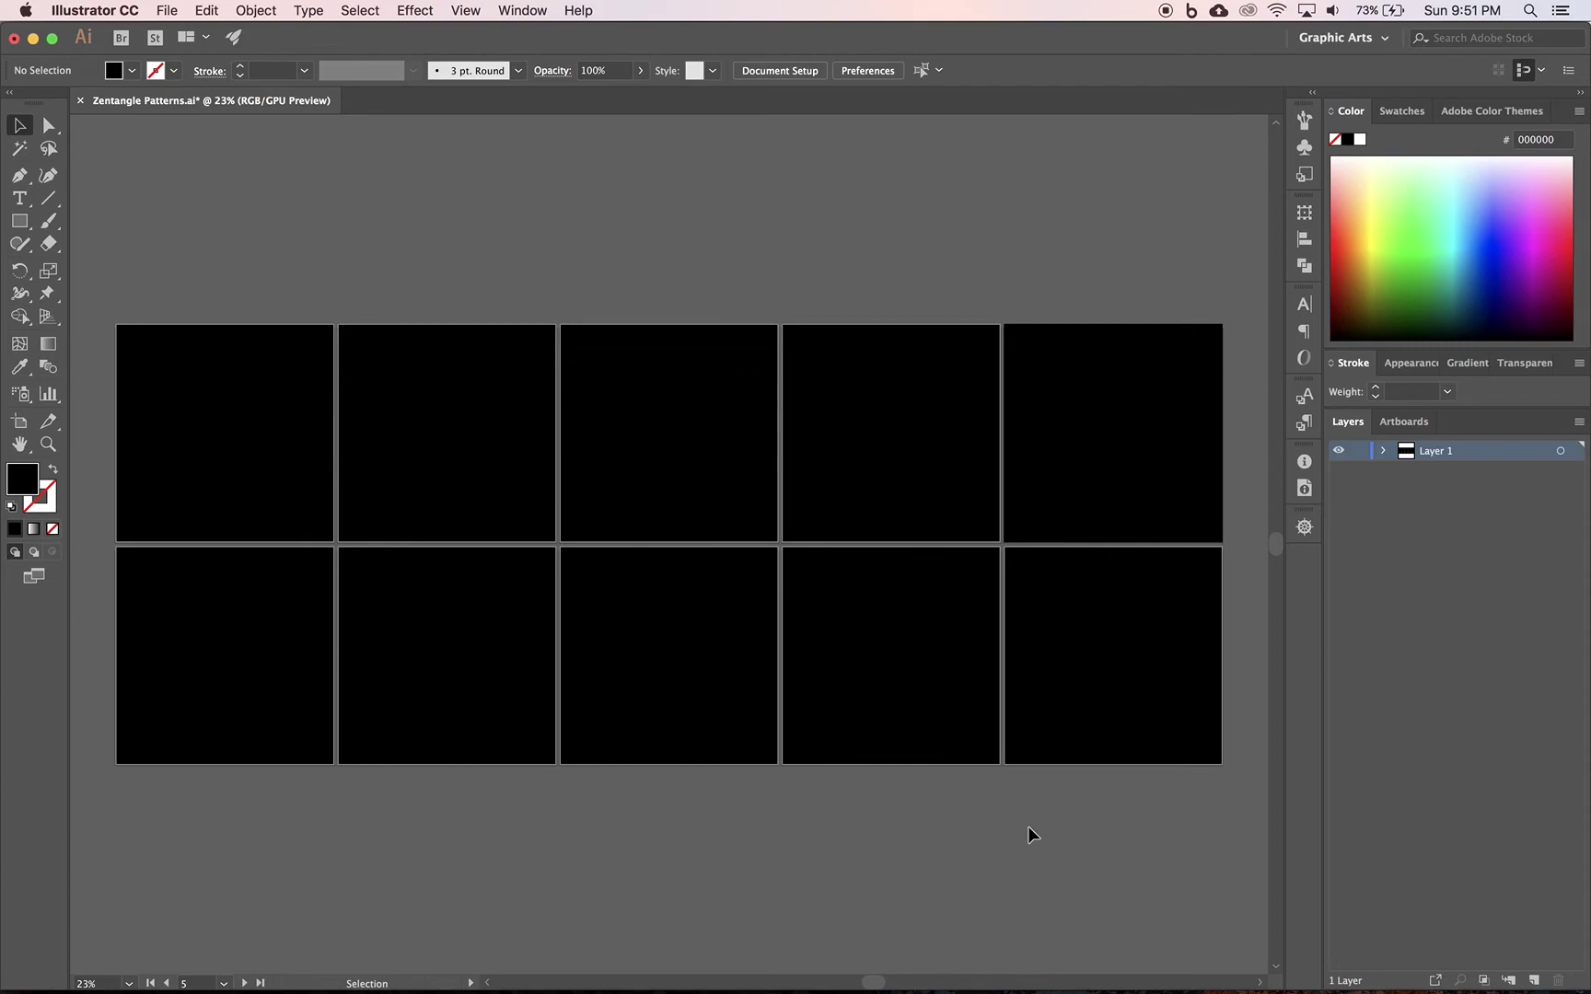
click(1400, 111)
Step: Fill the five top-row squares with different patterns, including a grid, vertical and horizontal stripes
click(209, 403)
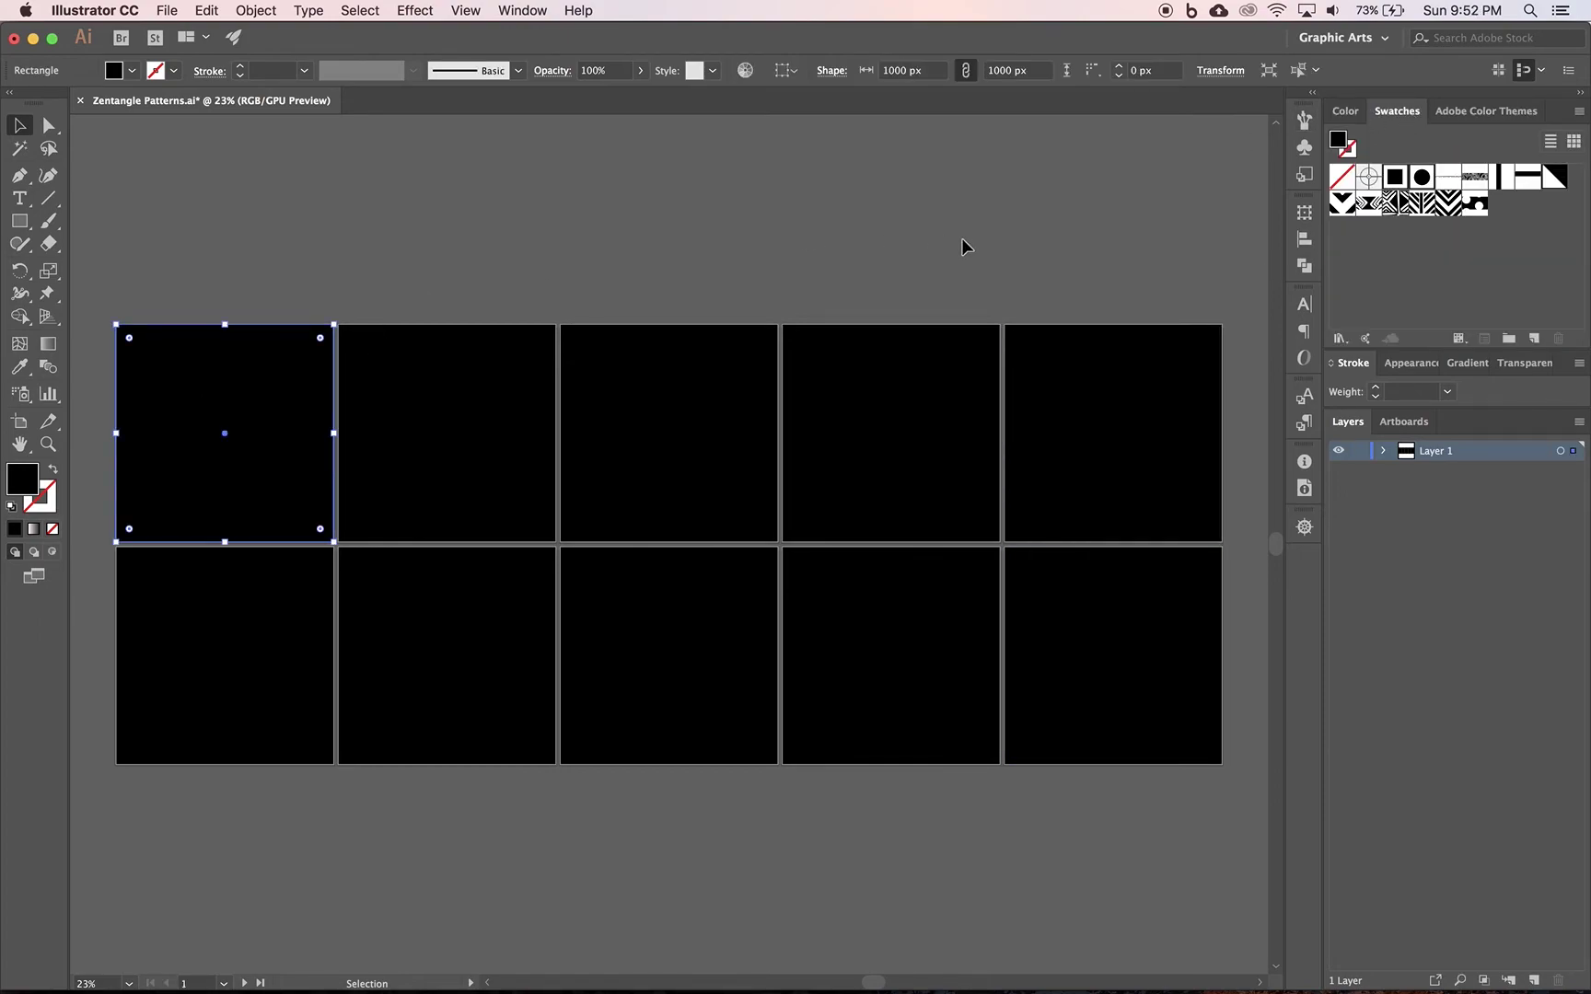
click(1397, 179)
click(458, 451)
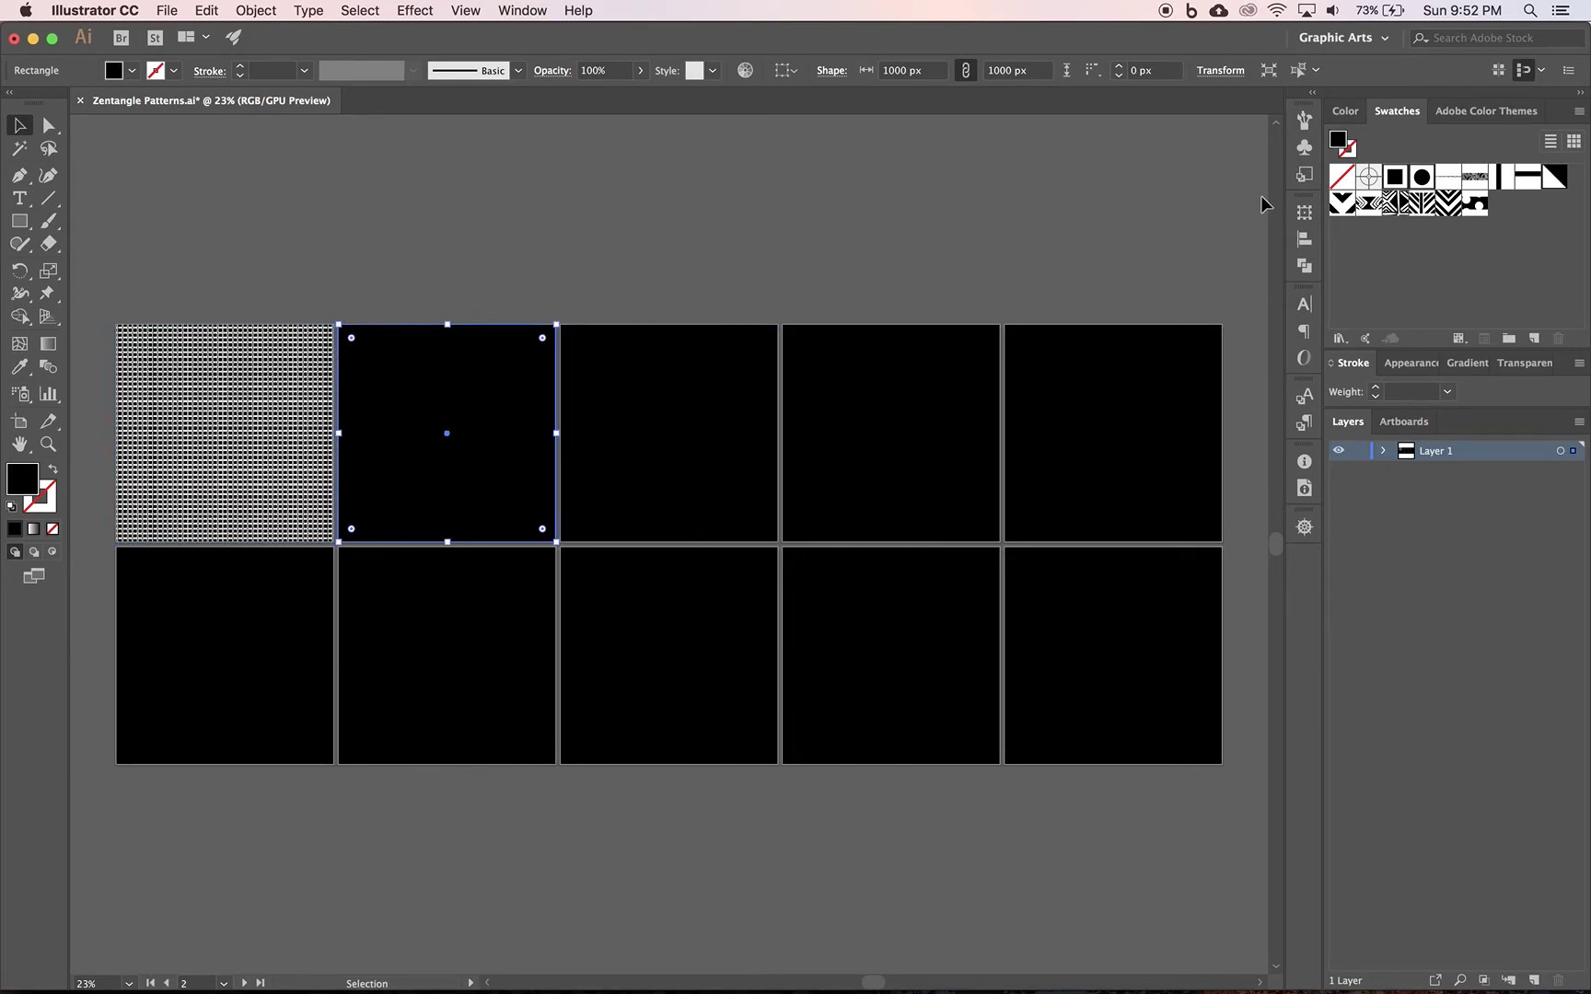
click(1421, 176)
click(670, 451)
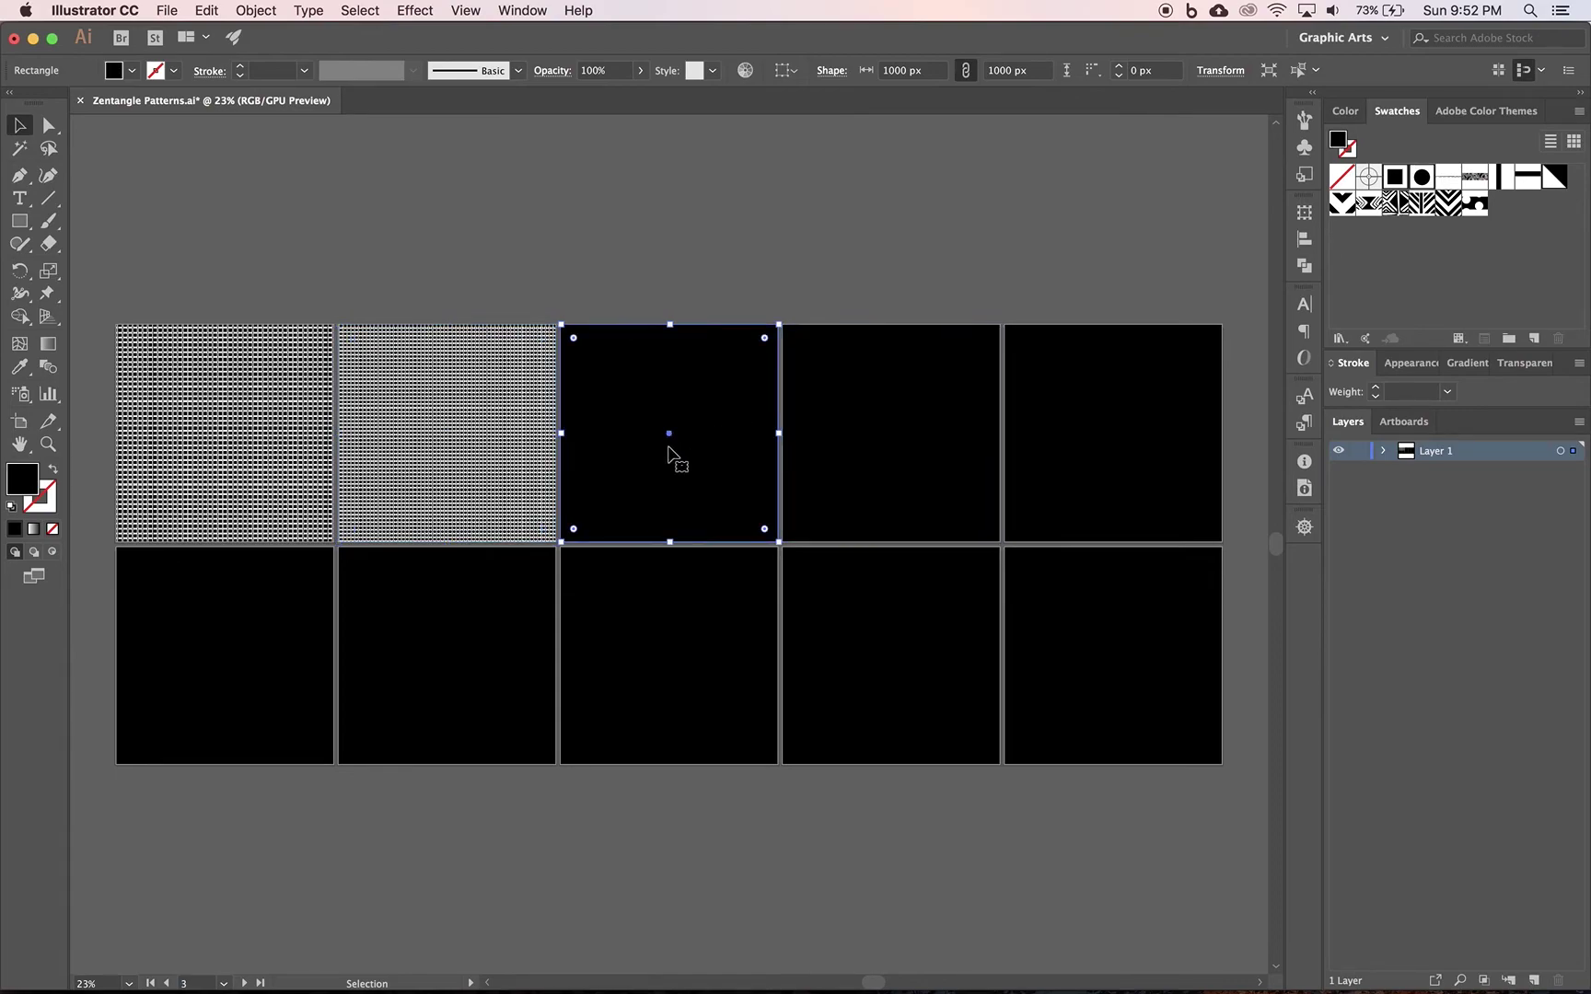
click(1448, 177)
click(913, 447)
click(1502, 179)
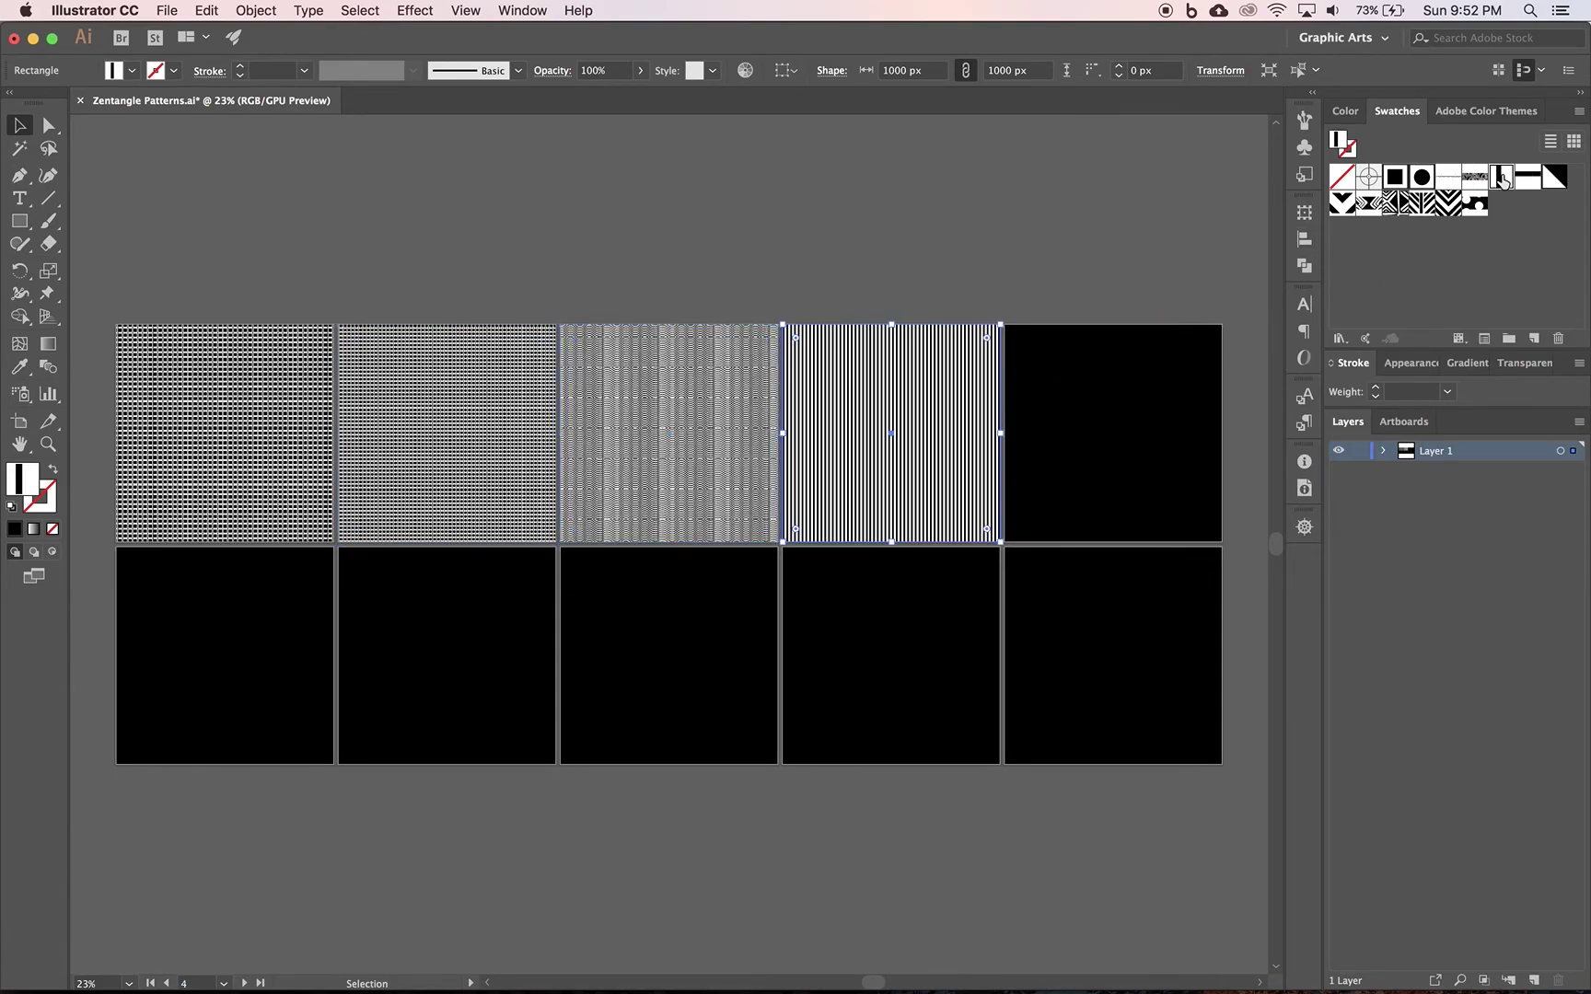
click(1130, 416)
click(1530, 184)
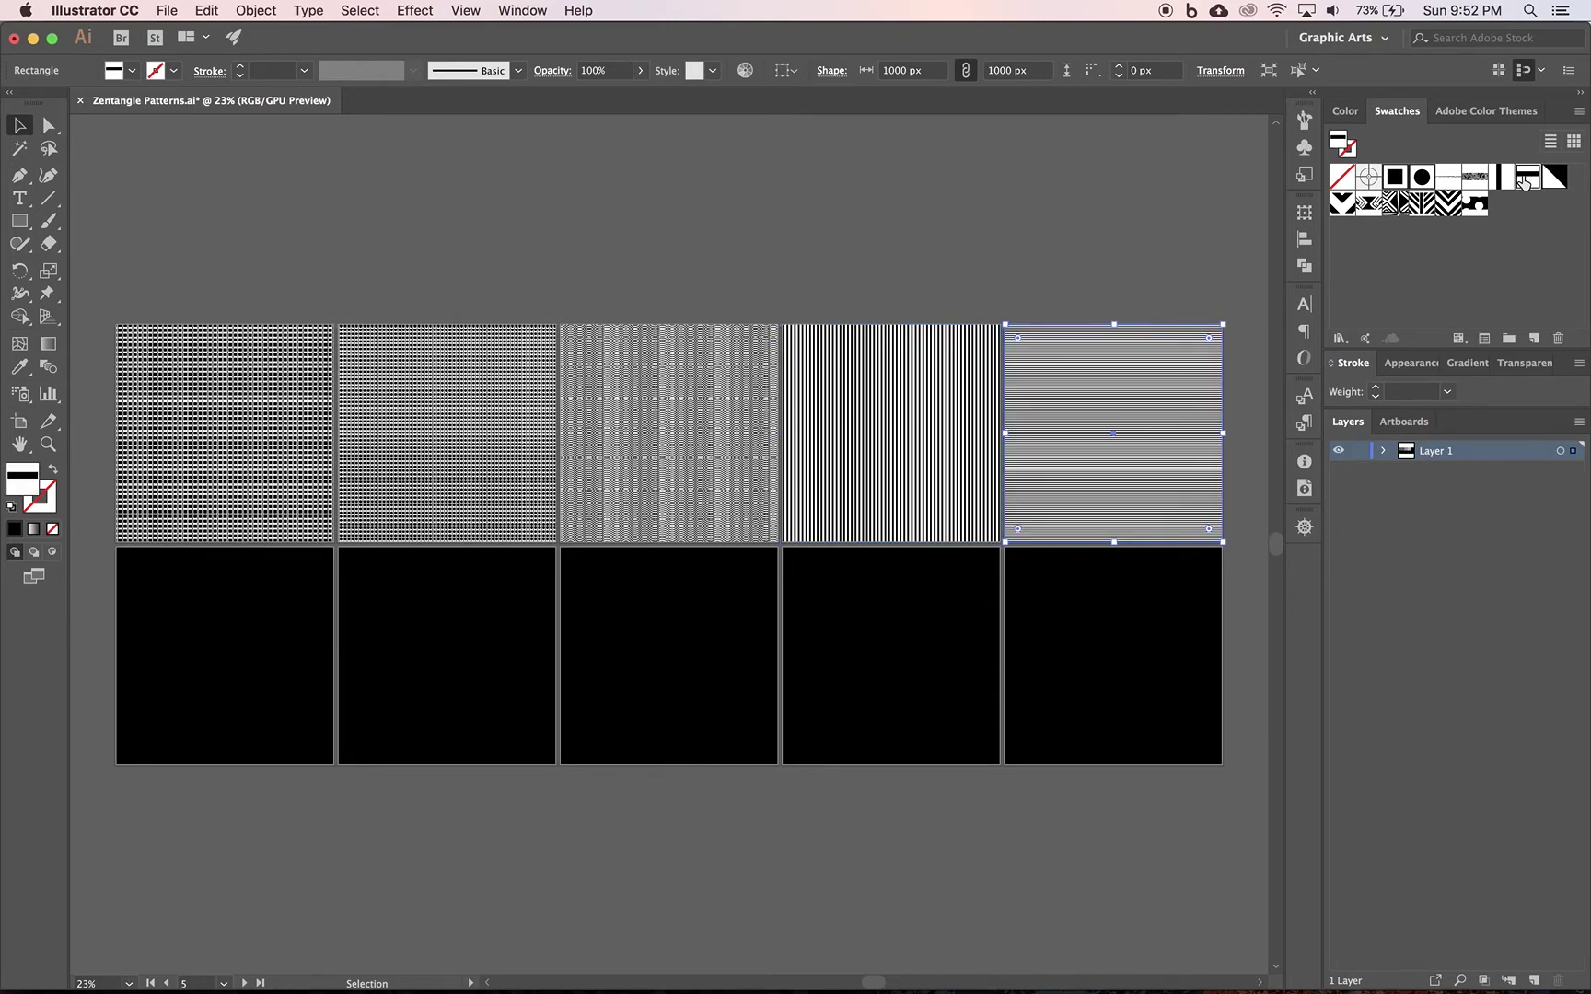
Step: Fill the five bottom-row squares with patterns including diamond-grid, chevron and zigzag, then deselect
click(278, 628)
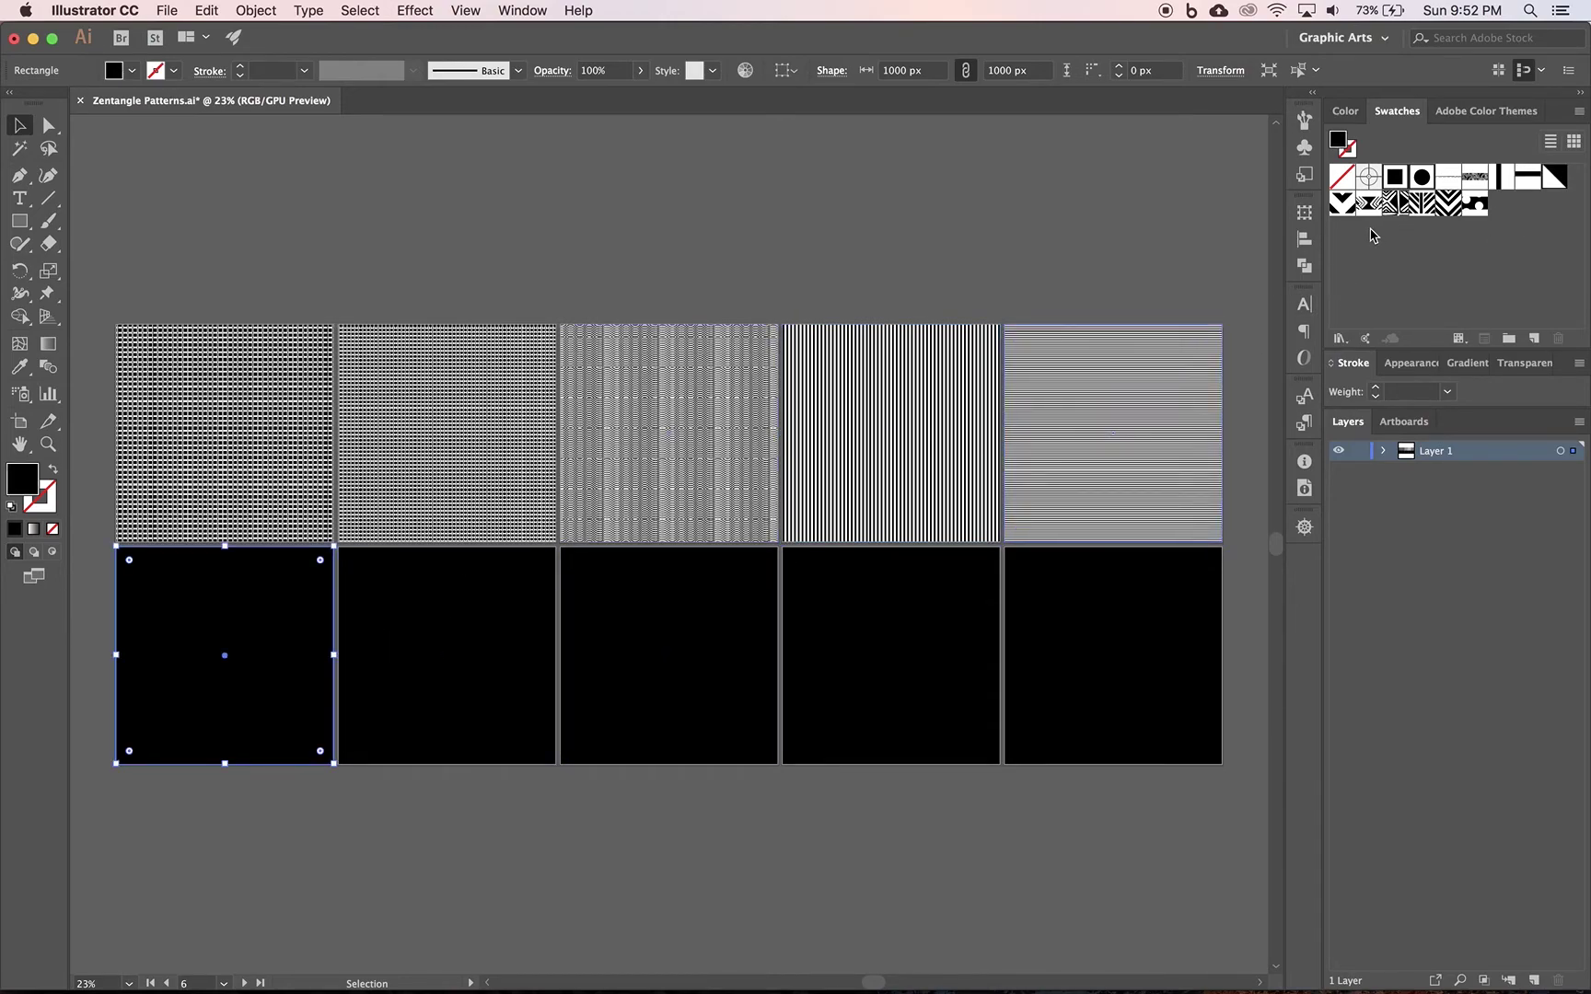
click(1343, 203)
click(502, 637)
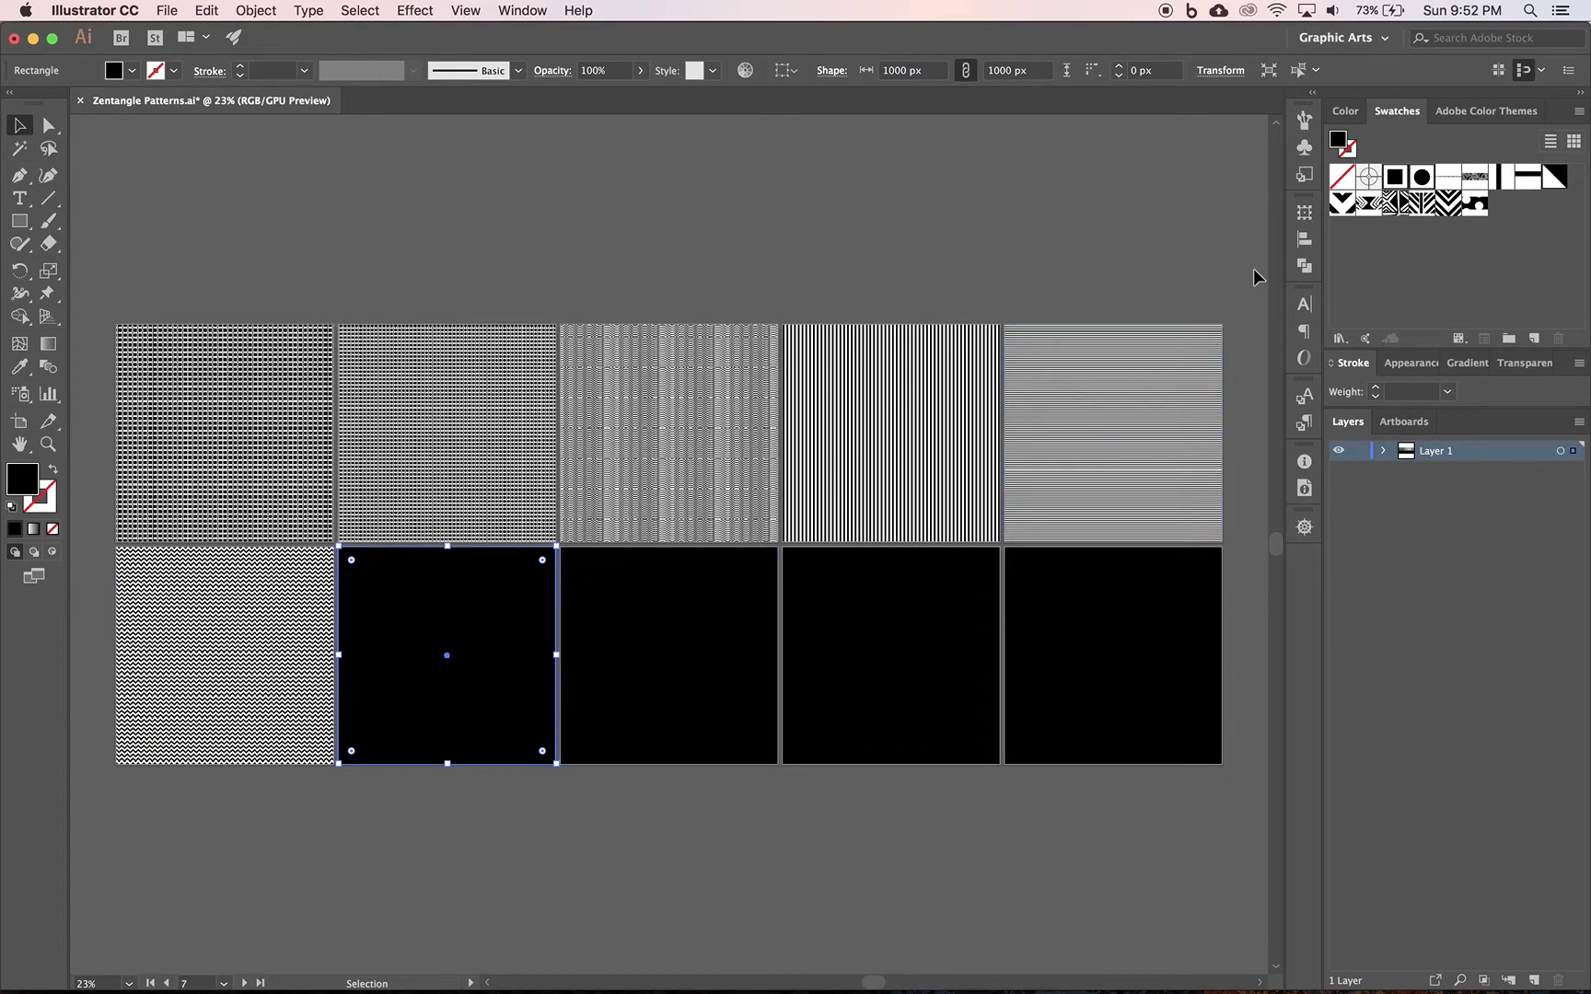
click(1369, 203)
click(694, 656)
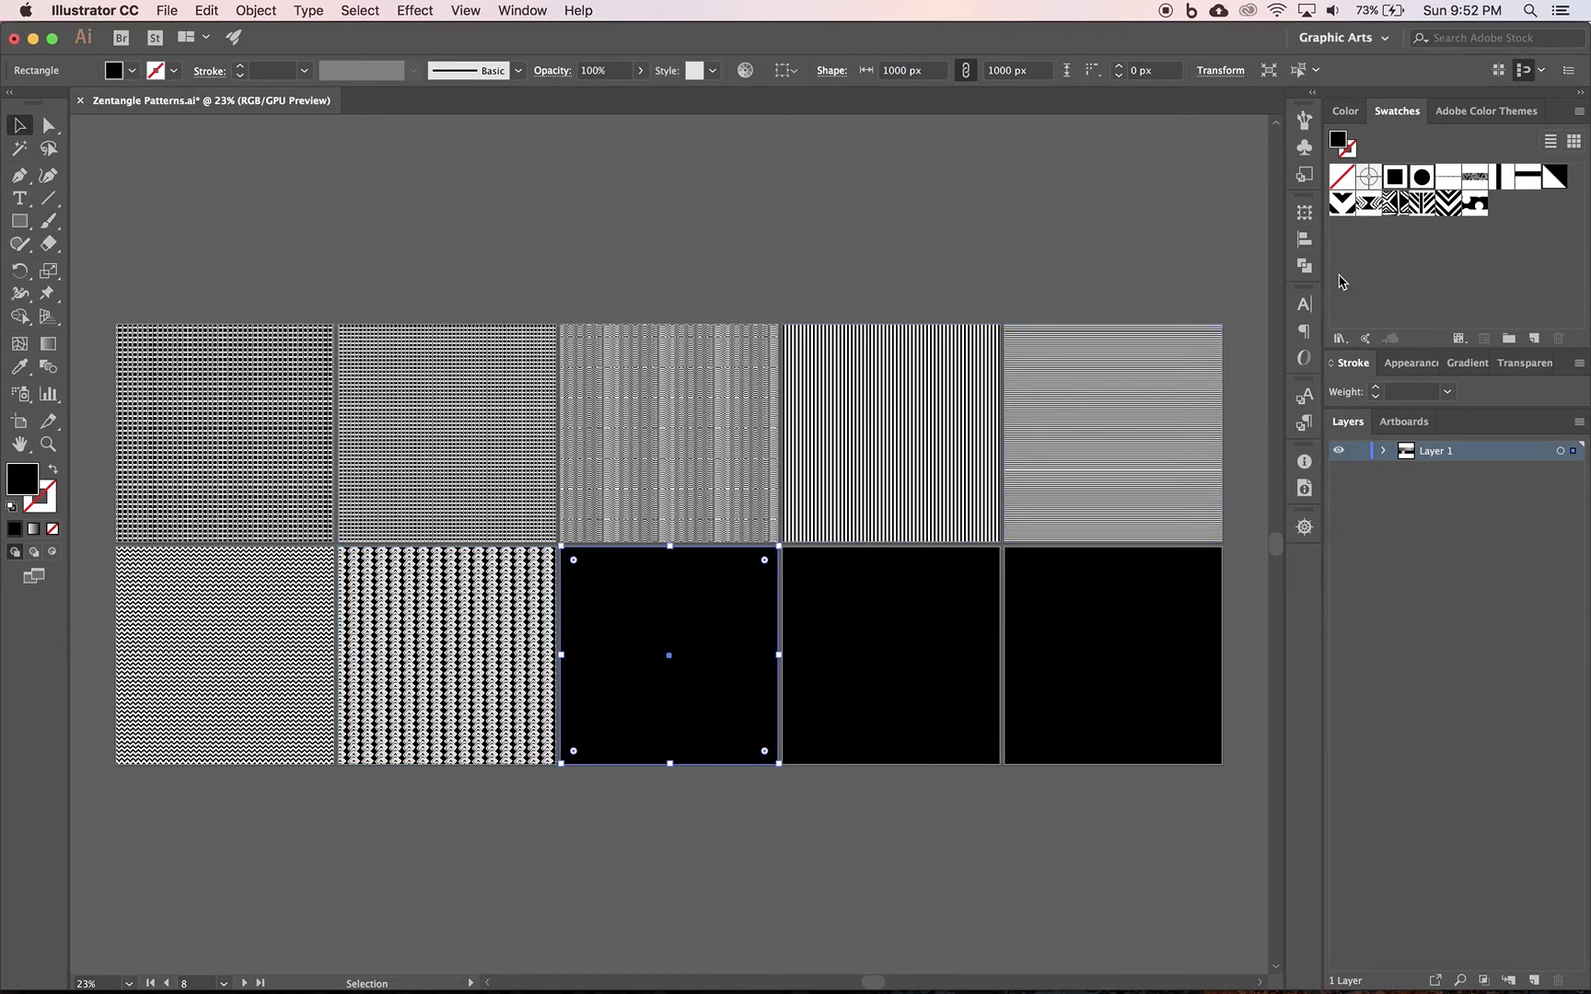
click(1396, 203)
click(895, 653)
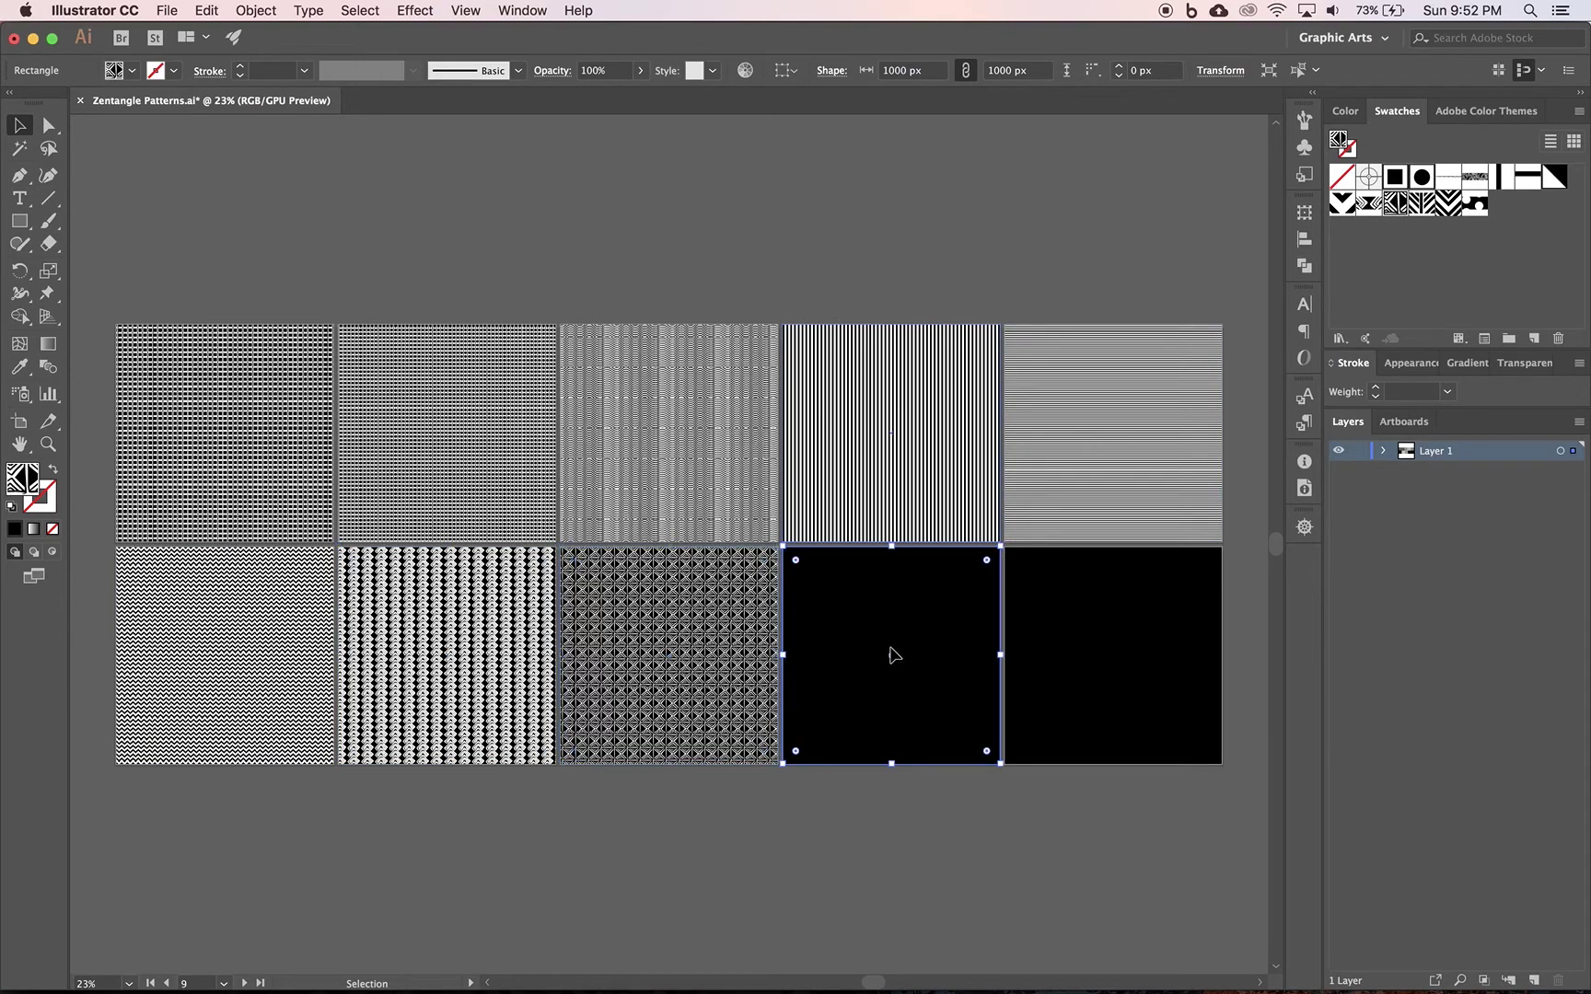
click(1422, 200)
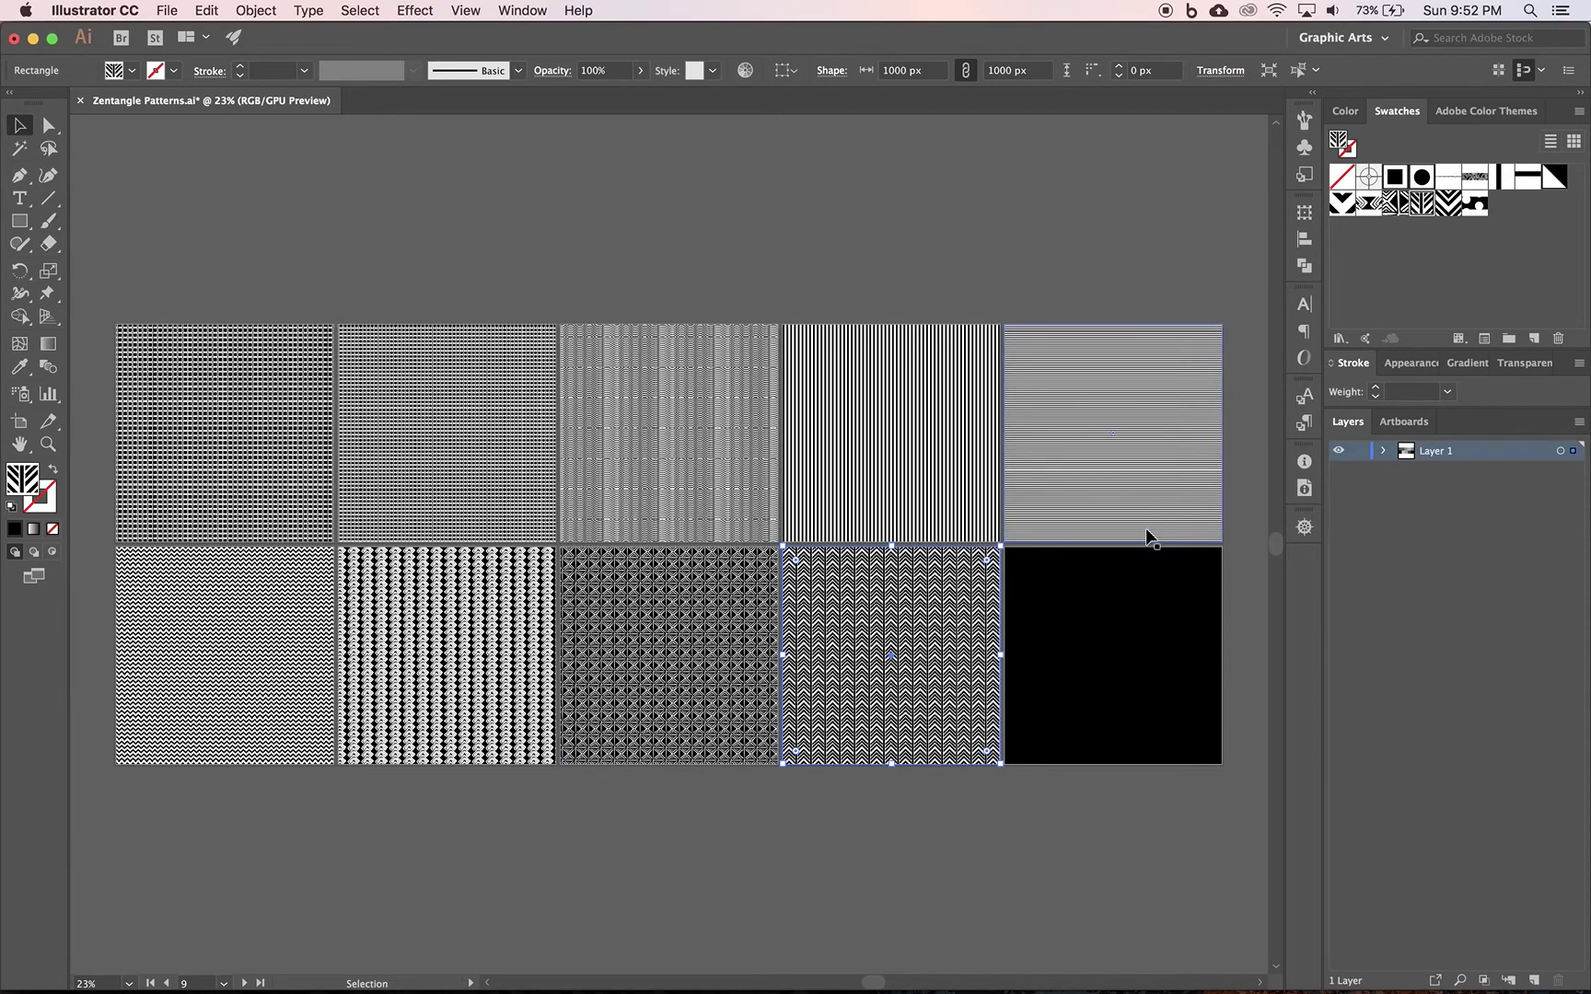
click(1106, 634)
click(1447, 208)
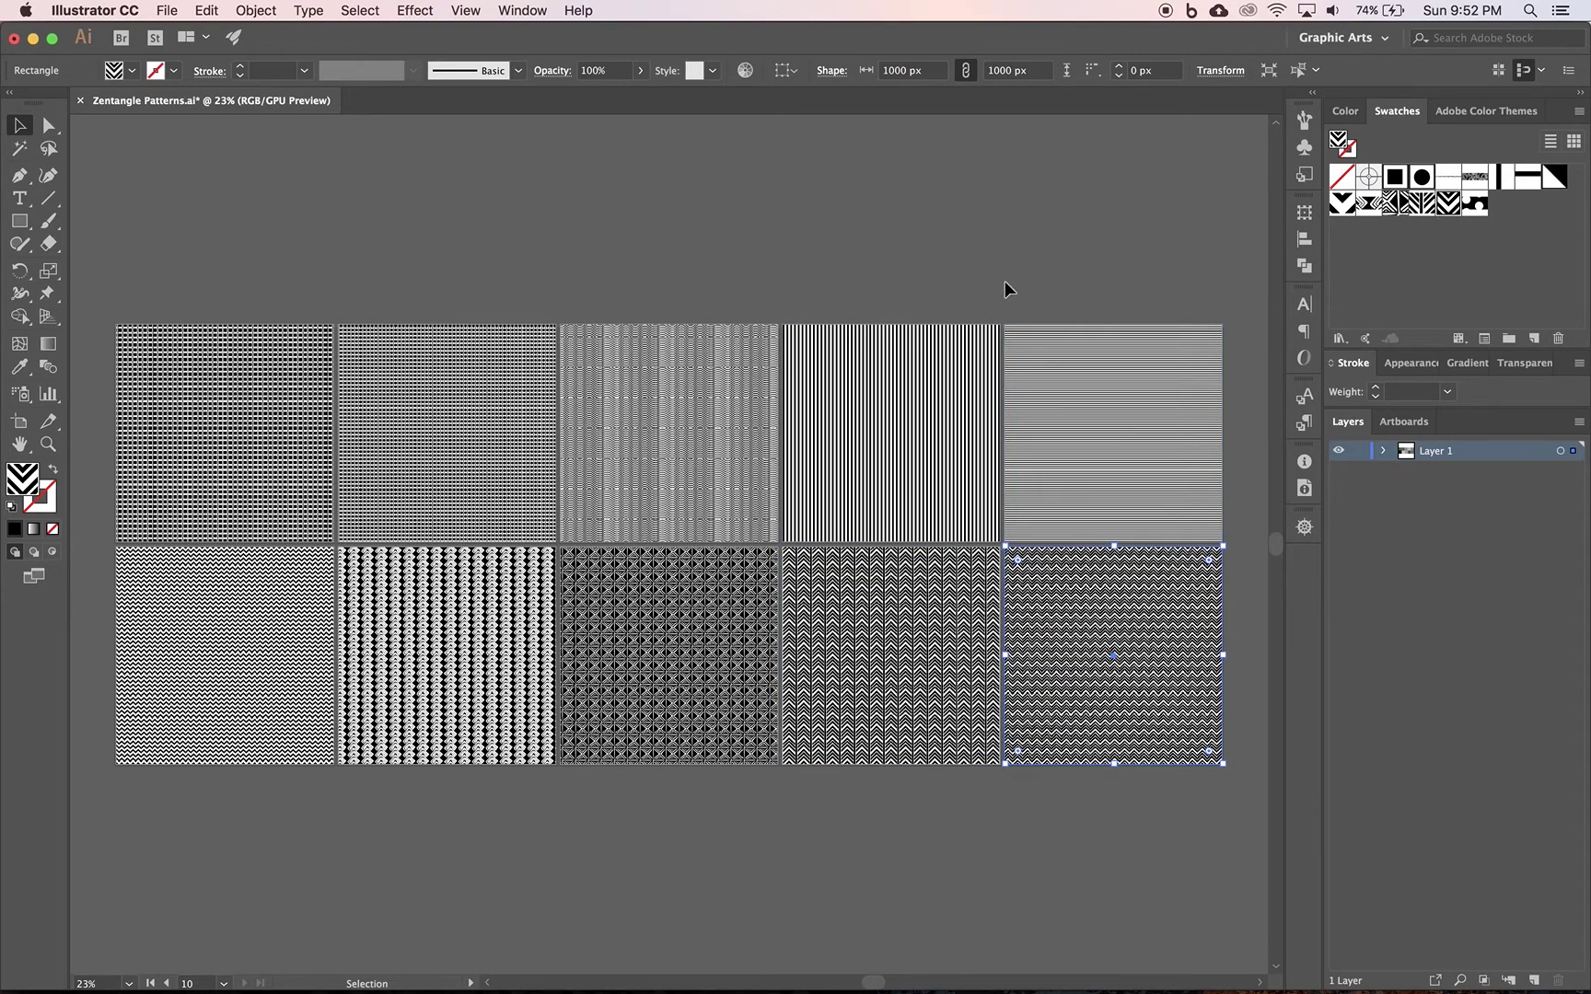
click(815, 276)
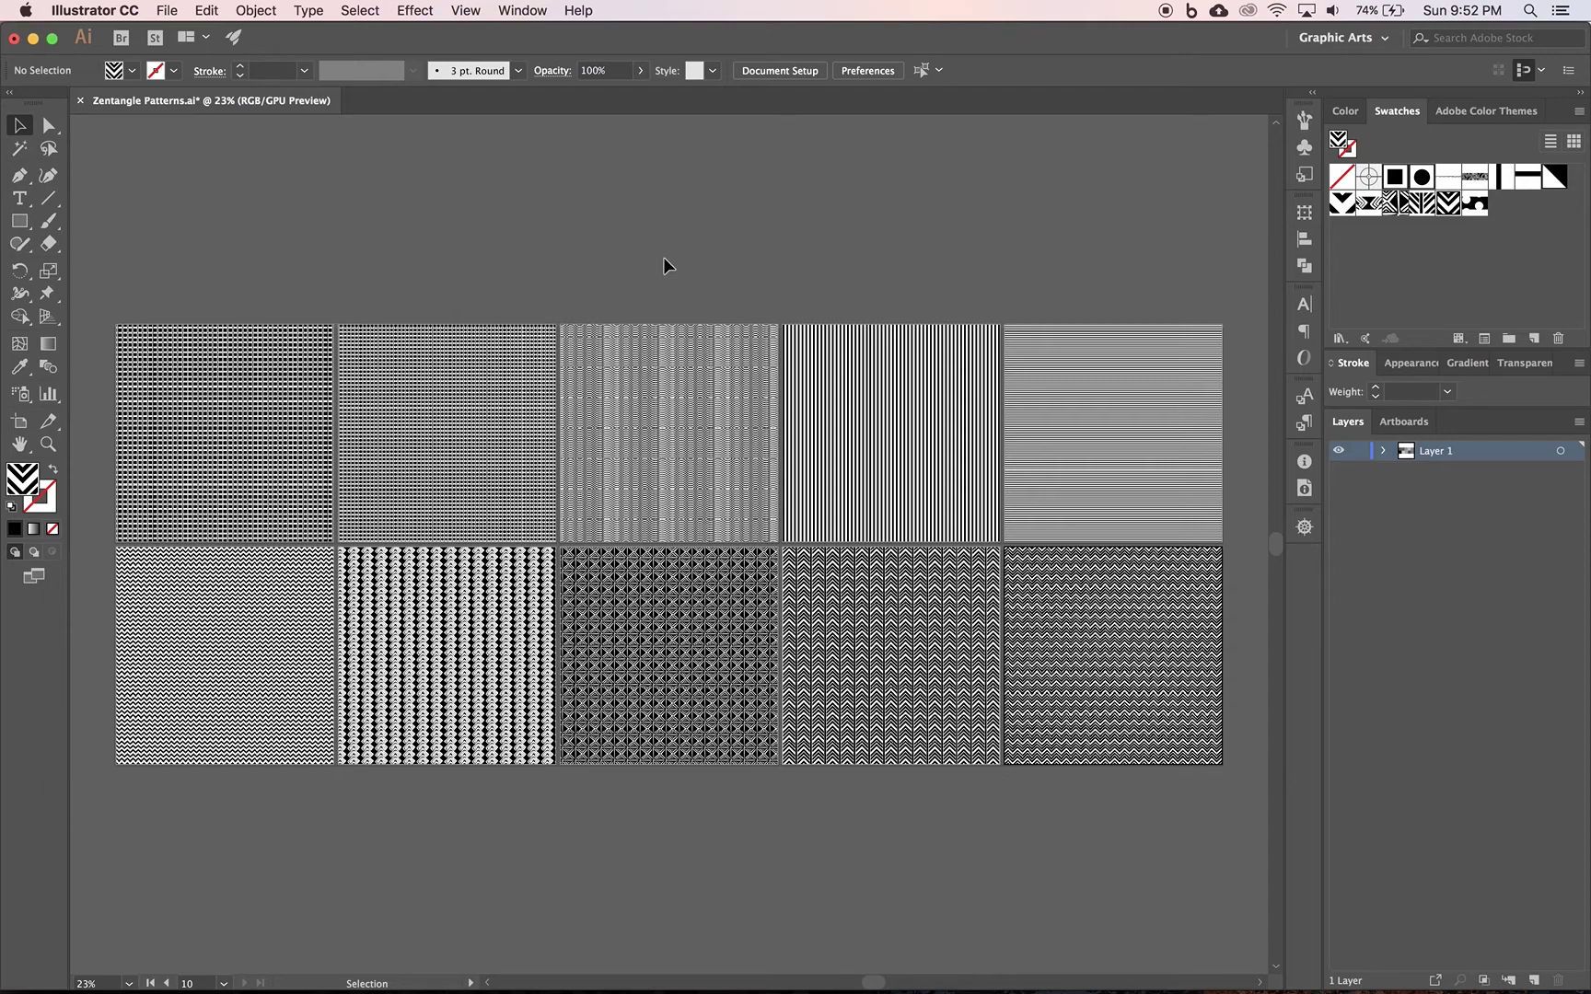
key(super)
key(super+shift+4)
drag(107, 318, 1234, 775)
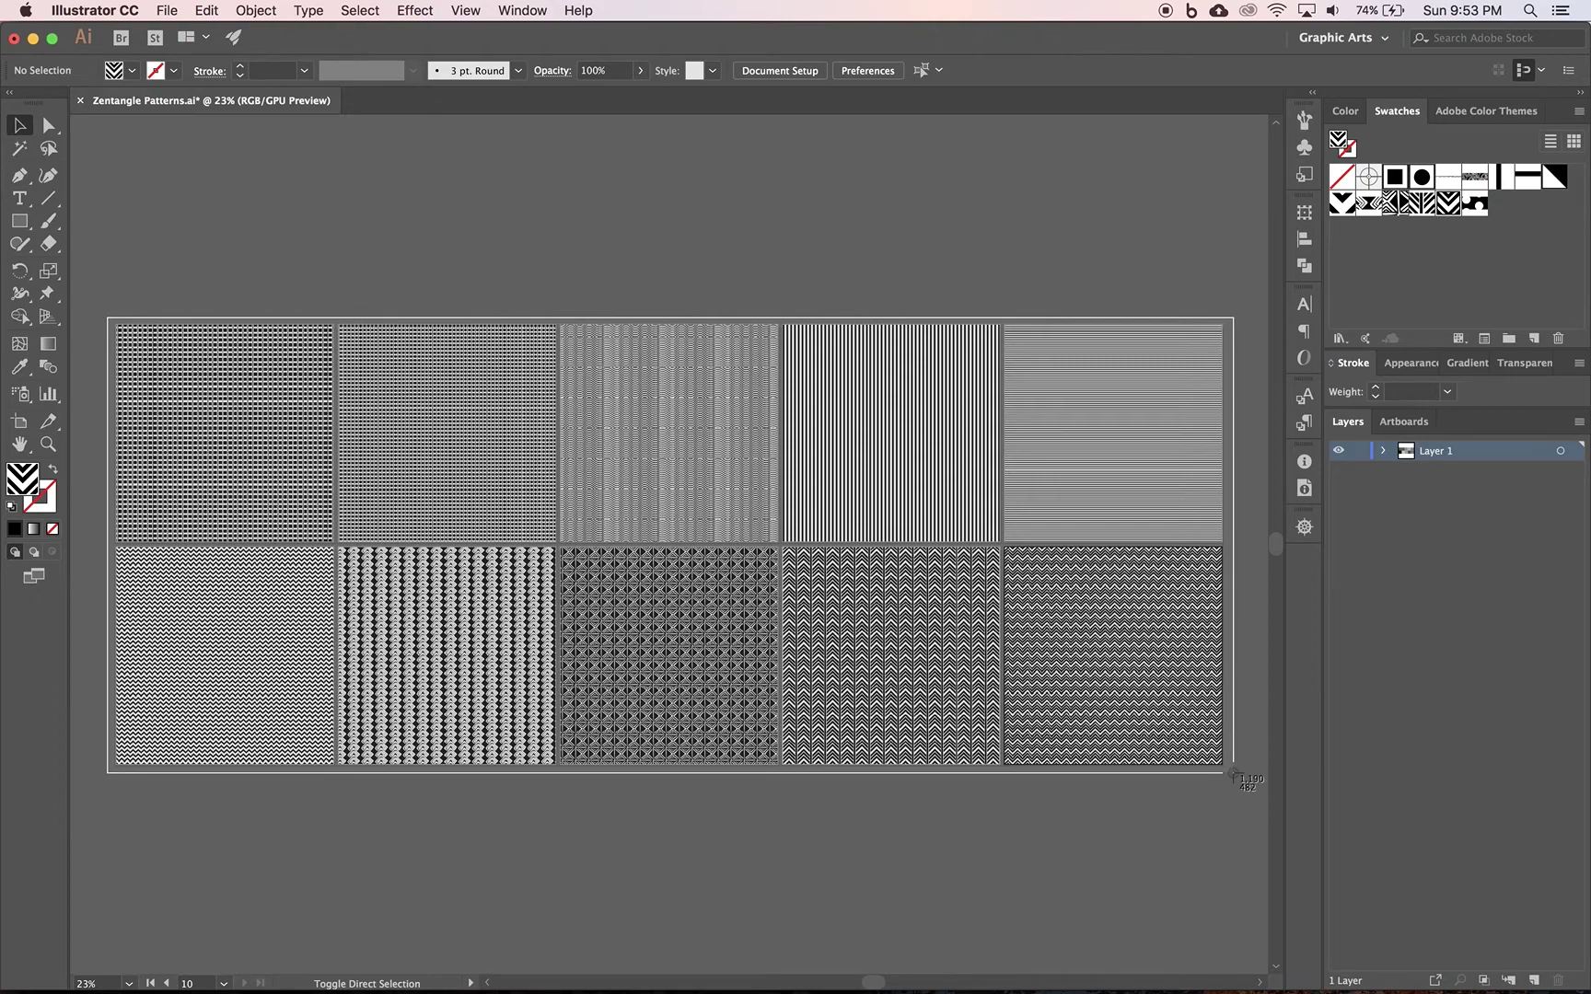
drag(1234, 774, 1235, 772)
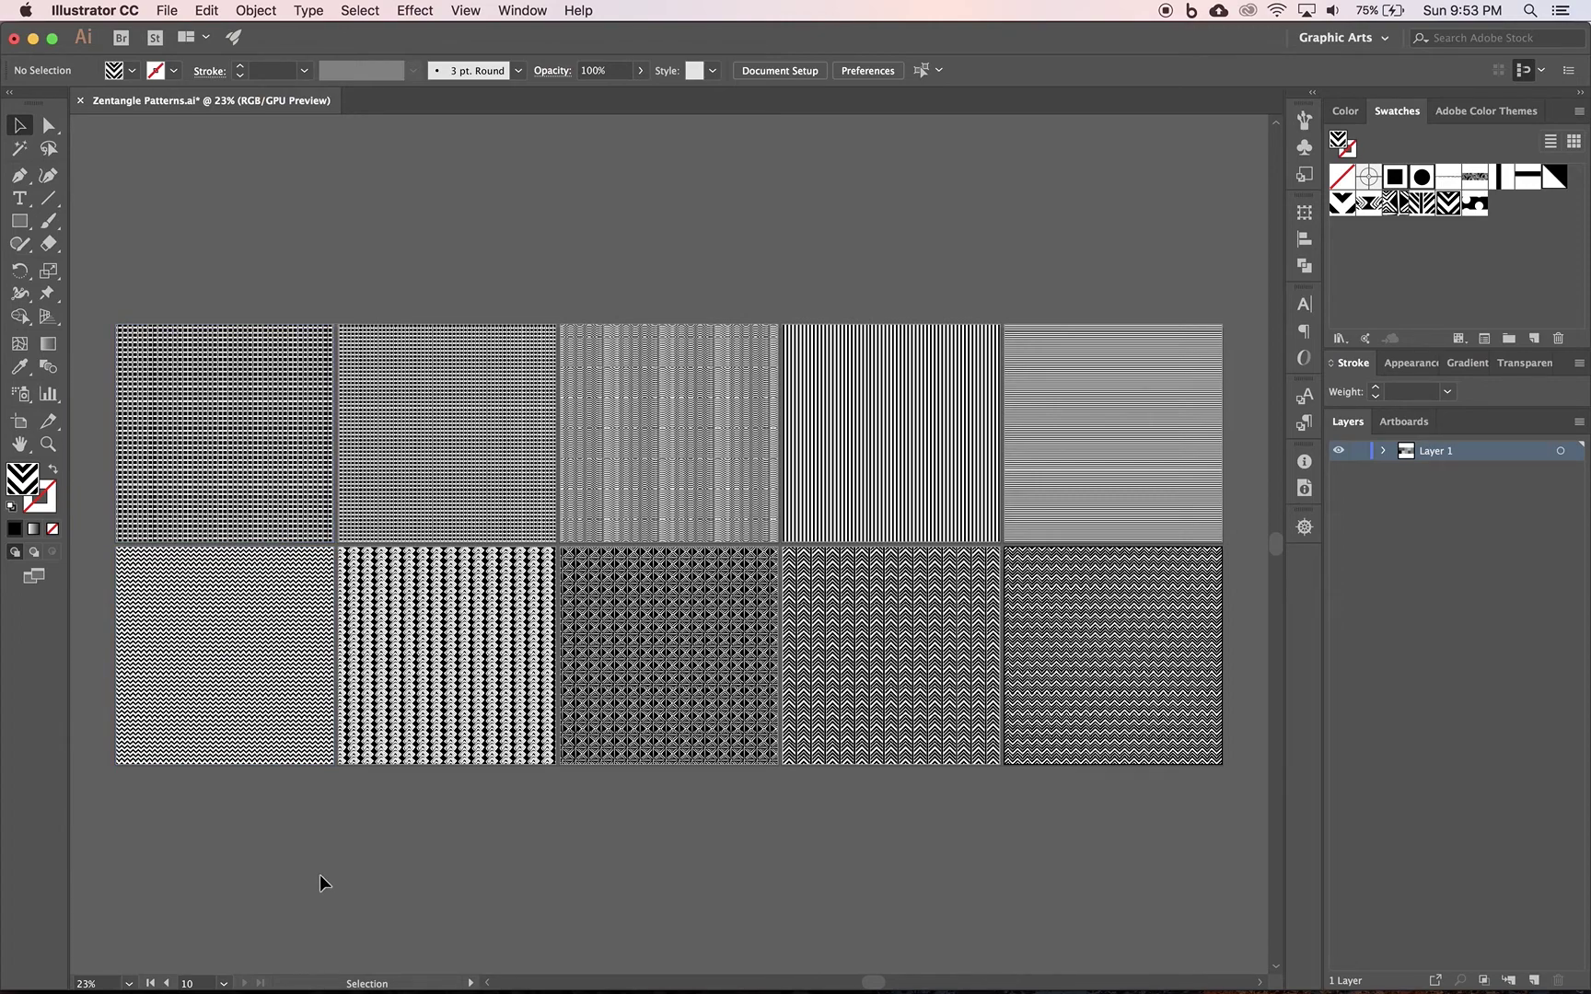
click(170, 11)
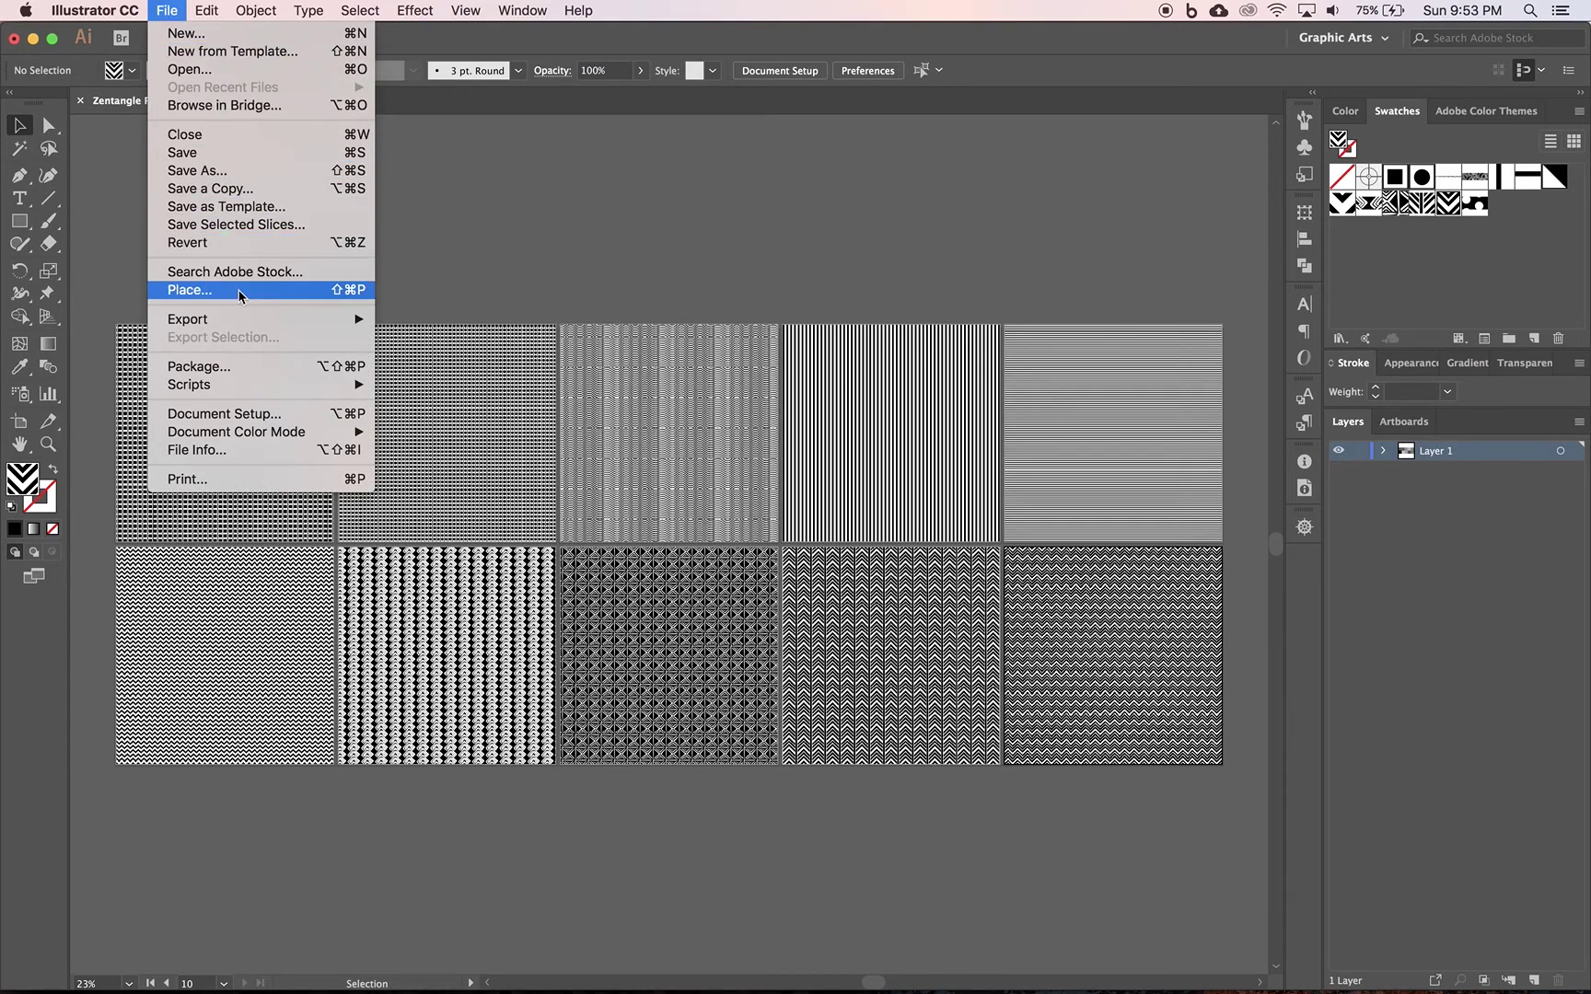
Step: Open File > Export > Export for Screens with all ten artboards selected
mouse_move(240, 323)
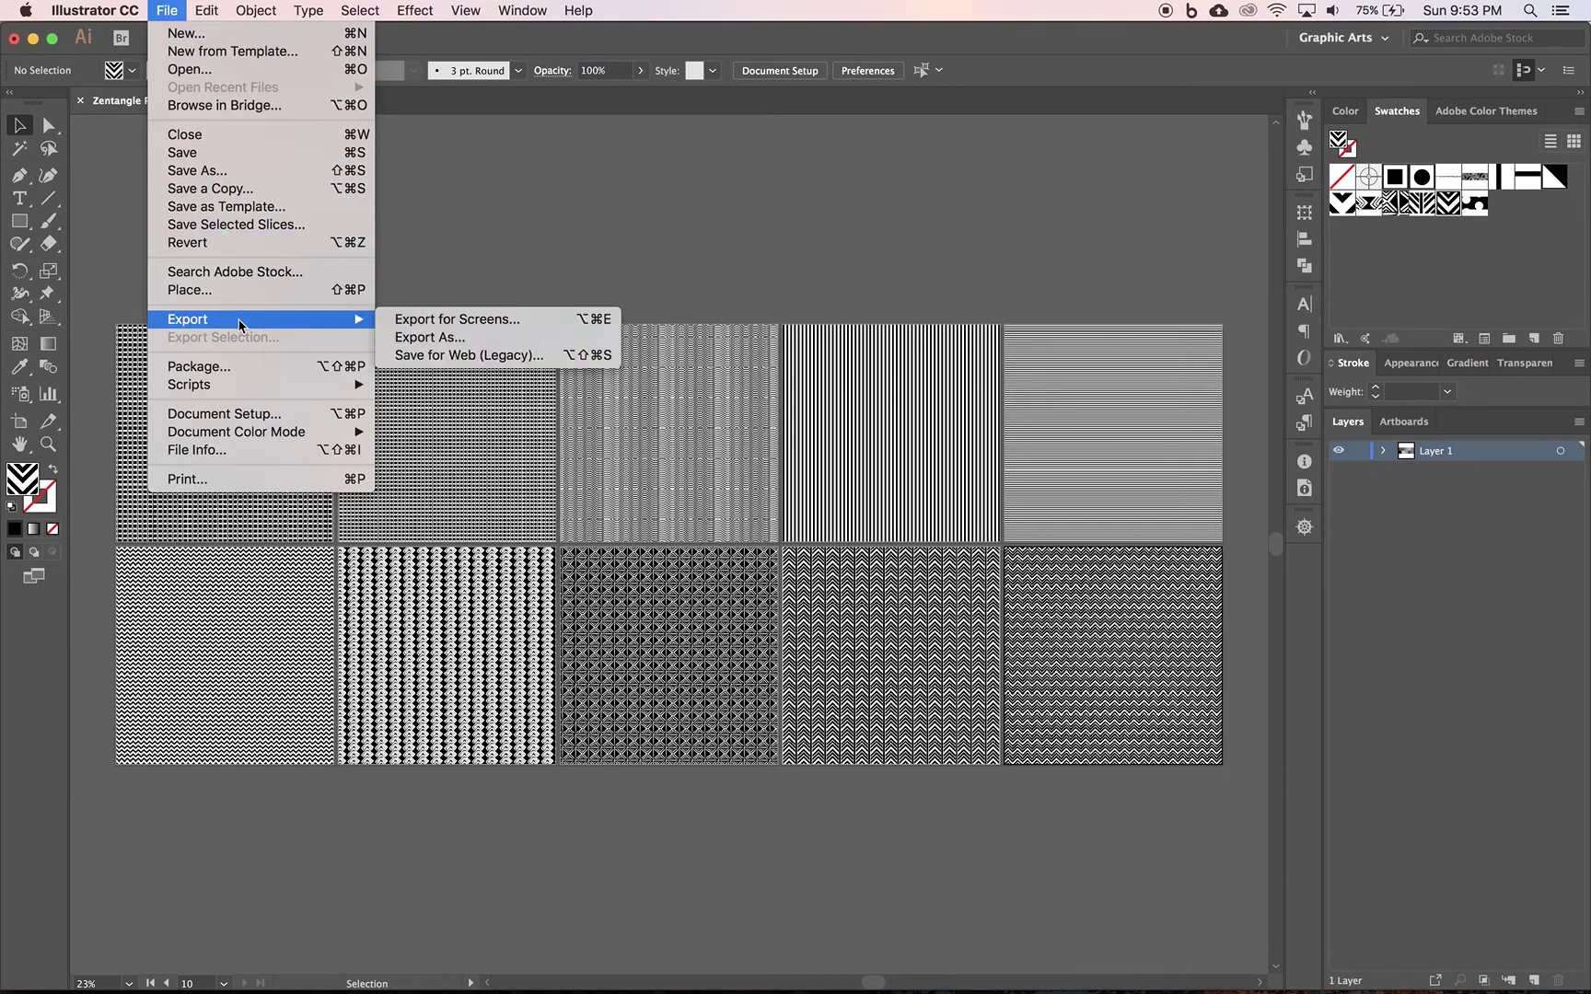
click(454, 320)
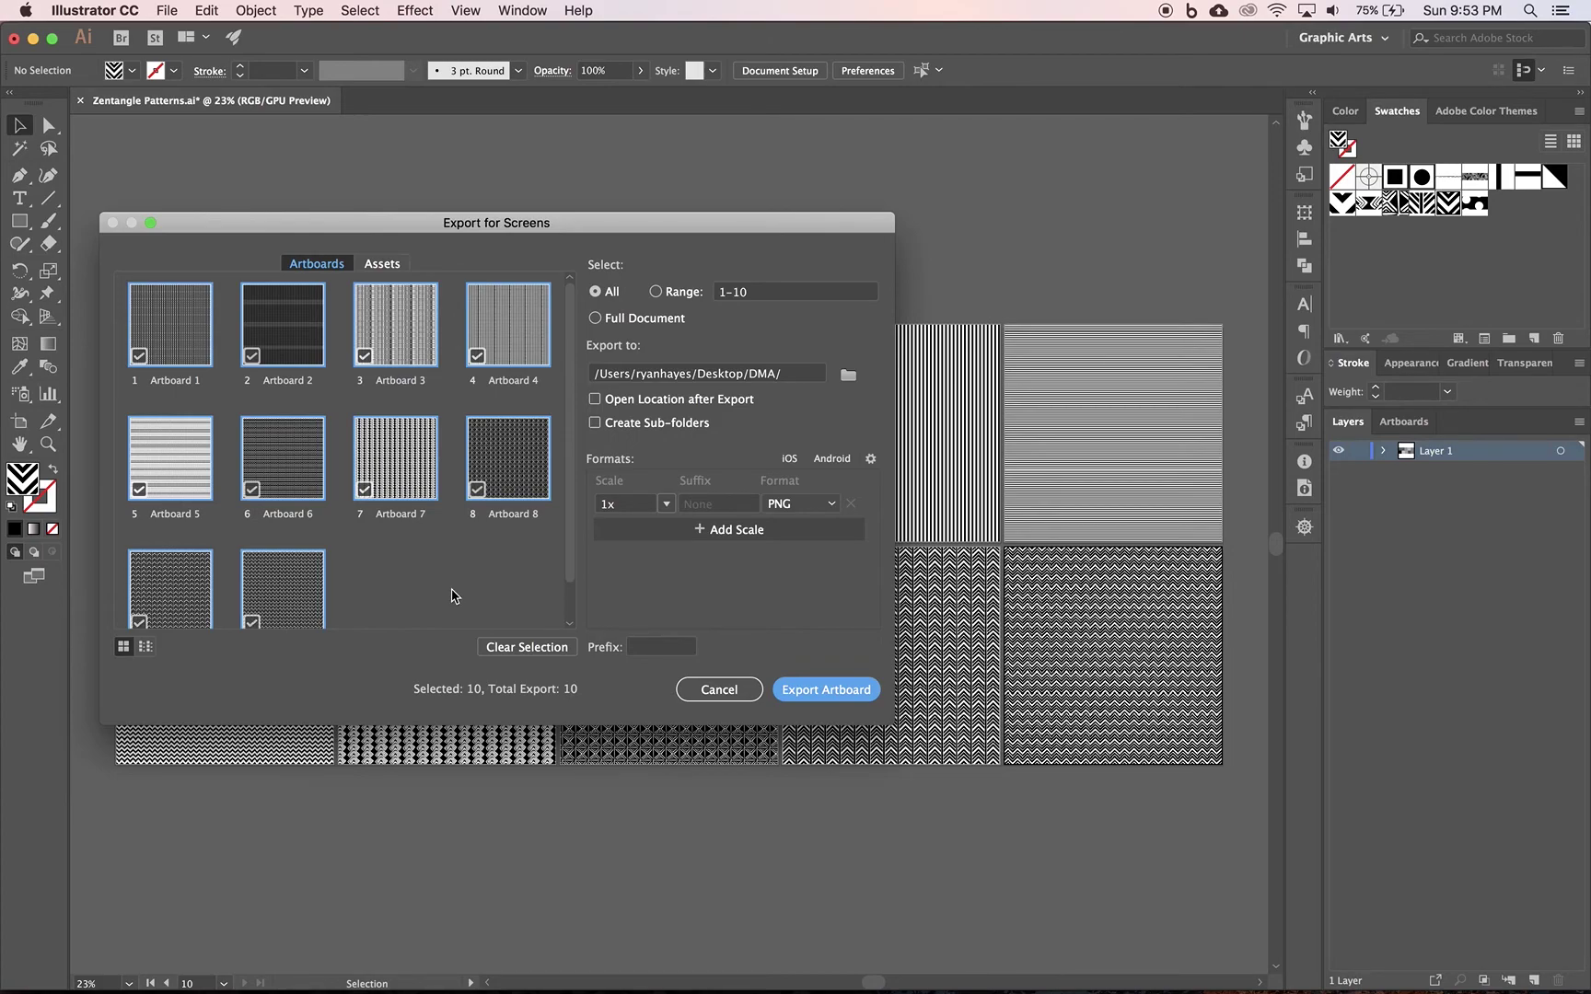
Step: Switch the artboard export format from PNG to JPG 100 and begin picking an export folder
click(831, 503)
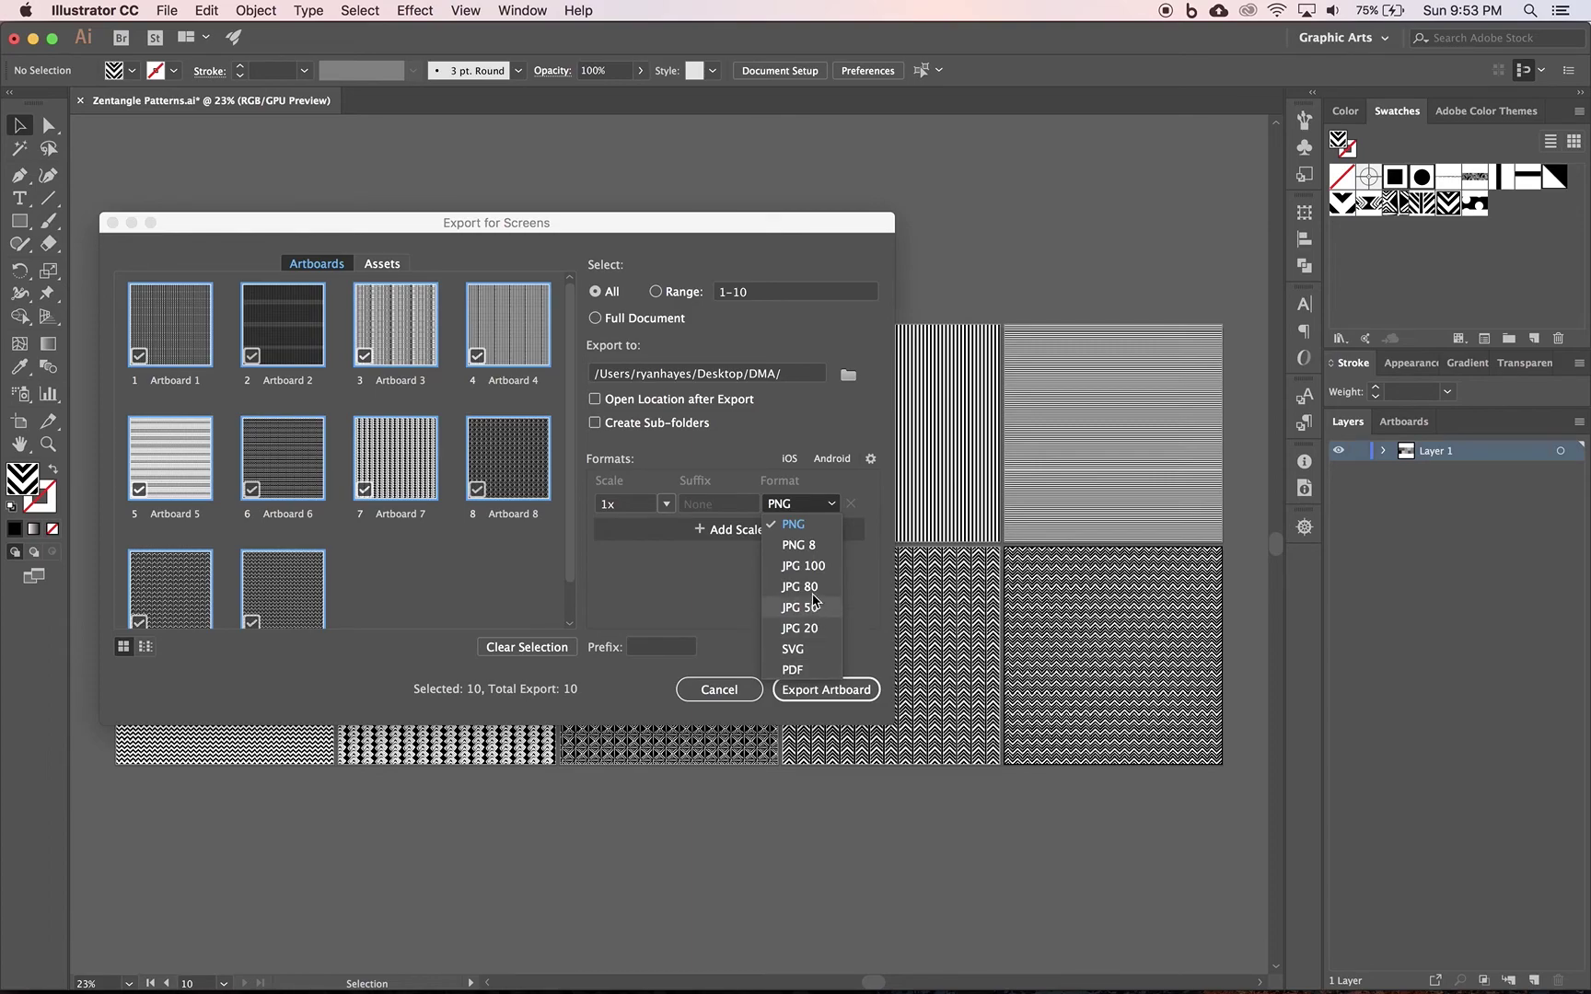
click(807, 565)
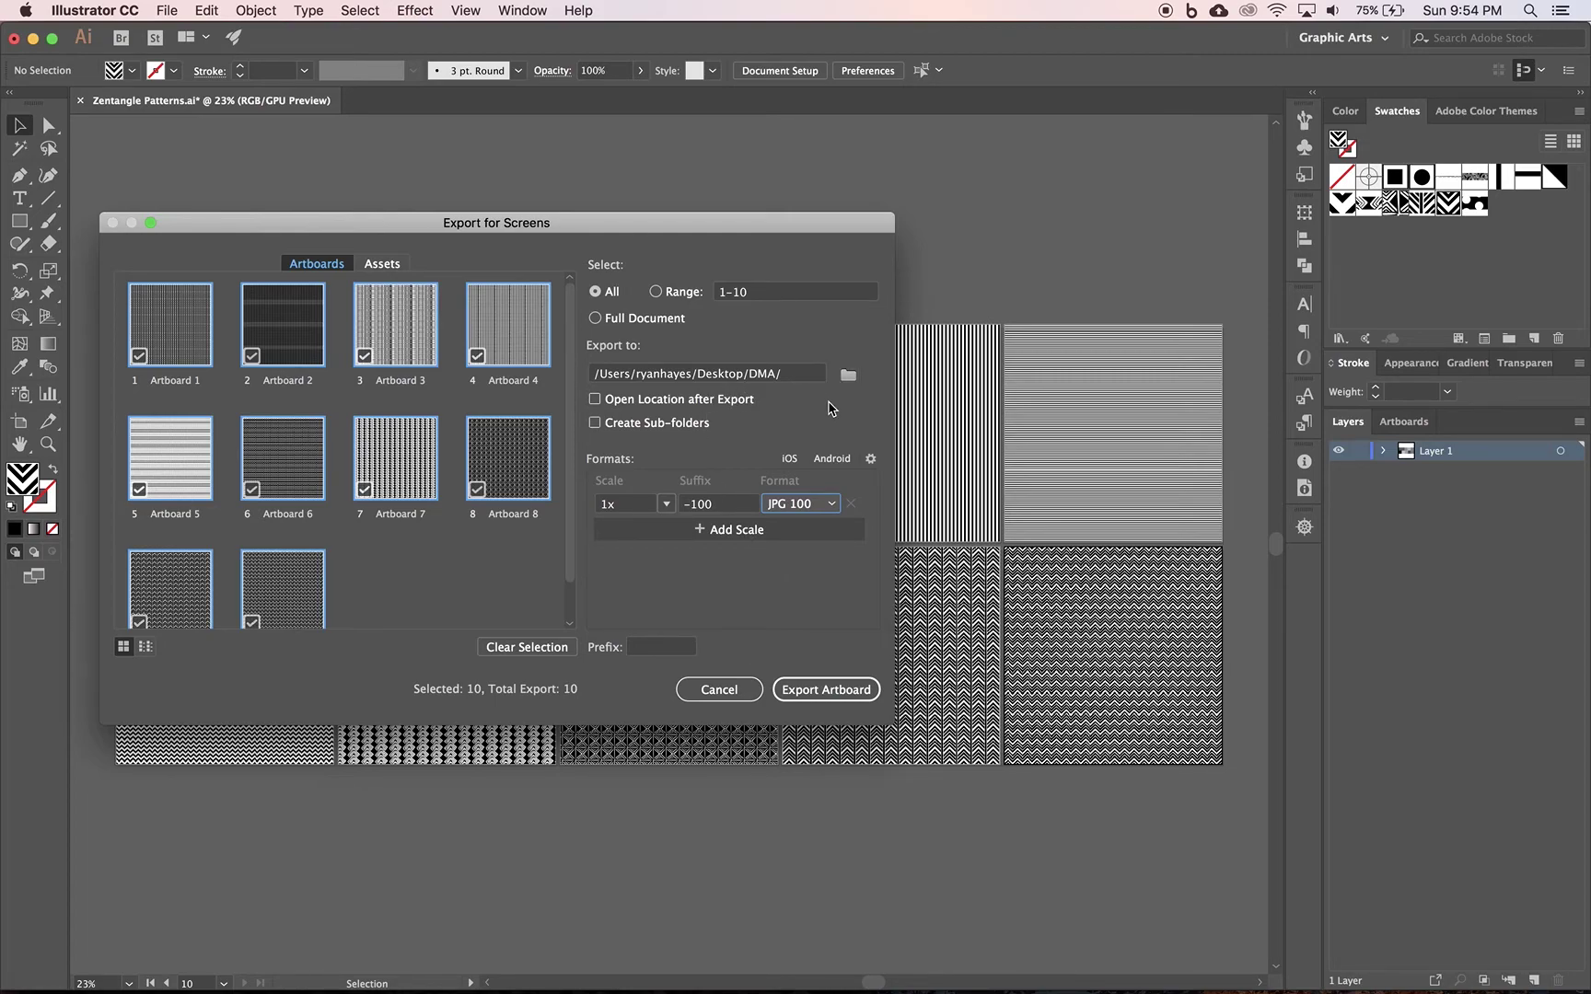
click(848, 375)
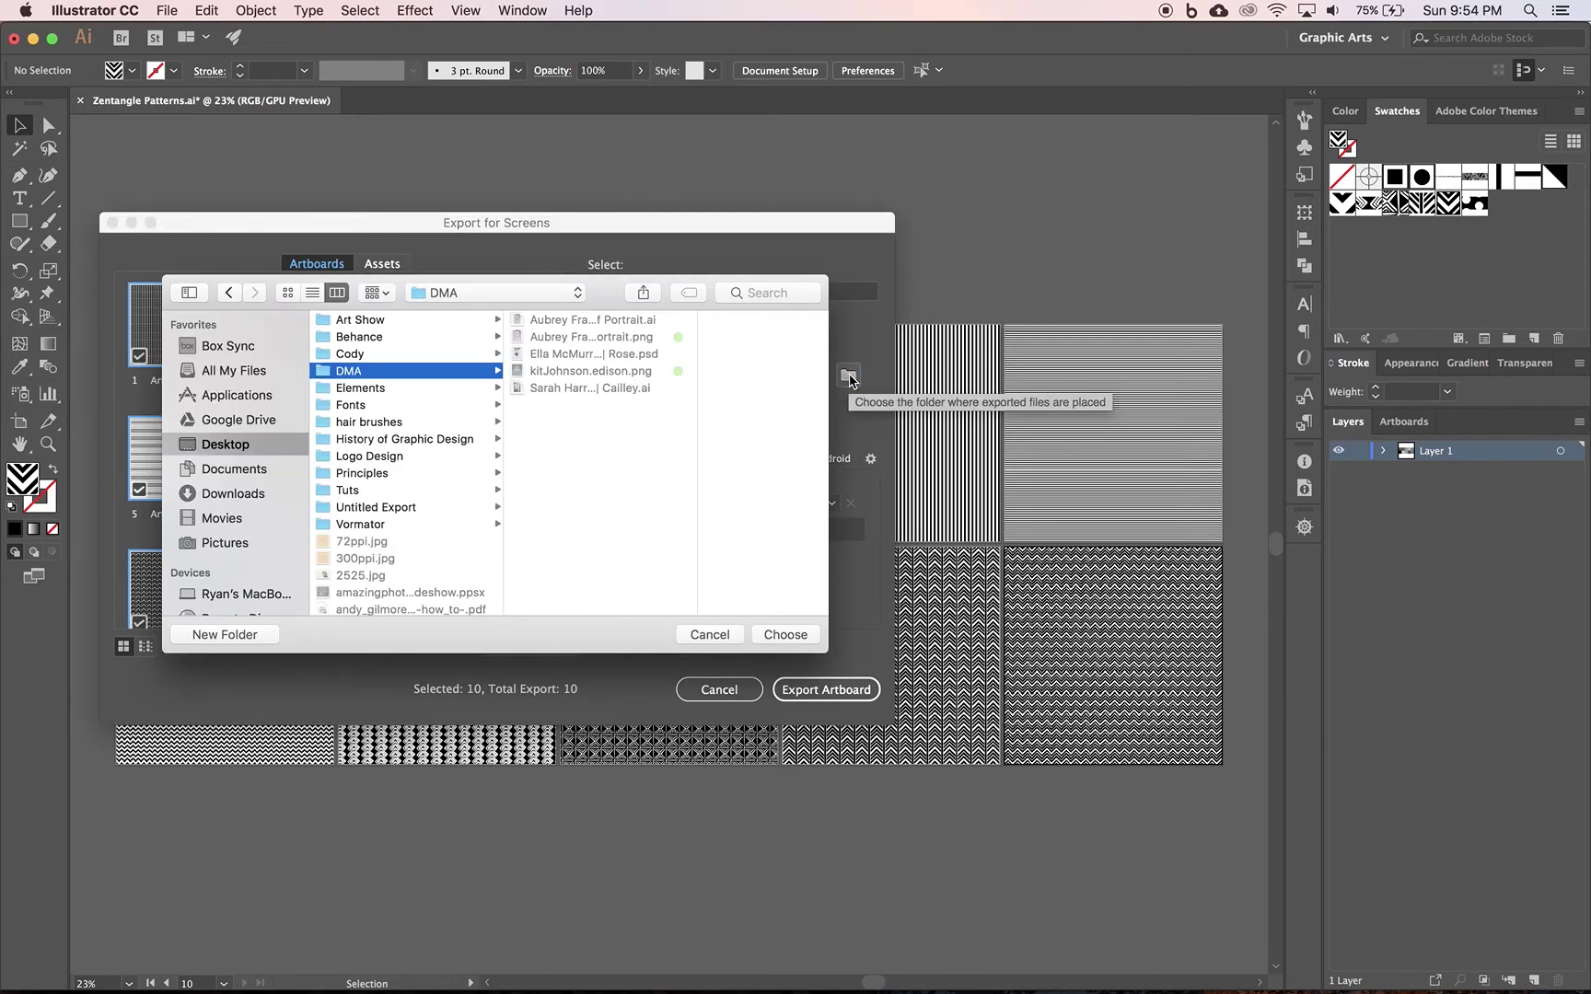
Step: Choose the Desktop/Tuts/AI Patterns folder as the export destination
click(718, 638)
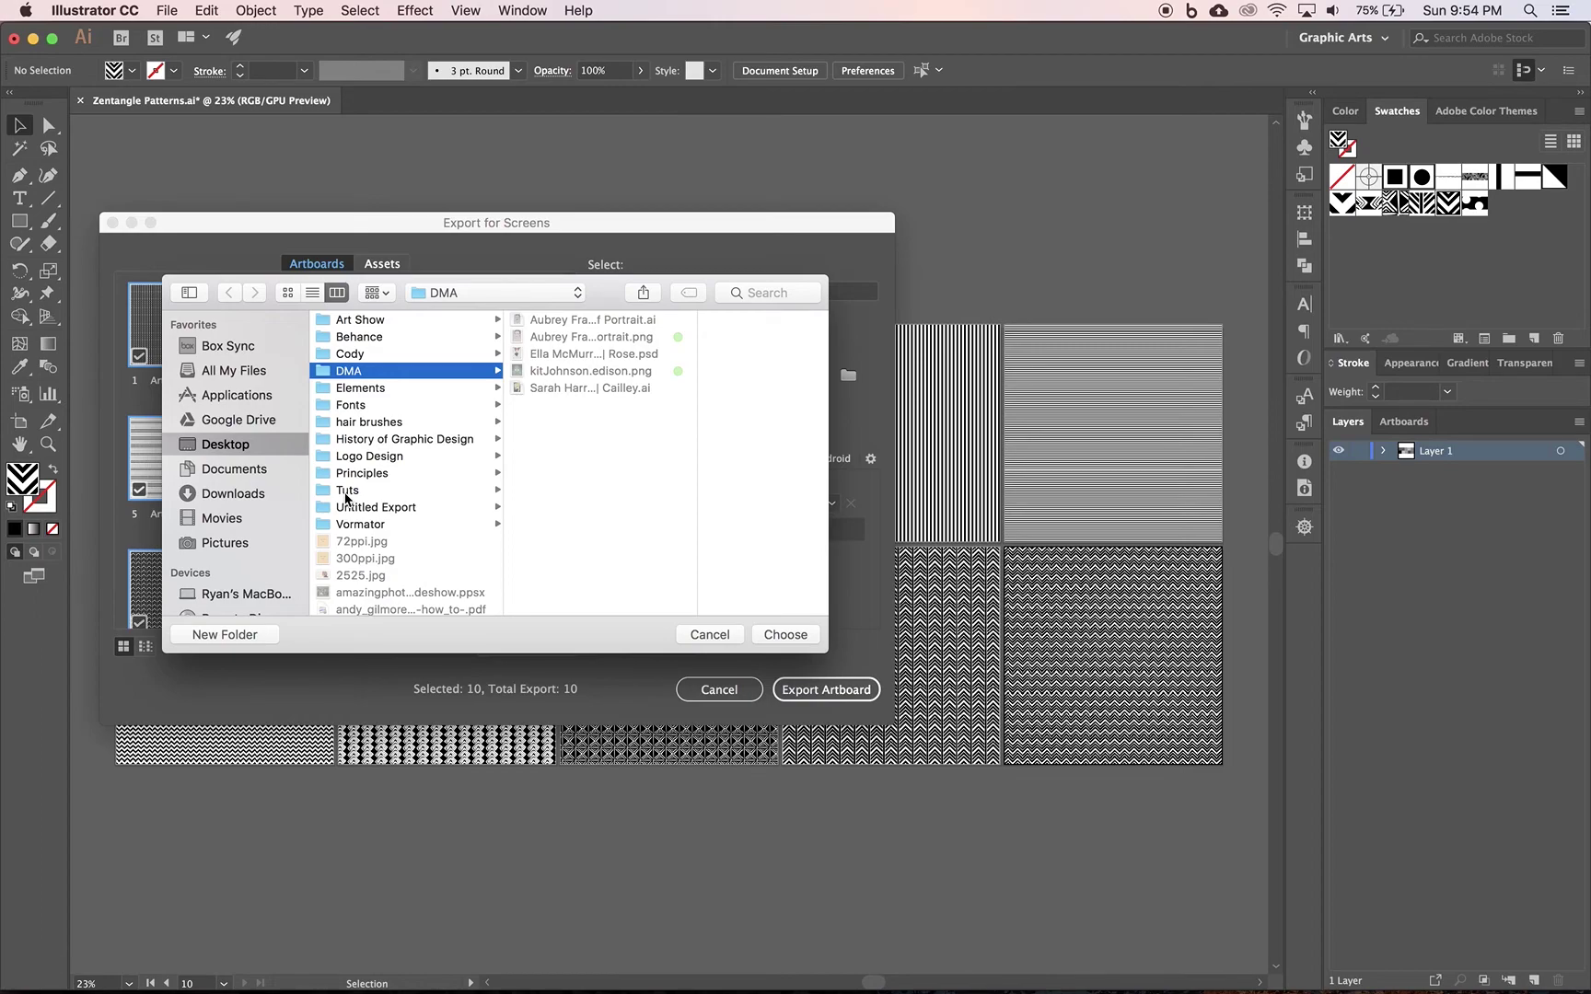
click(347, 495)
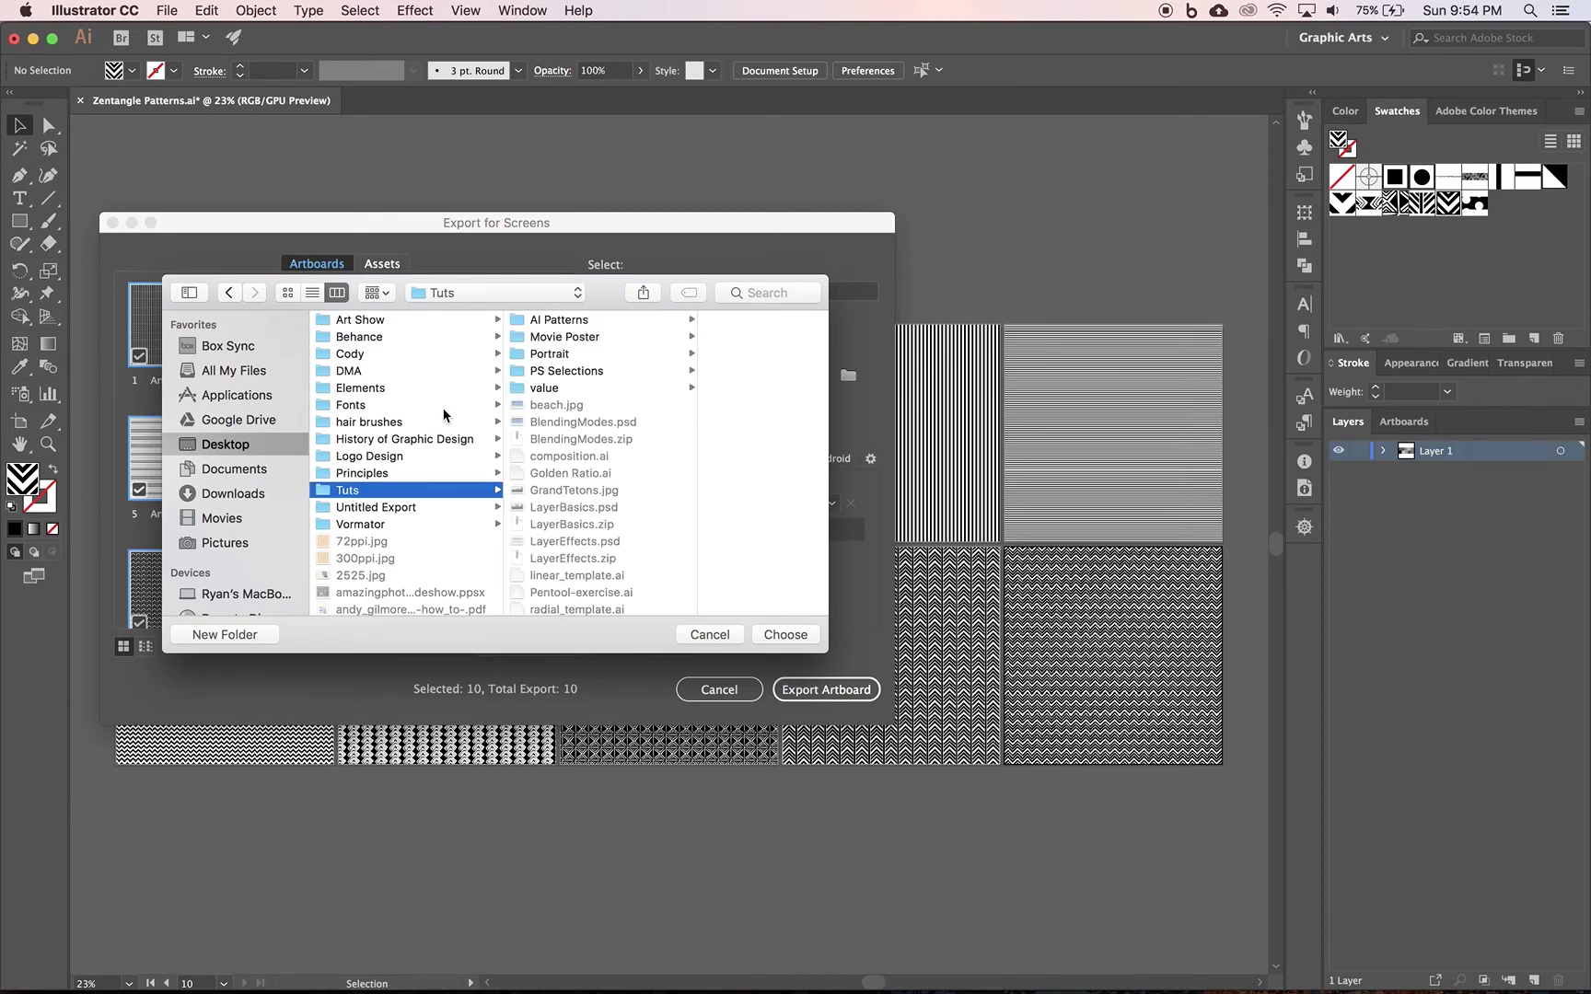
click(567, 322)
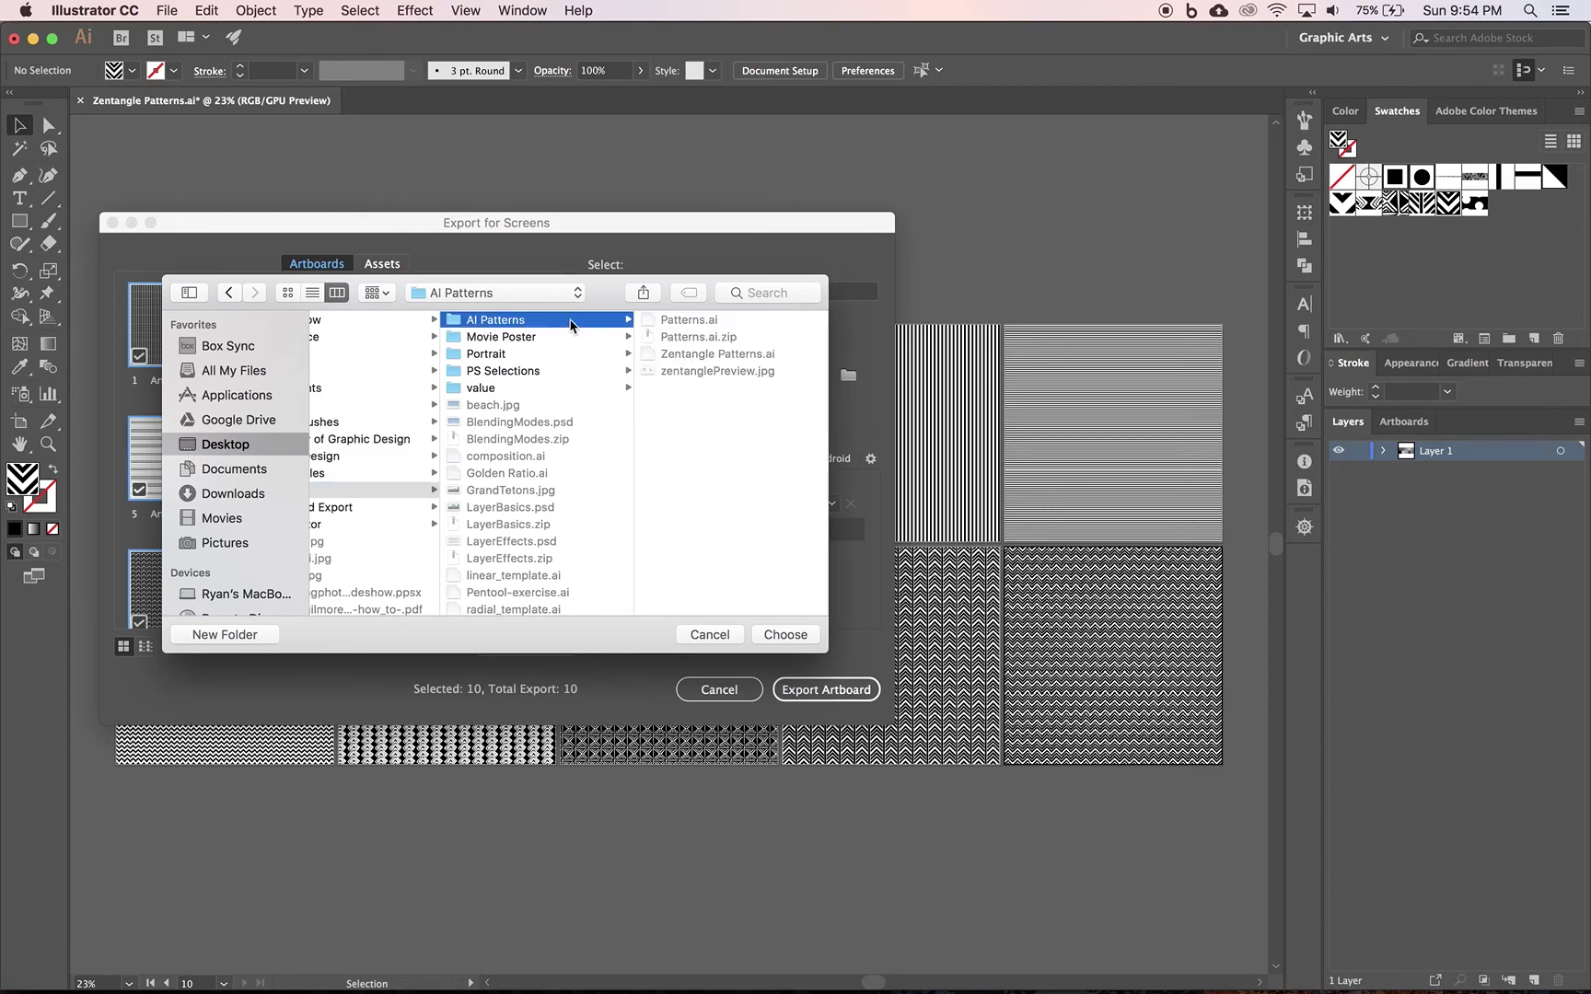
click(785, 634)
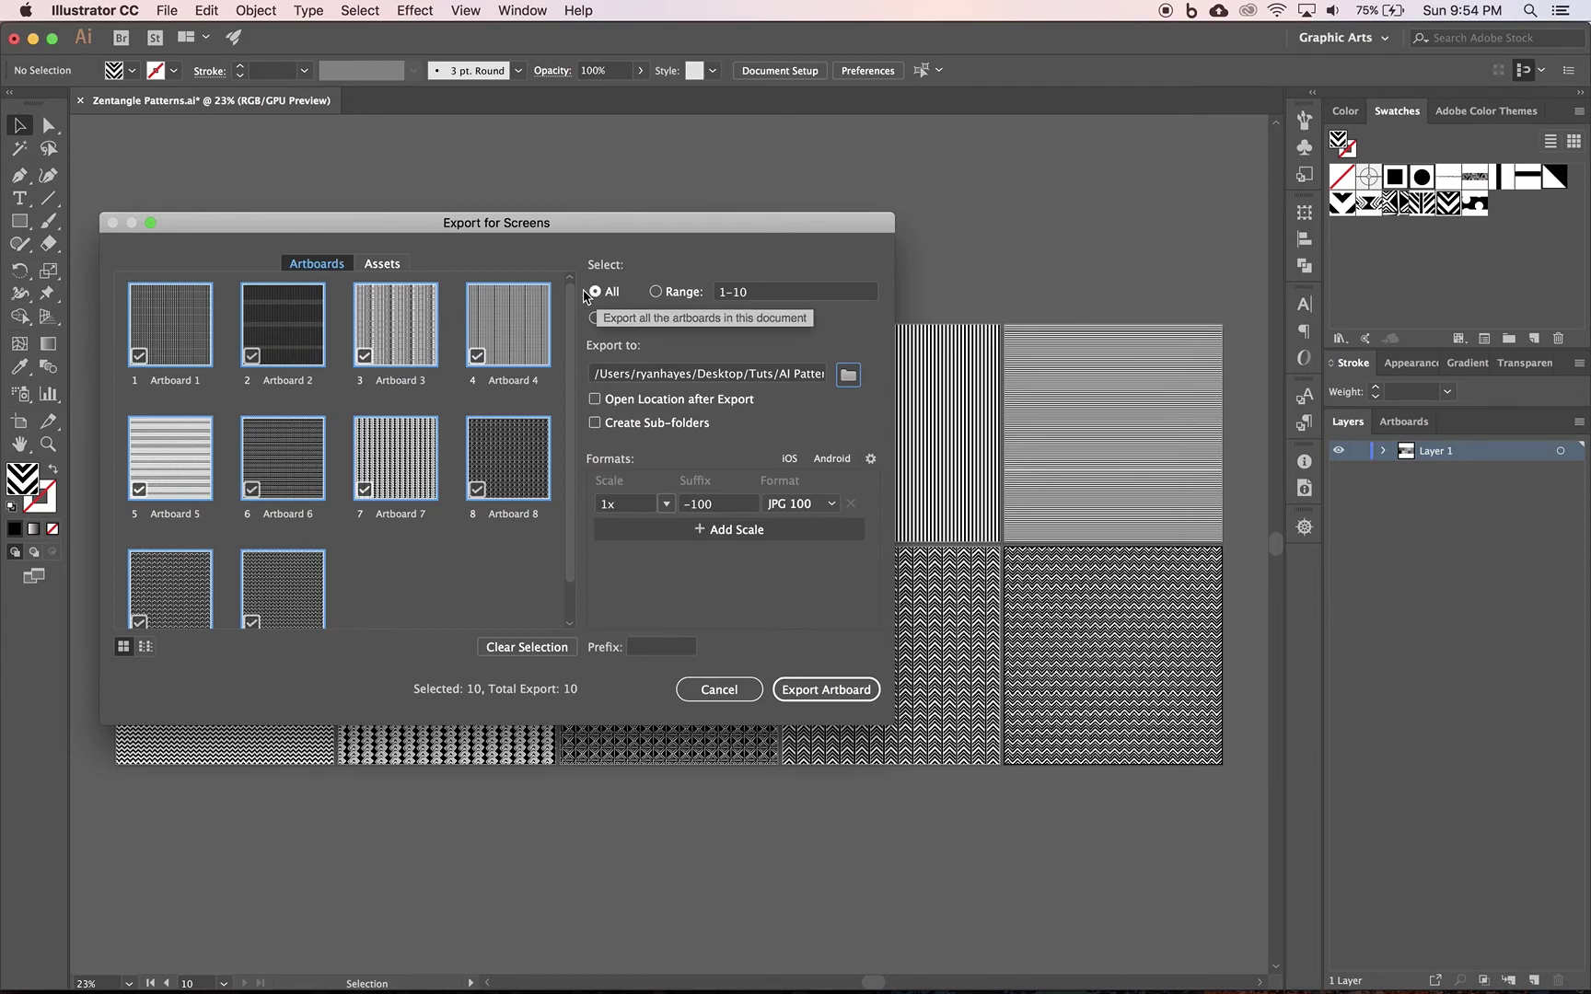
Step: Name artboards 1–4 Pattern 01 through Pattern 04, copying the first name for reuse
double_click(176, 385)
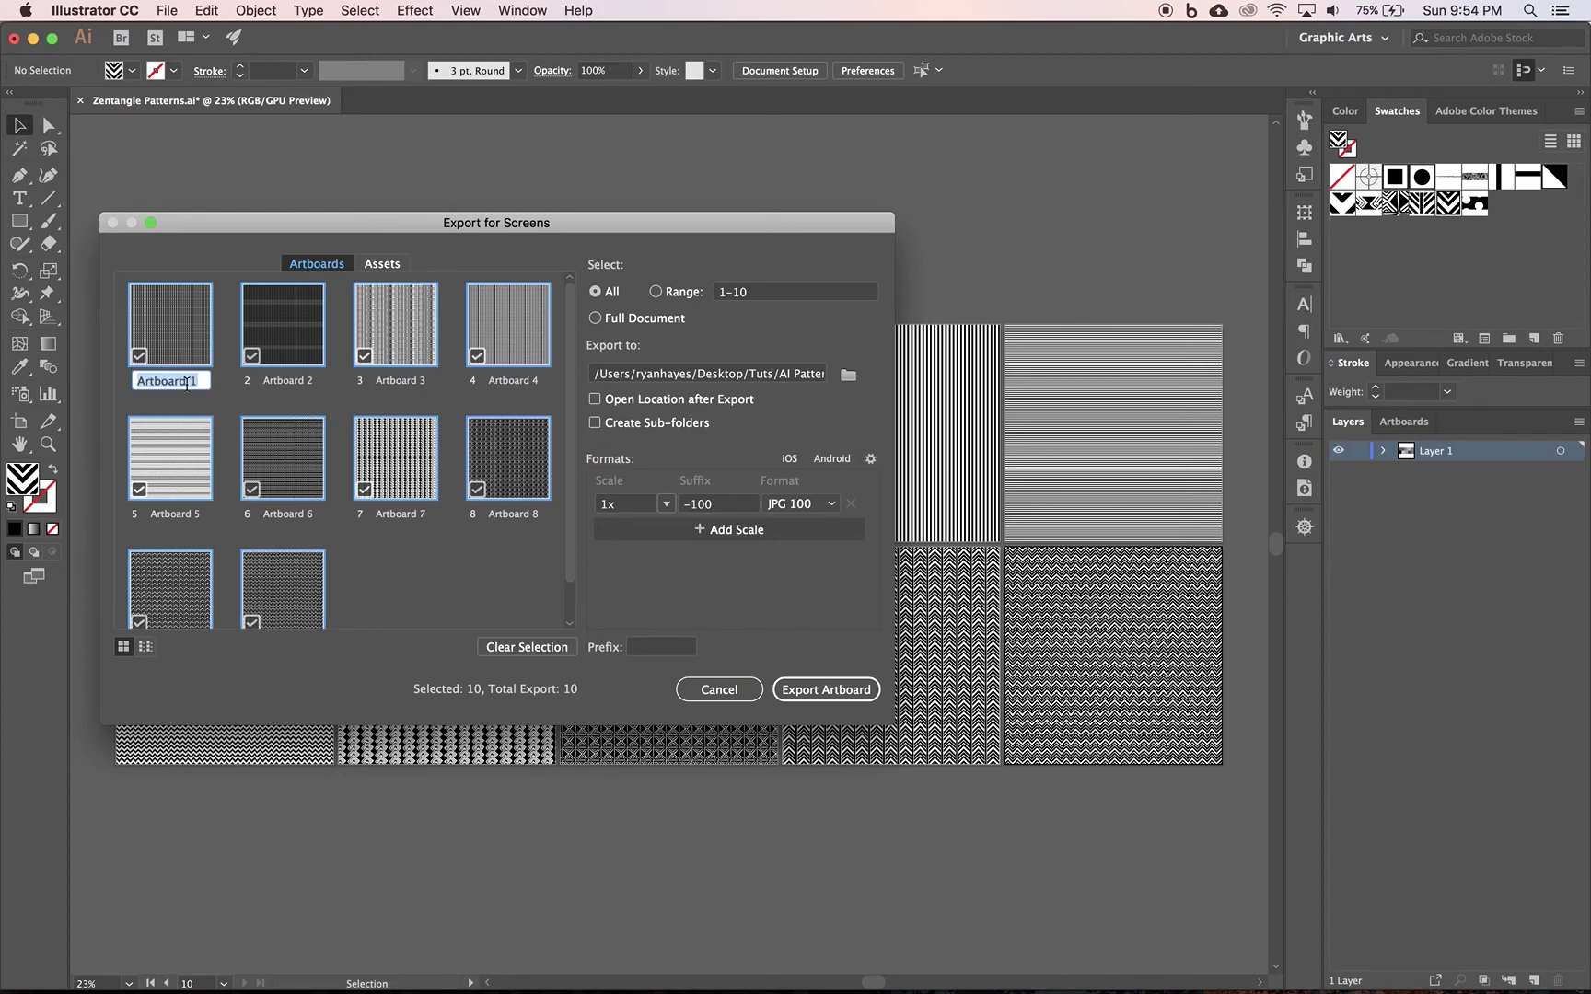
text(Pattern 01)
drag(208, 381, 114, 382)
key(super+c)
double_click(287, 381)
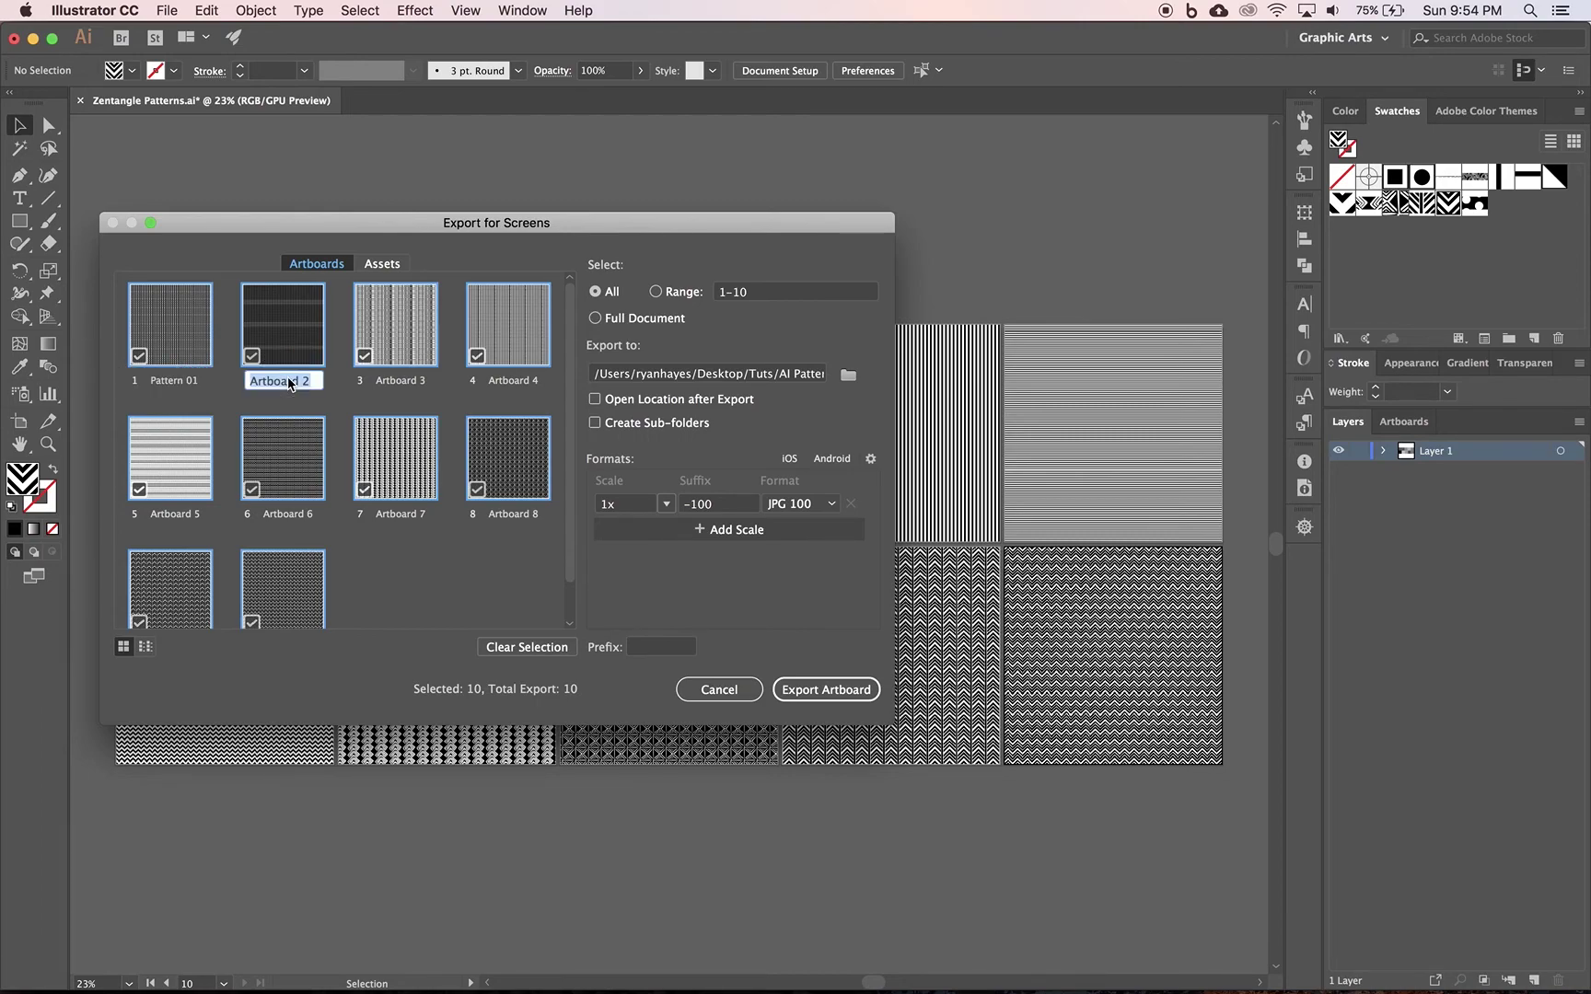
key(super+v)
key(BackSpace)
text(2)
double_click(400, 383)
key(super+v)
key(BackSpace)
text(3)
double_click(499, 382)
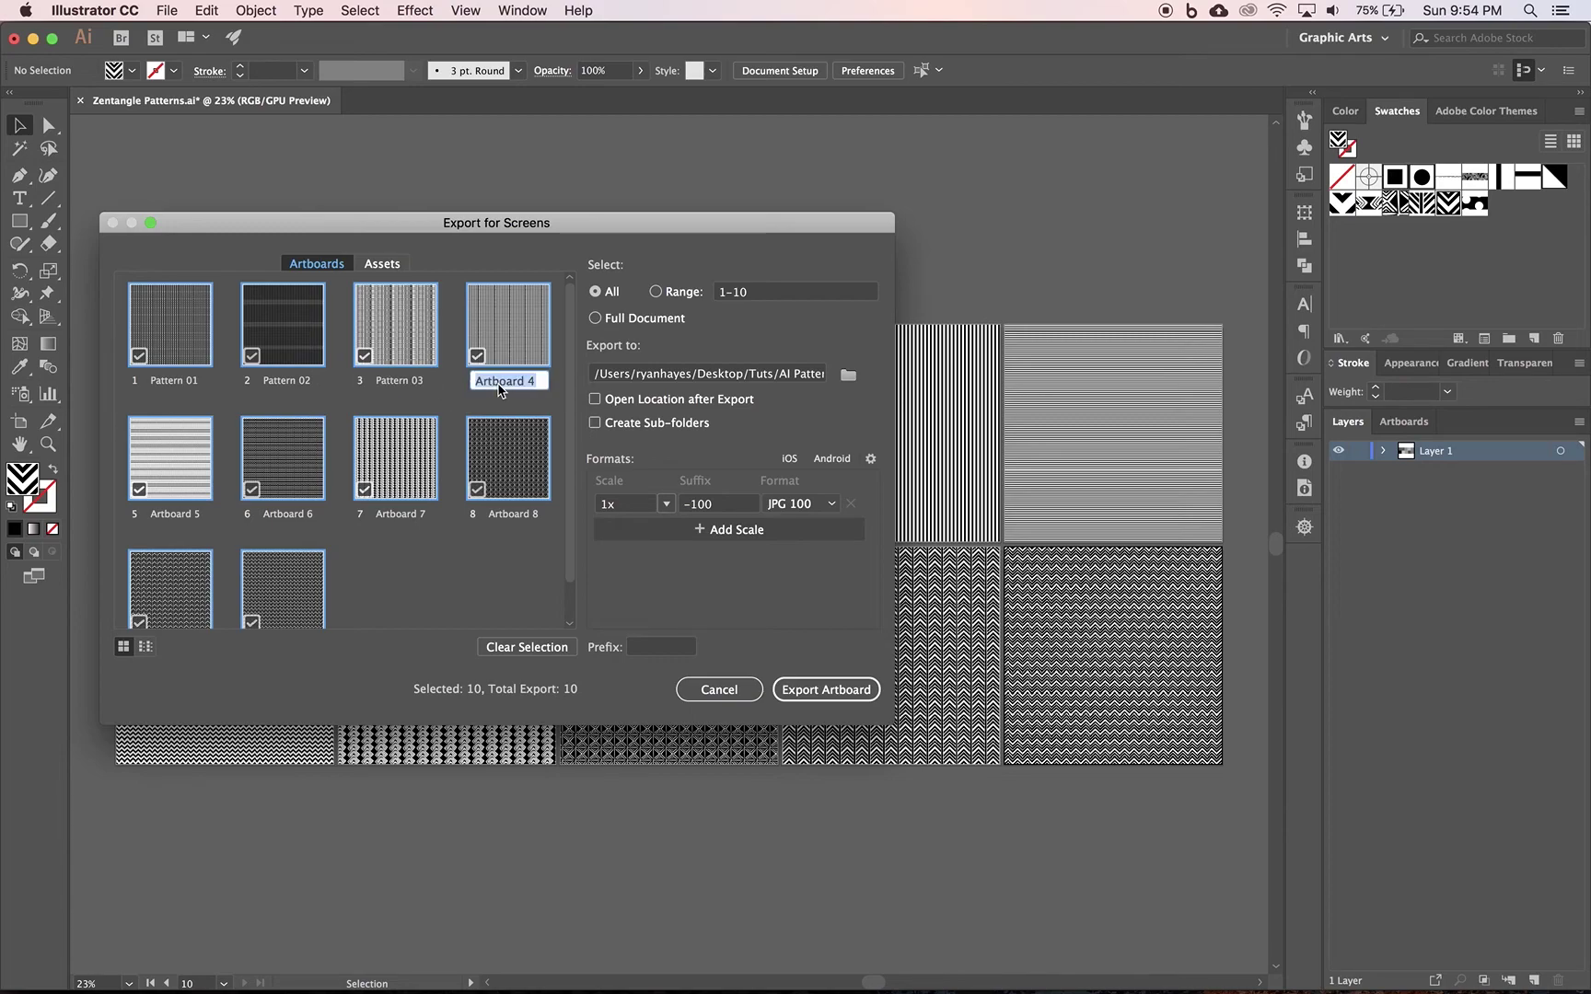
key(super+v)
key(BackSpace)
text(4)
key(Return)
Step: Rename artboards 5–7 to Pattern 05, Pattern 06 and Pattern 07
double_click(189, 515)
key(super+v)
key(BackSpace)
text(5)
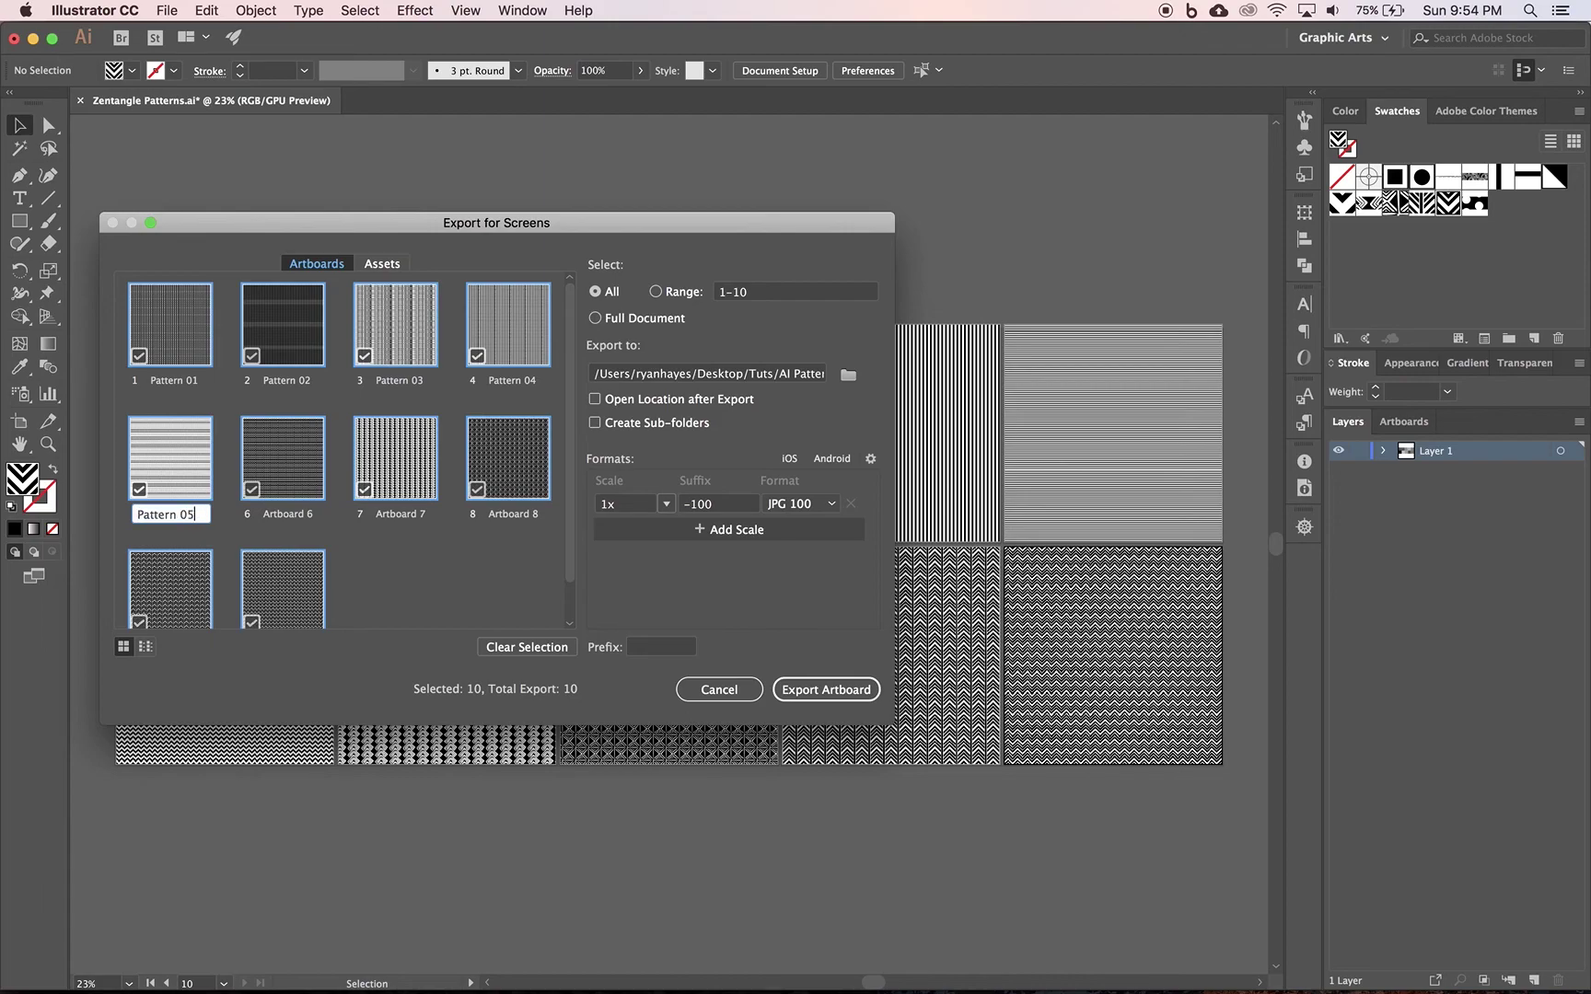
double_click(287, 516)
key(super+v)
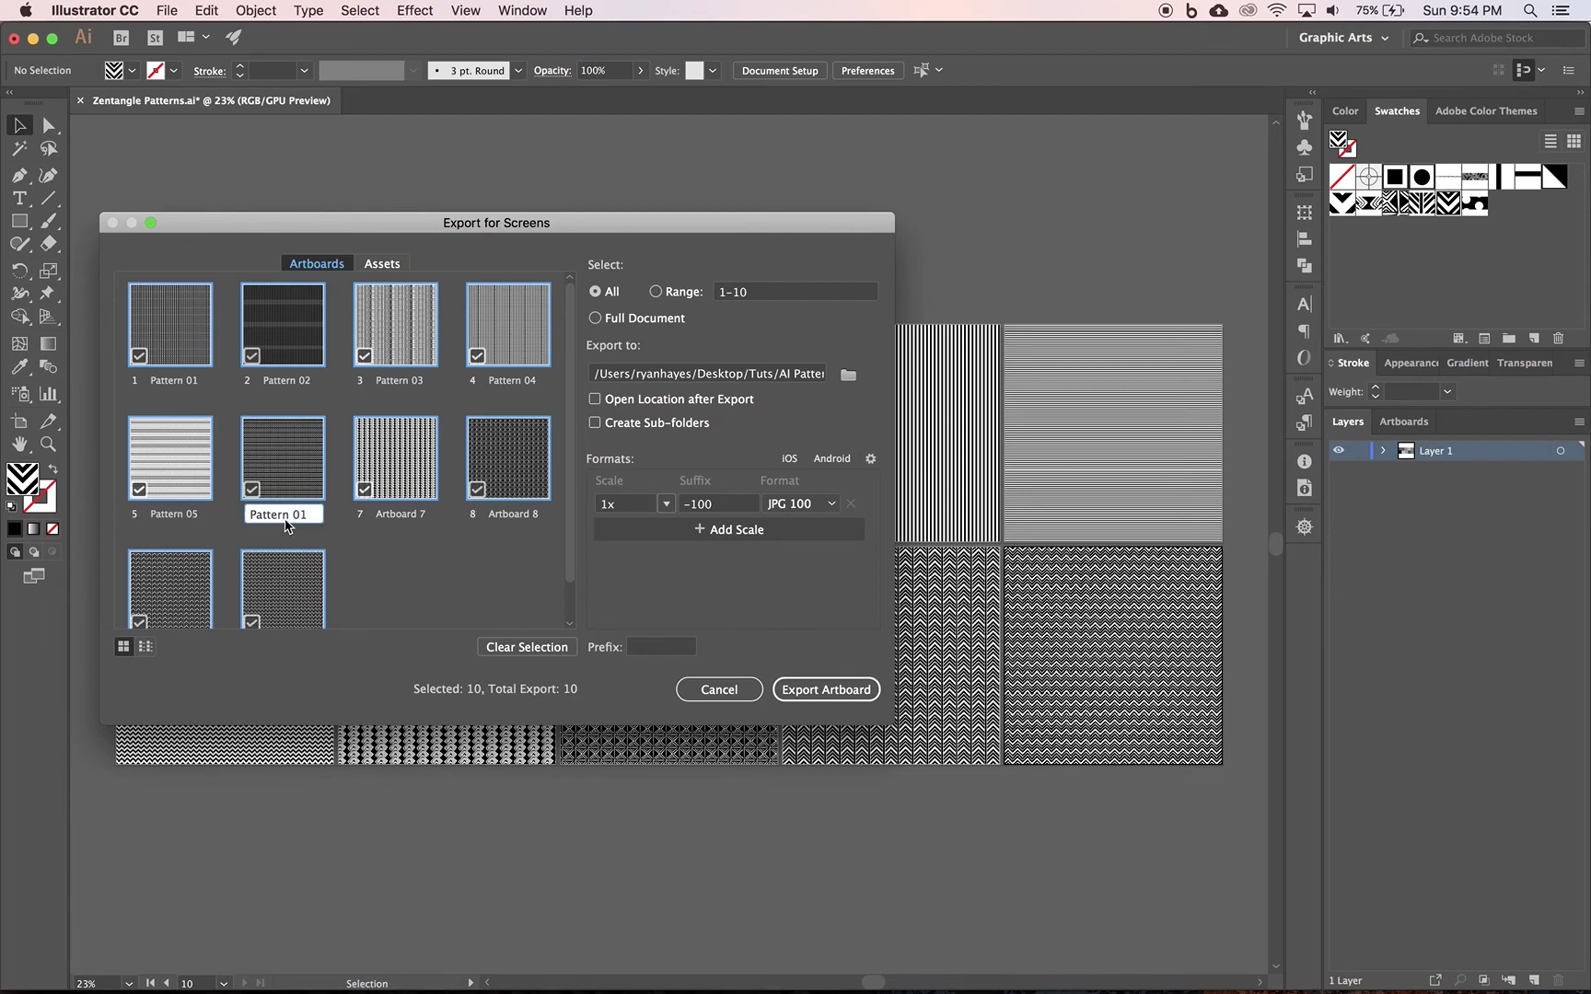
key(BackSpace)
text(6)
click(403, 523)
double_click(404, 517)
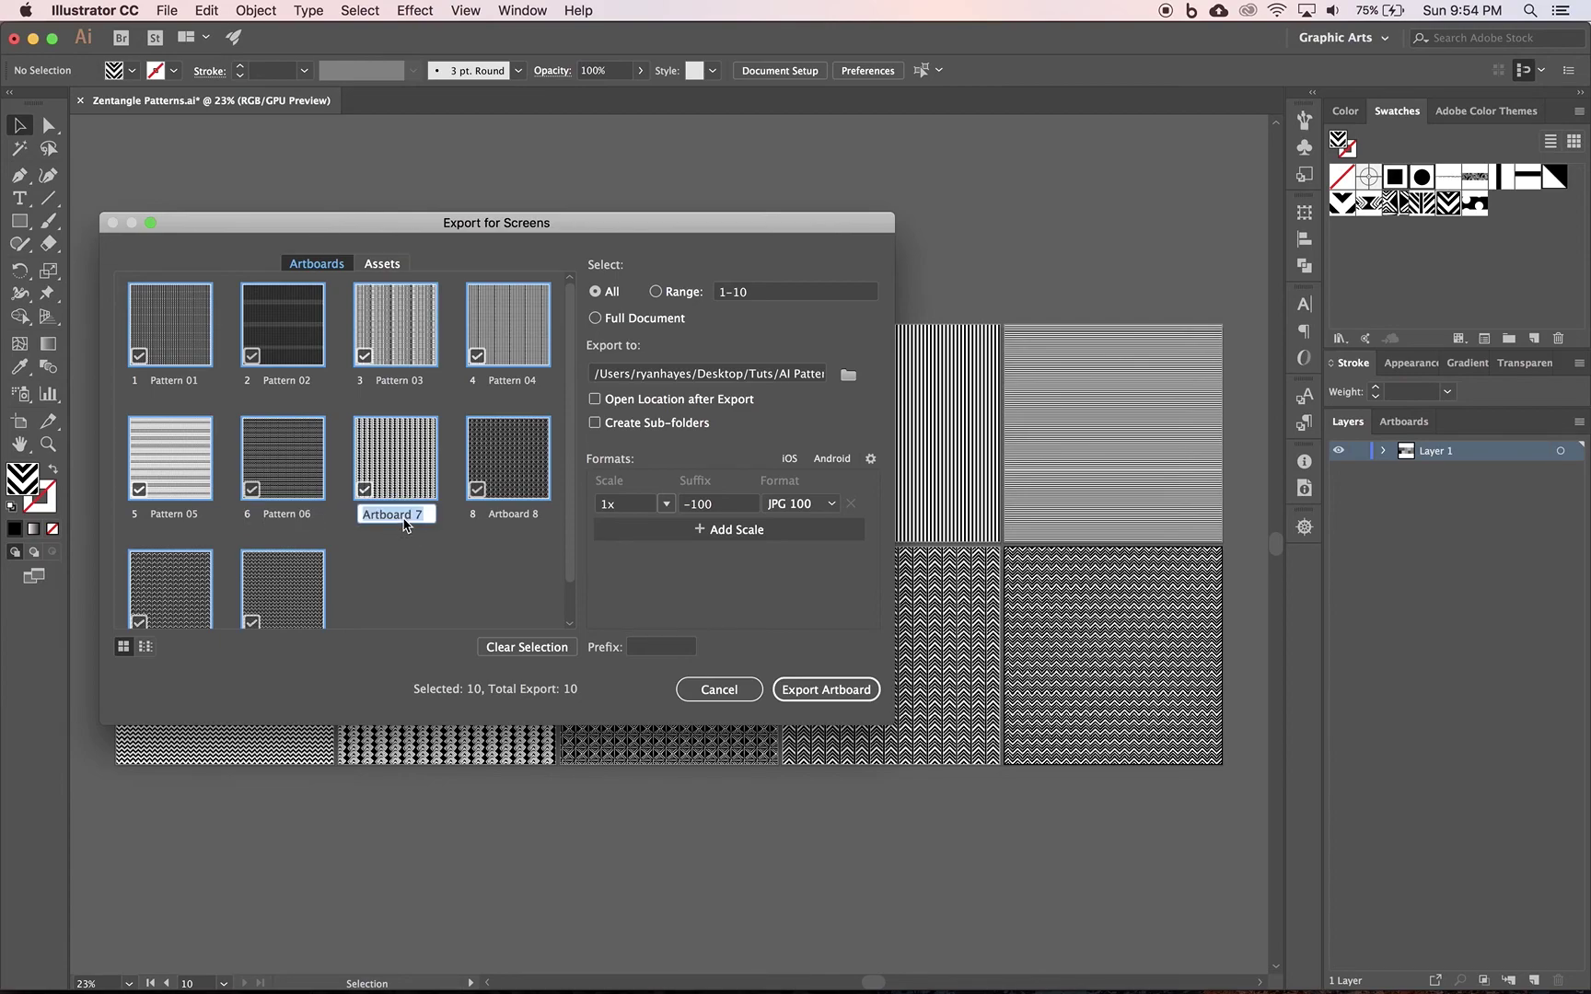
key(super+v)
key(BackSpace)
text(7)
Step: Rename artboards 8–10 to Pattern 08, Pattern 09 and Pattern 10
double_click(528, 523)
key(super+v)
key(BackSpace)
text(8)
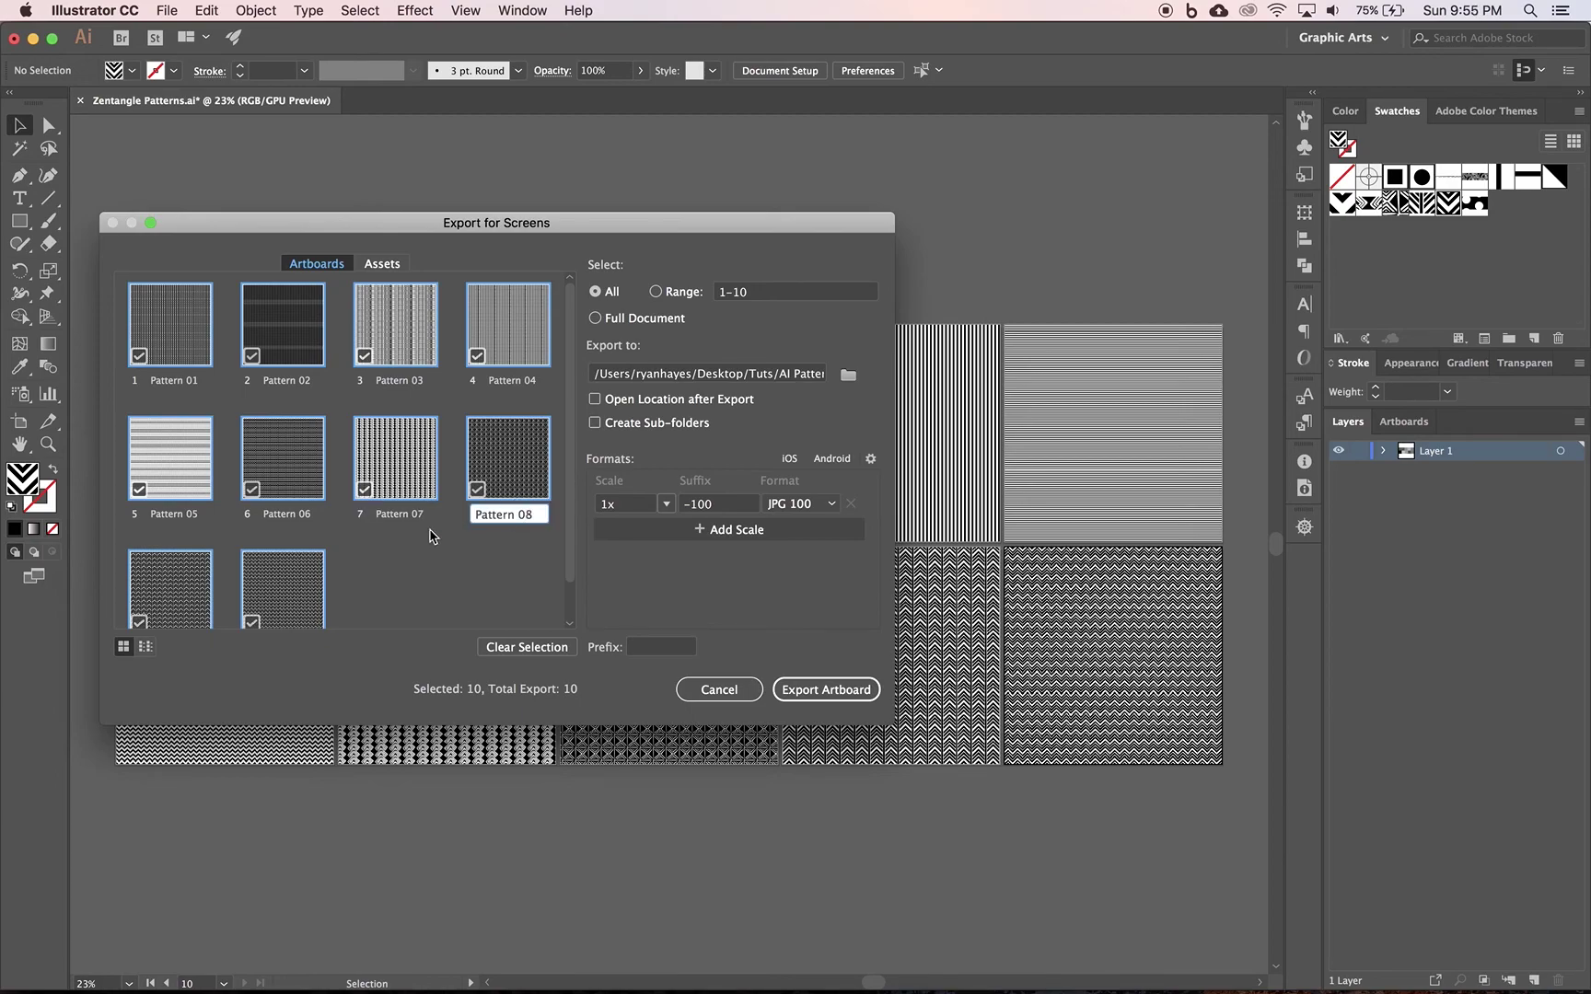
scroll(433, 534, down, 2)
double_click(194, 612)
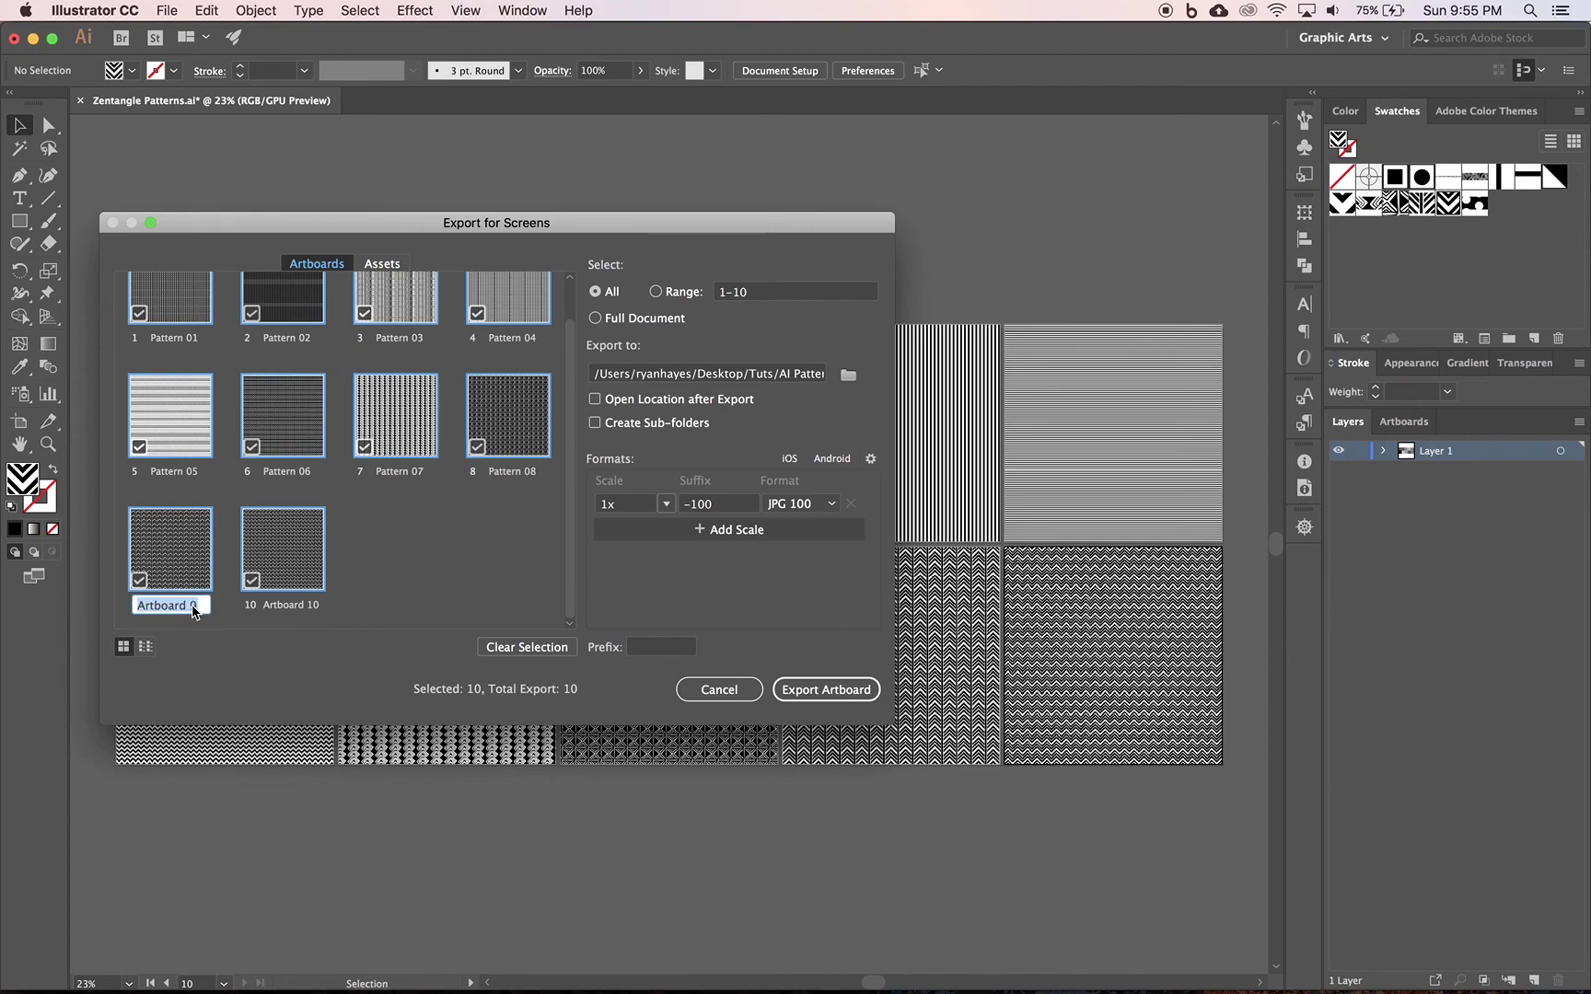
text(Pattern 01)
key(BackSpace)
text(9)
double_click(281, 605)
text(Pattern 01)
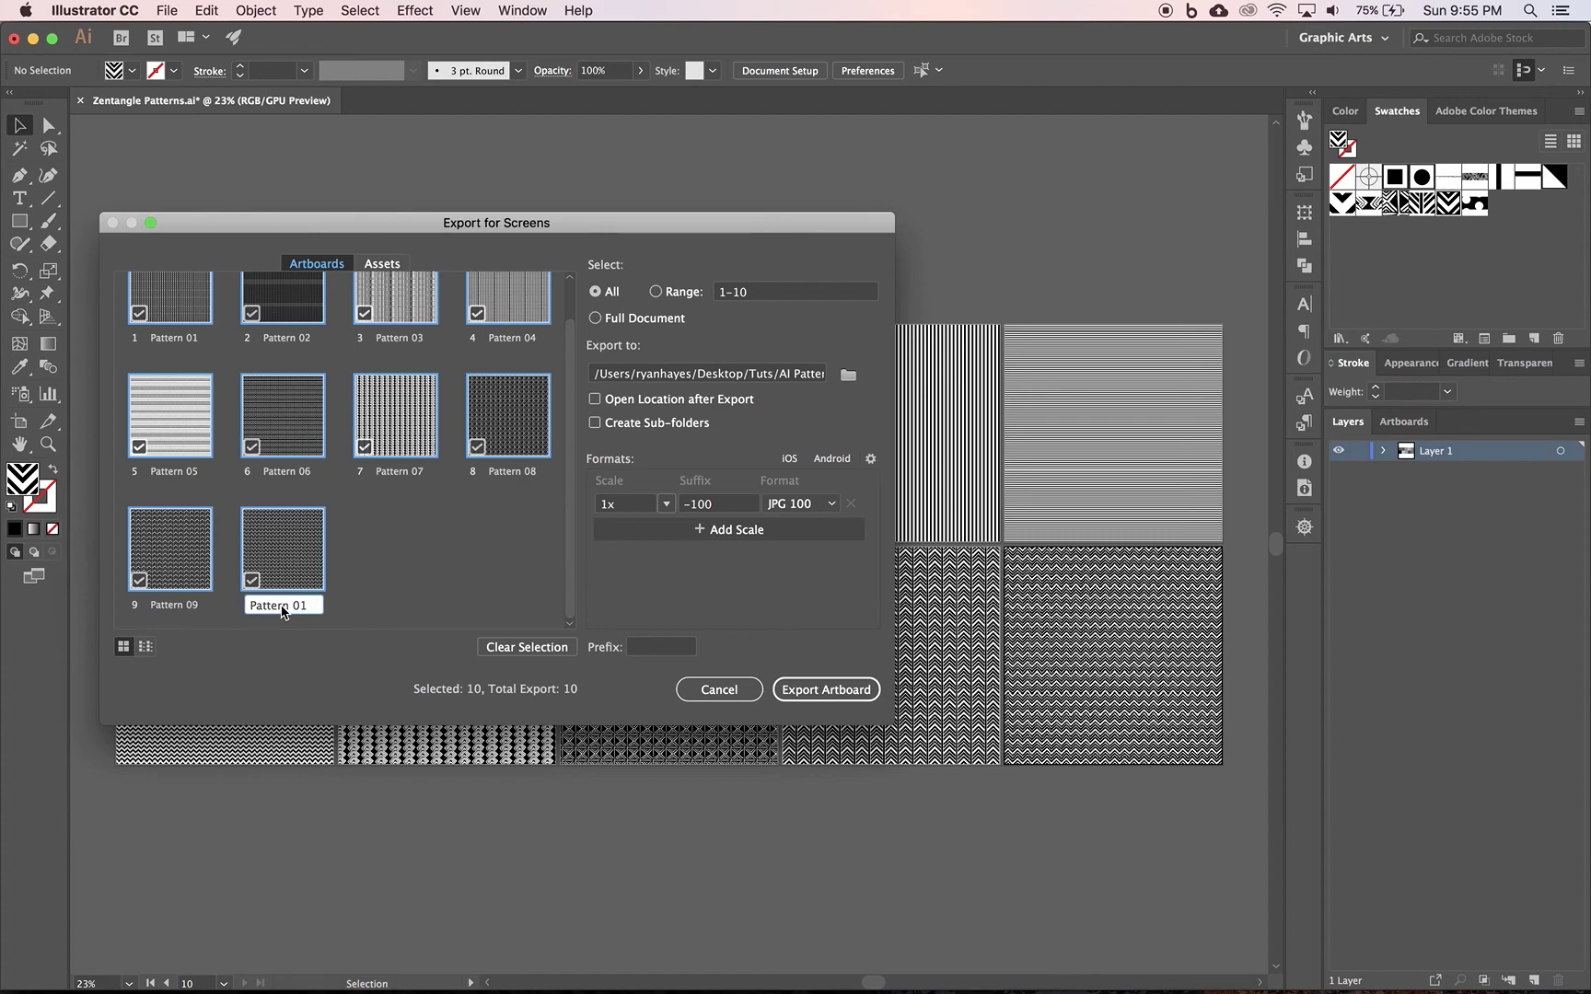
key(BackSpace)
key(BackSpace)
text(10)
Step: Export the ten Pattern artboards as JPG 100 files into AI Patterns
click(824, 692)
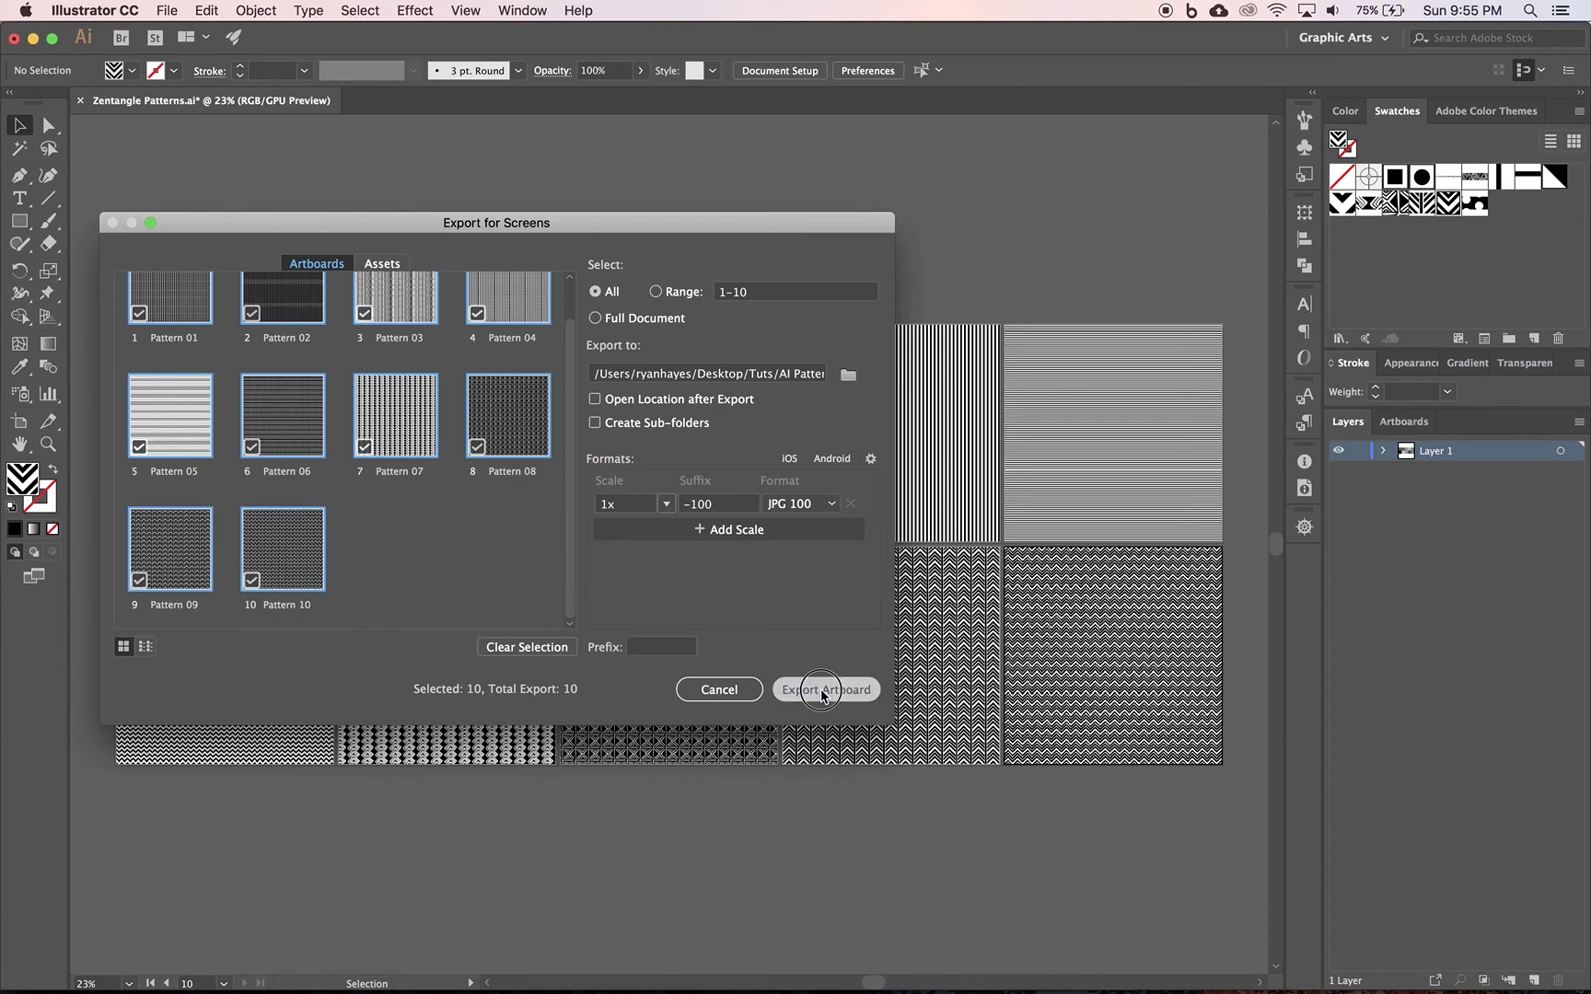